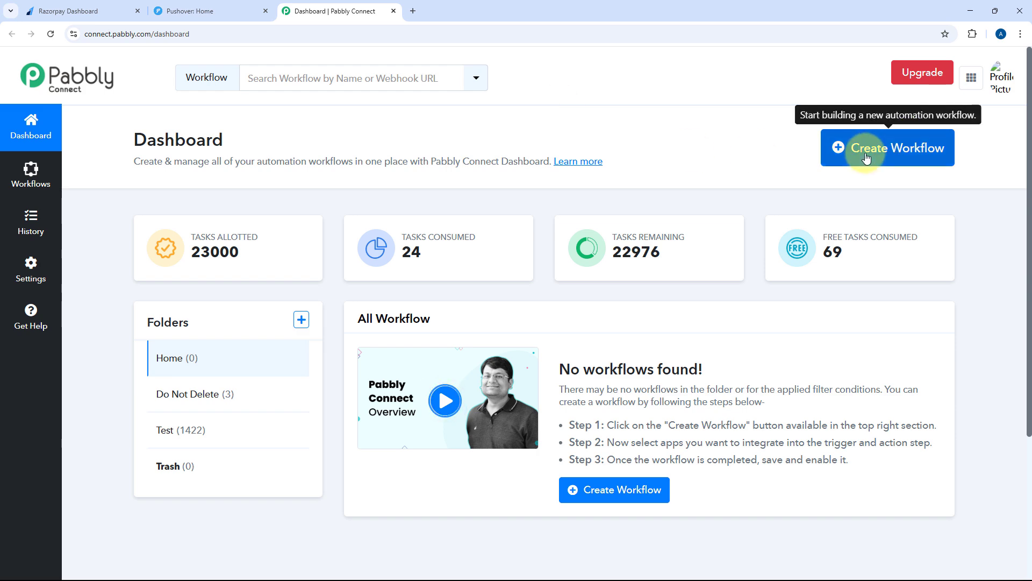
Create a workflow named 'Razorpay to Pushover', keeping it in the Home folder
left_click(887, 144)
left_click(438, 283)
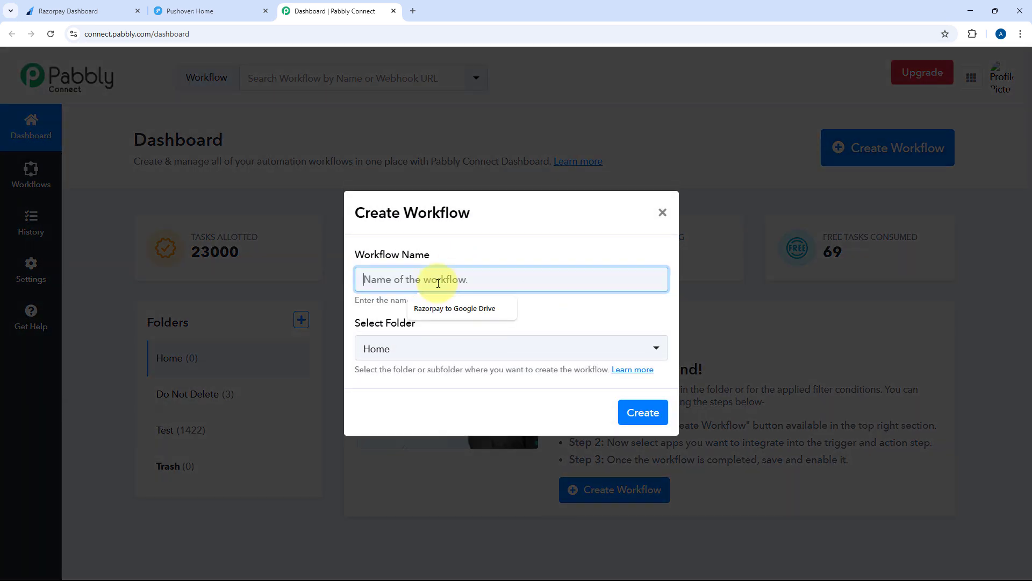
type("Razorpay to")
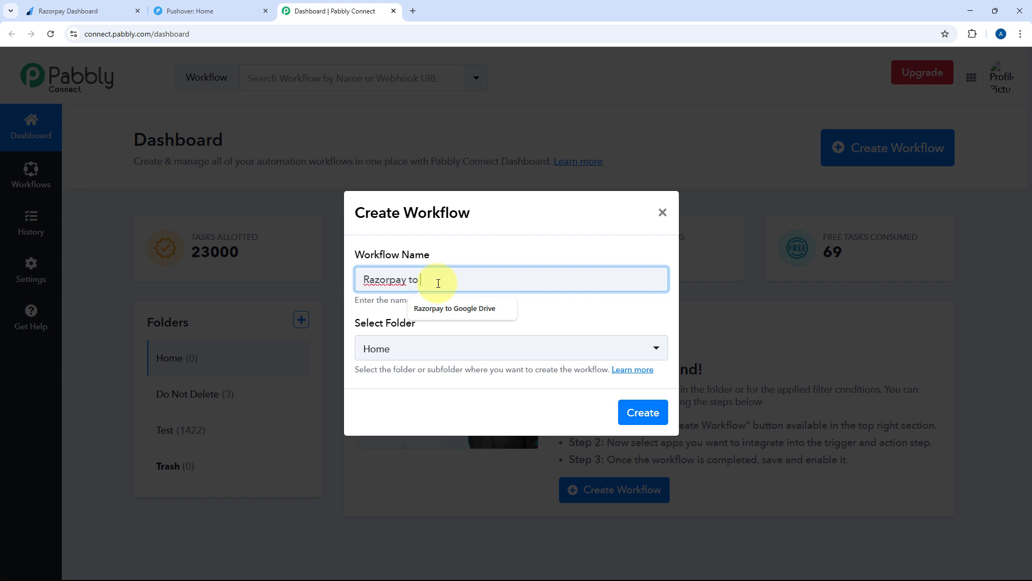
type(" Pushover")
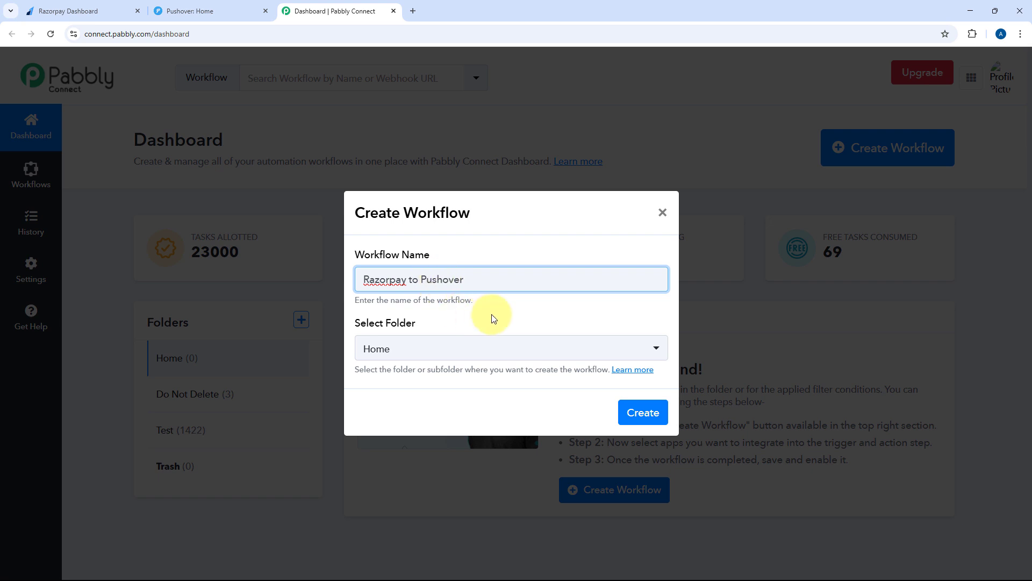
left_click(515, 350)
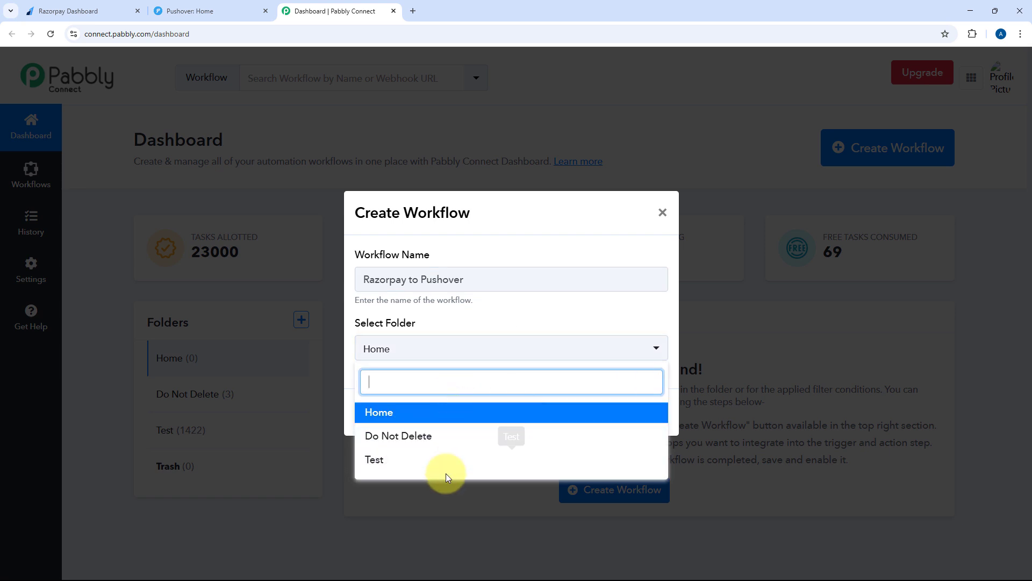
left_click(468, 420)
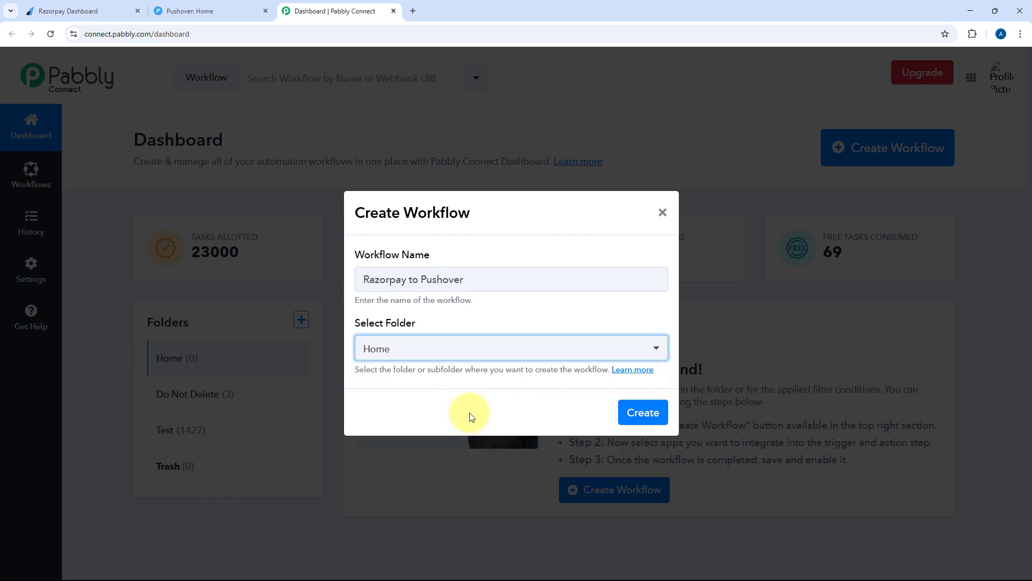
left_click(645, 415)
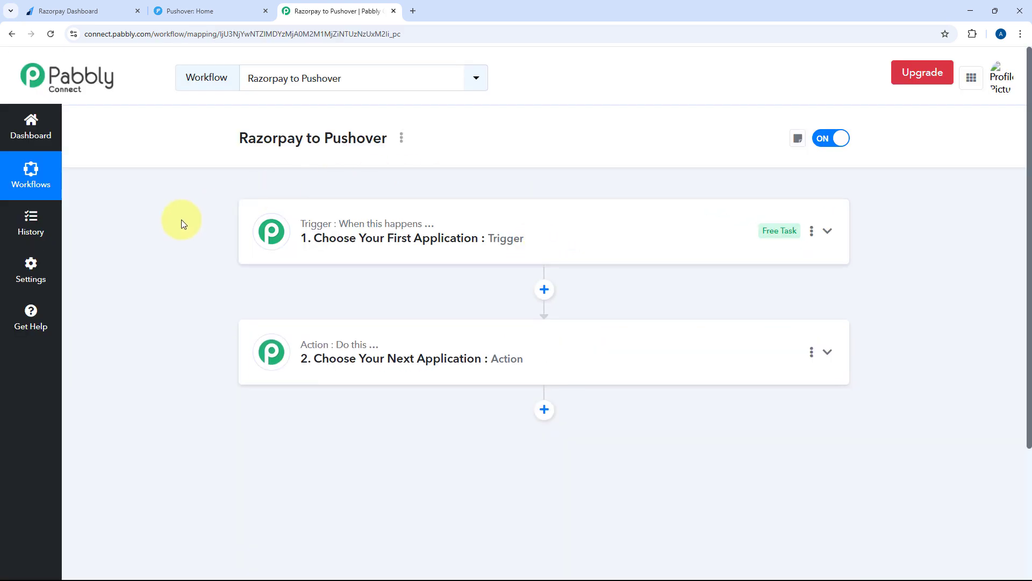
Expand the trigger step to show its Choose App options
scroll(182, 219, "down", 1)
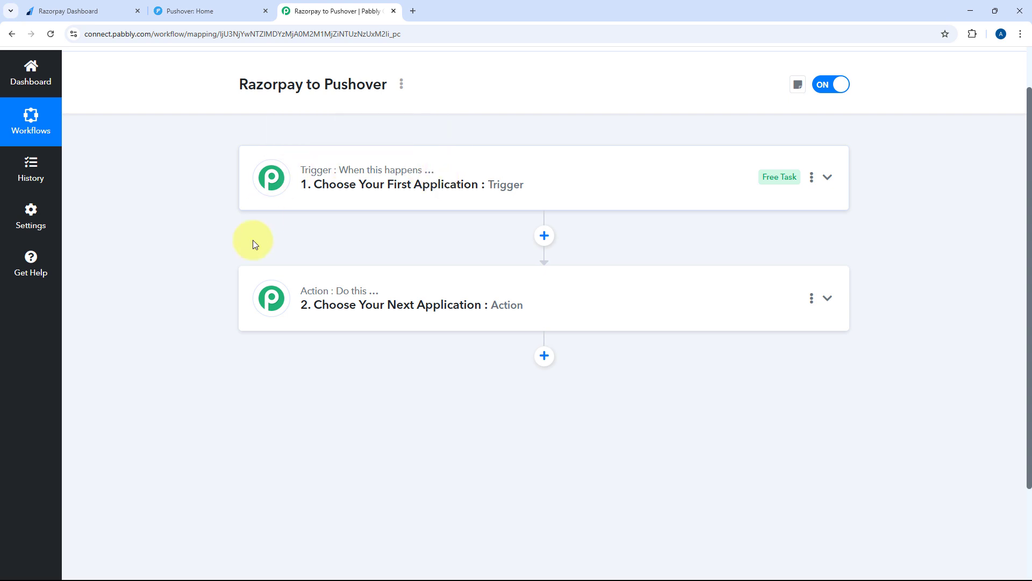
mouse_move(394, 295)
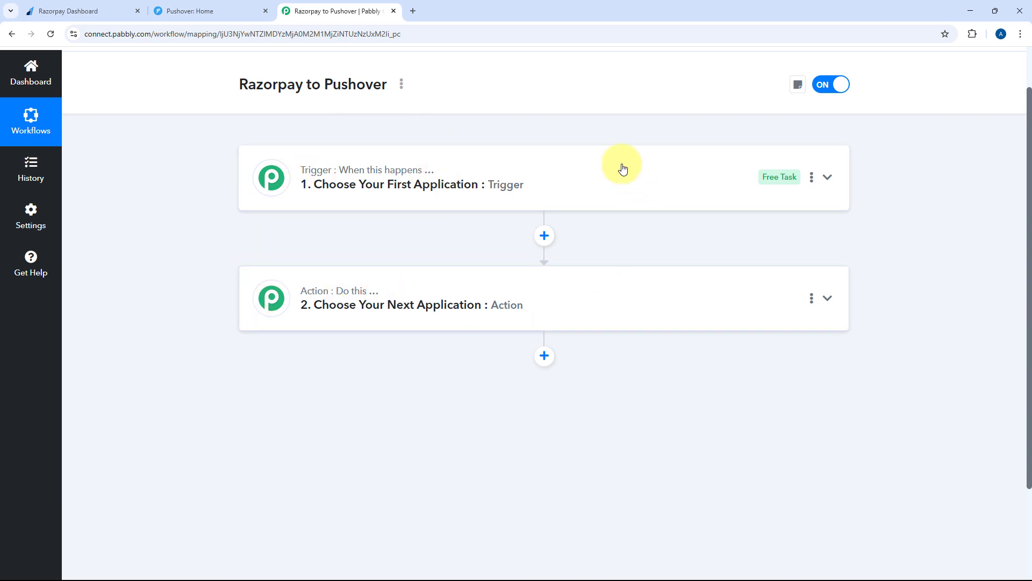
left_click(427, 203)
scroll(188, 259, "up", 1)
scroll(188, 259, "down", 2)
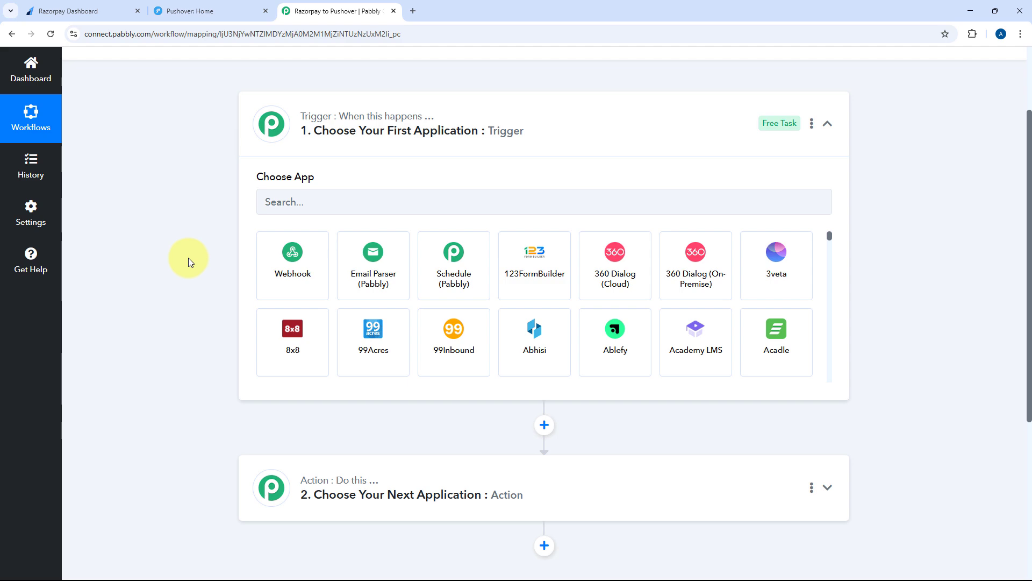
Glance at the Razorpay Dashboard, then bring up the Pushover home page
left_click(108, 11)
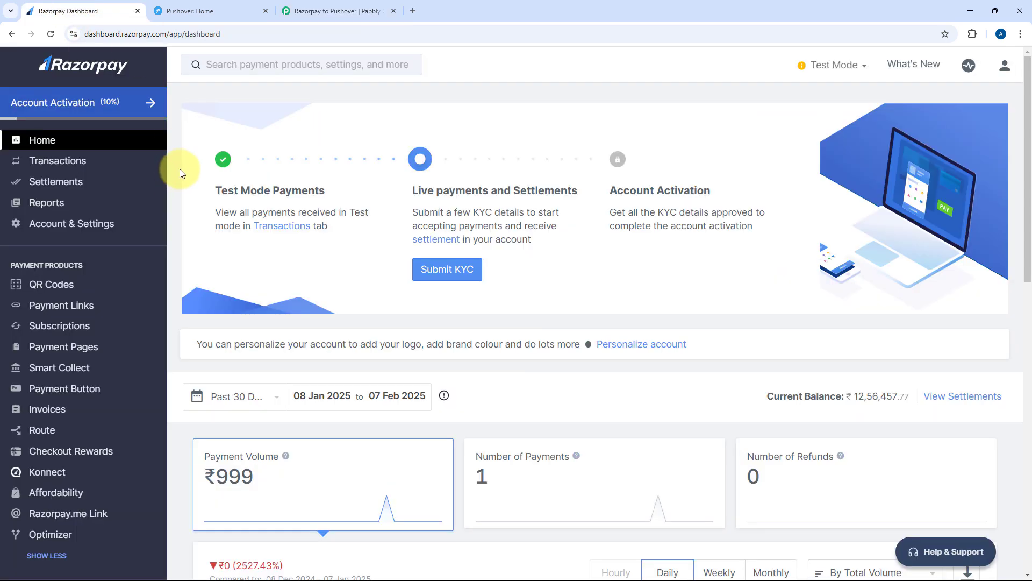
left_click(347, 6)
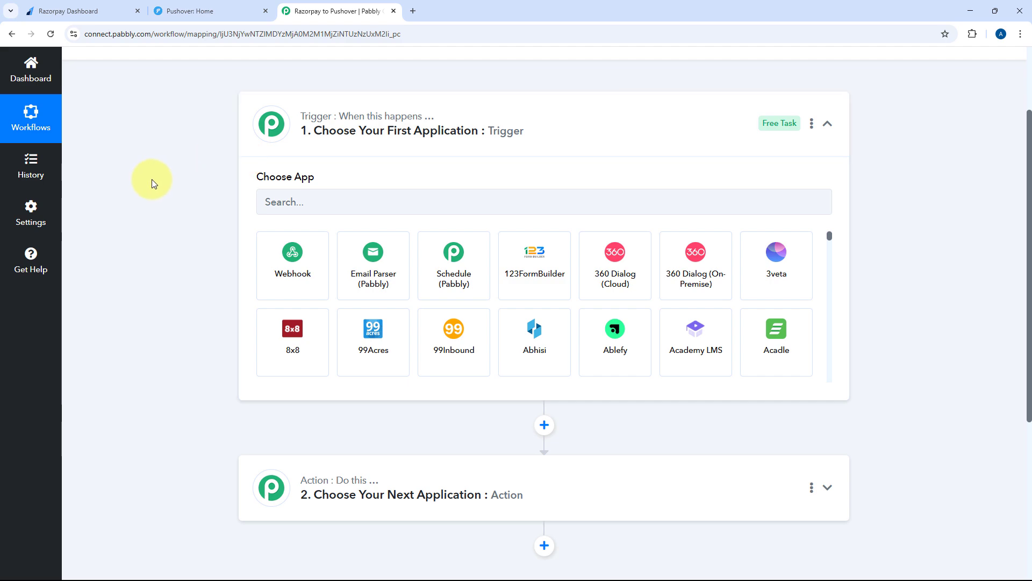
left_click(83, 8)
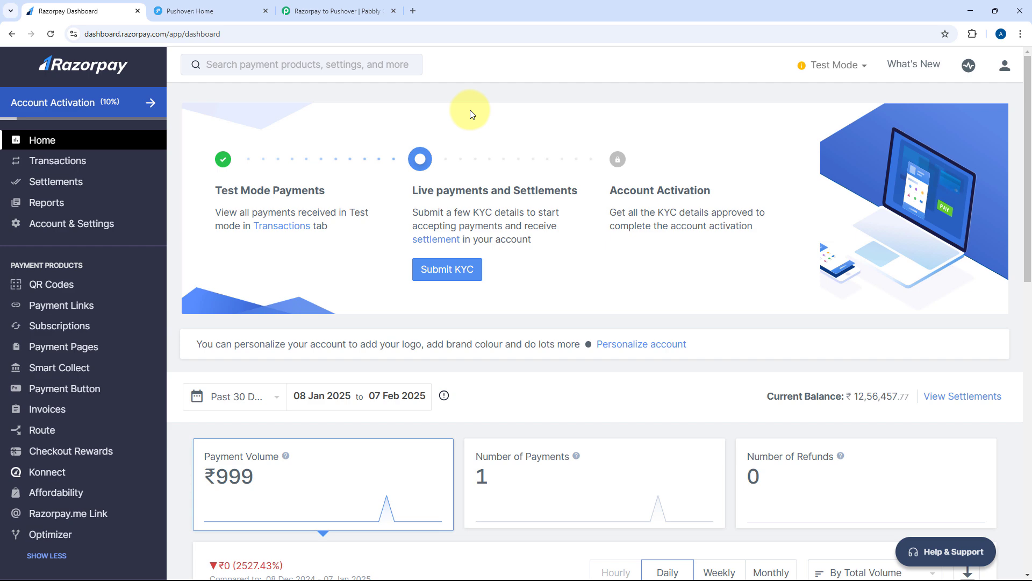
left_click(340, 8)
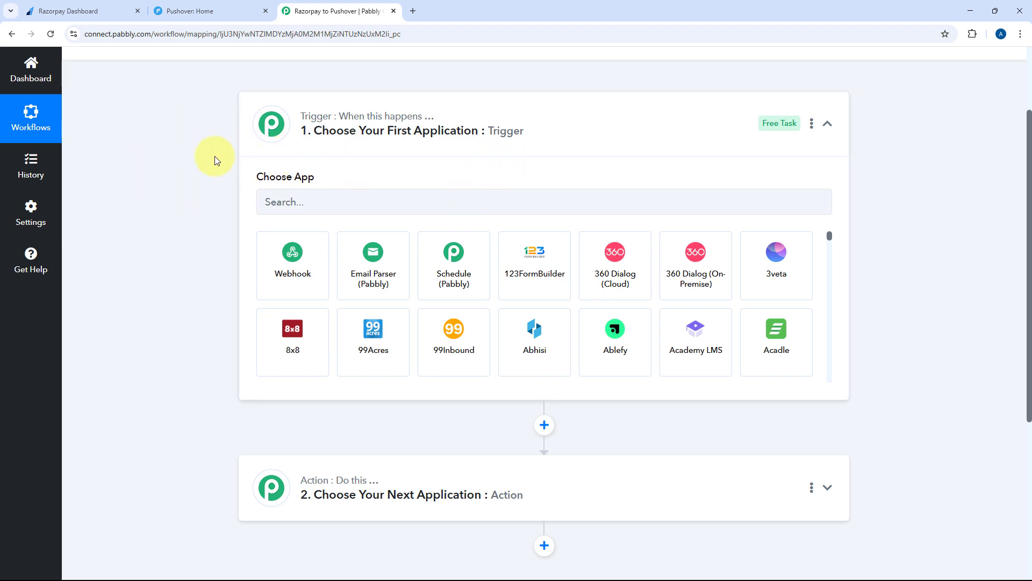
scroll(231, 144, "down", 3)
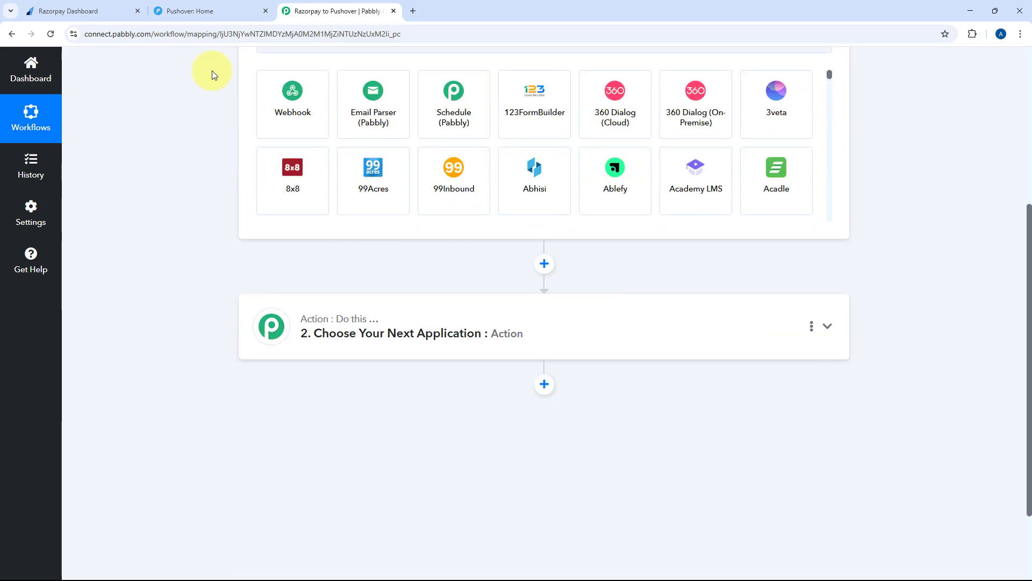
left_click(215, 11)
scroll(210, 252, "down", 2)
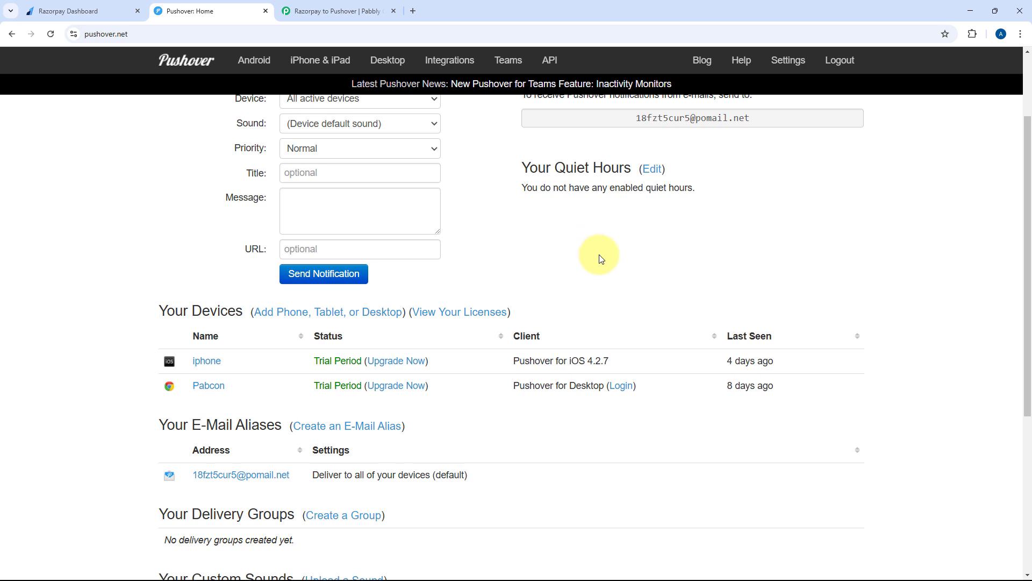
Scroll up the Pushover home page to view the Push a Notification form and user key
scroll(598, 253, "up", 2)
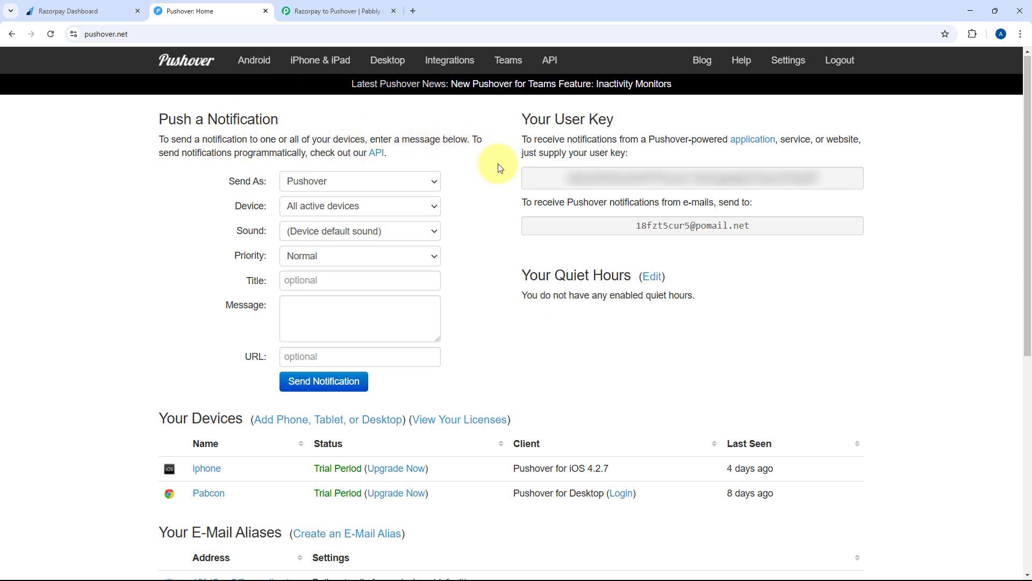
Set the trigger app to Razorpay with the Payment Captured event
left_click(330, 10)
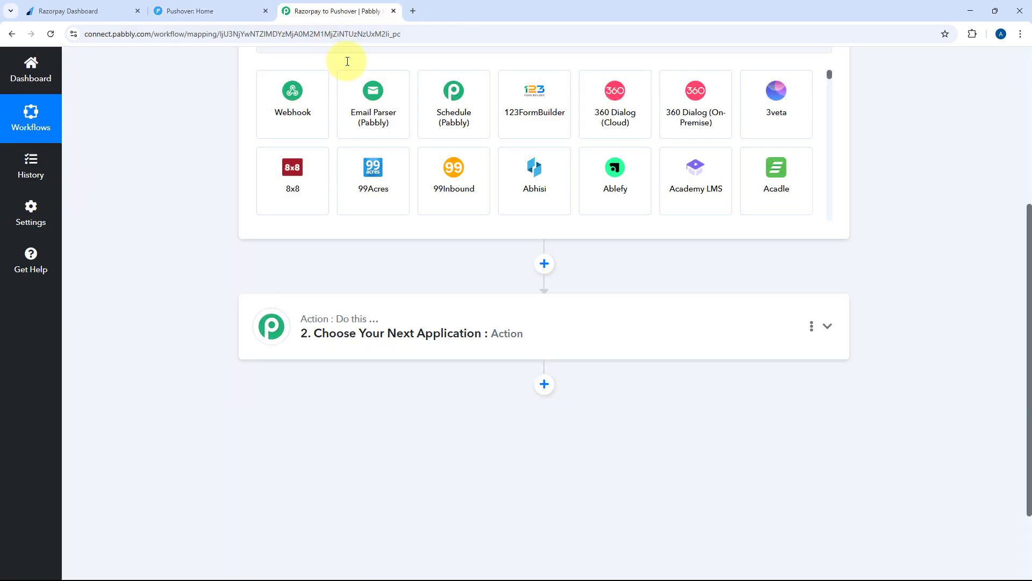
scroll(215, 266, "up", 3)
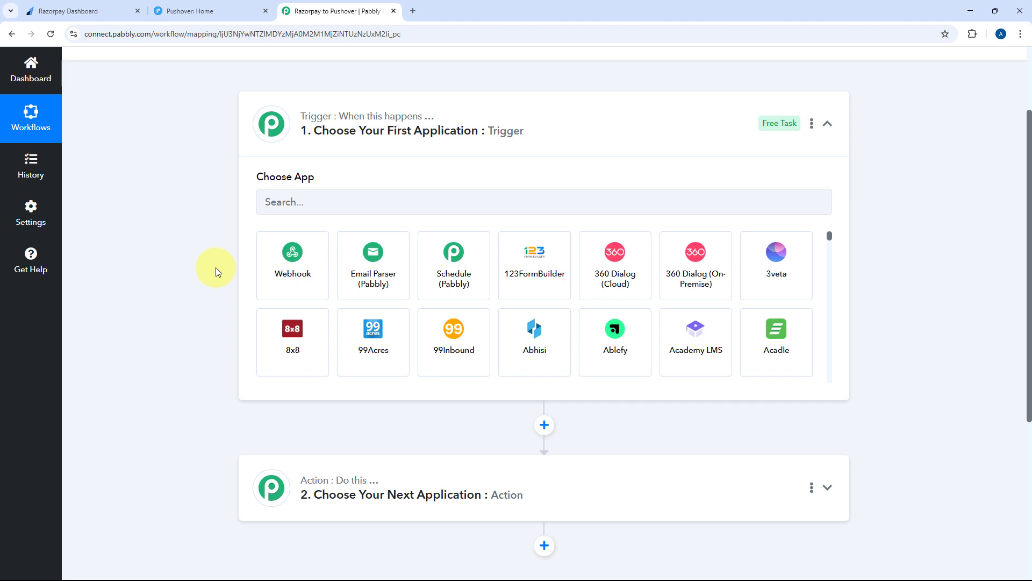
left_click(340, 201)
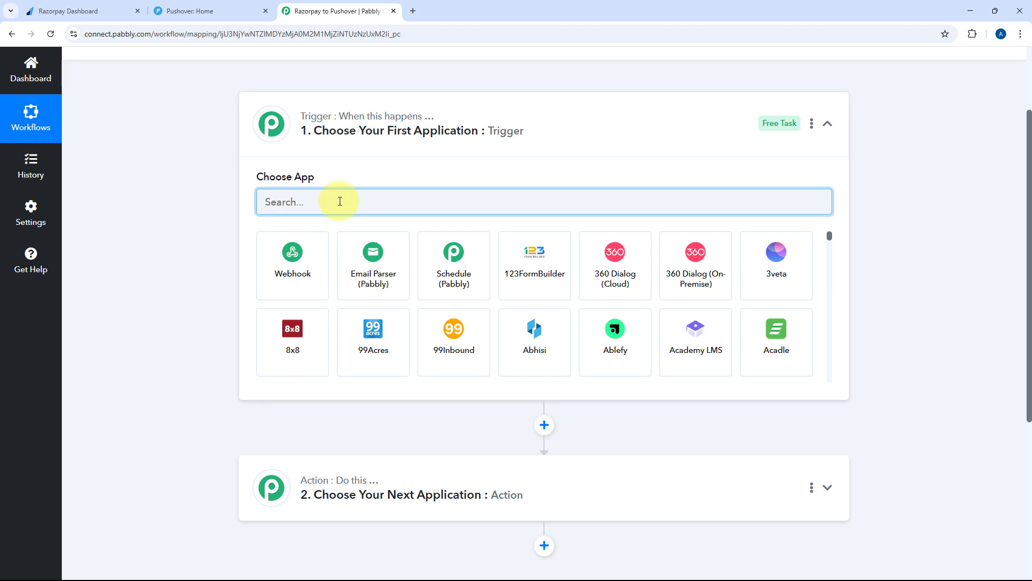
type("Razo")
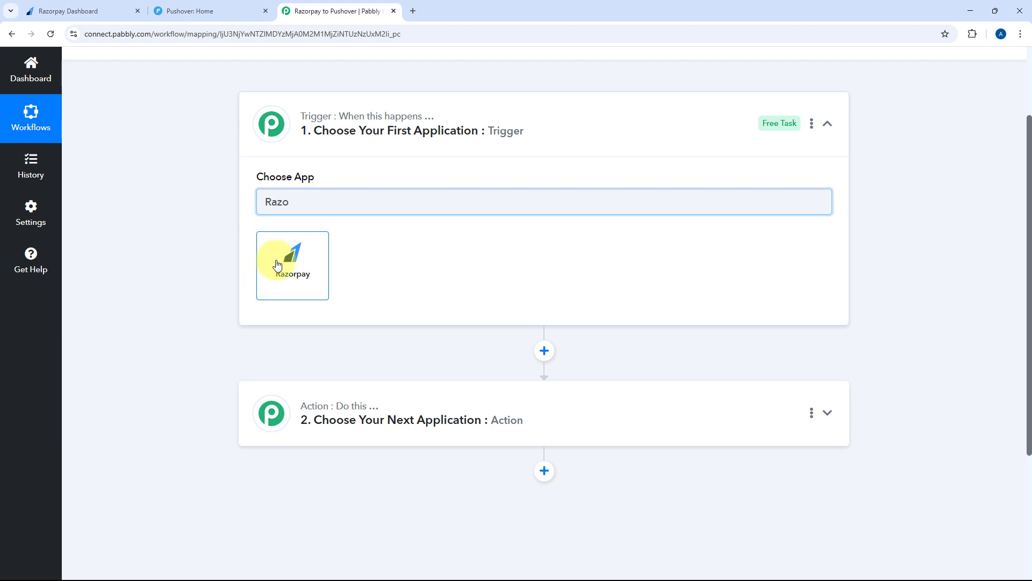
left_click(277, 265)
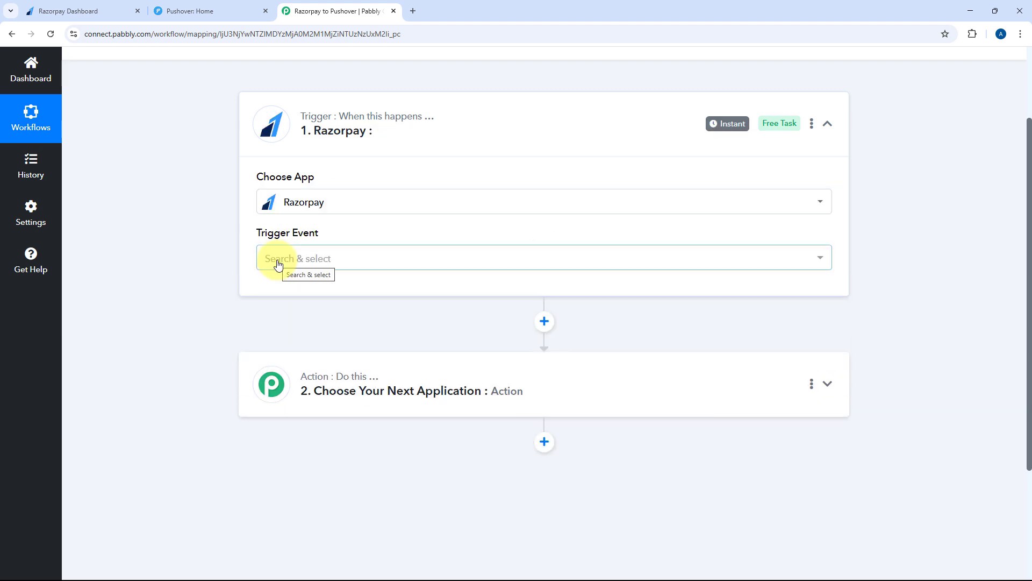
scroll(253, 190, "down", 2)
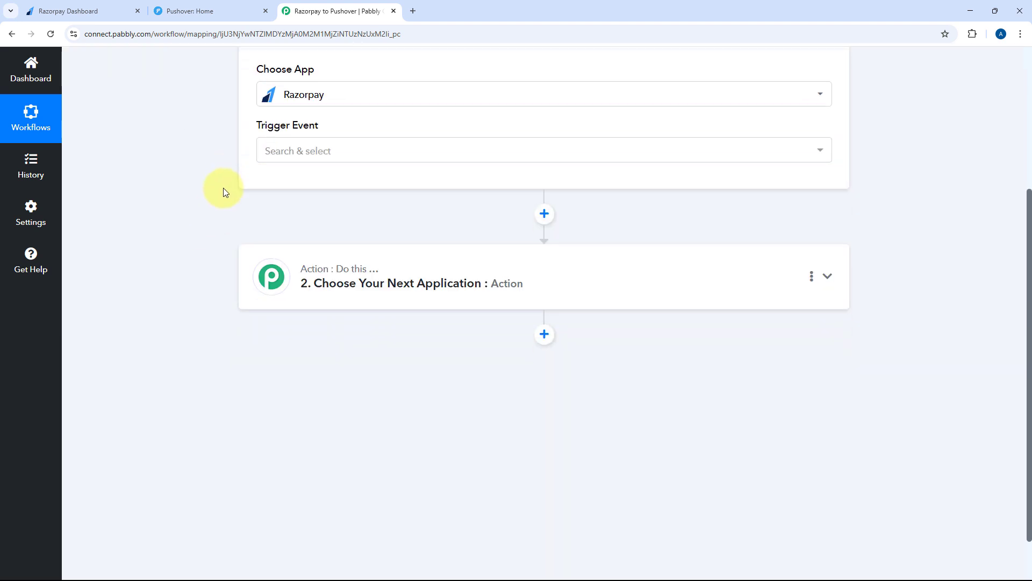
left_click(344, 151)
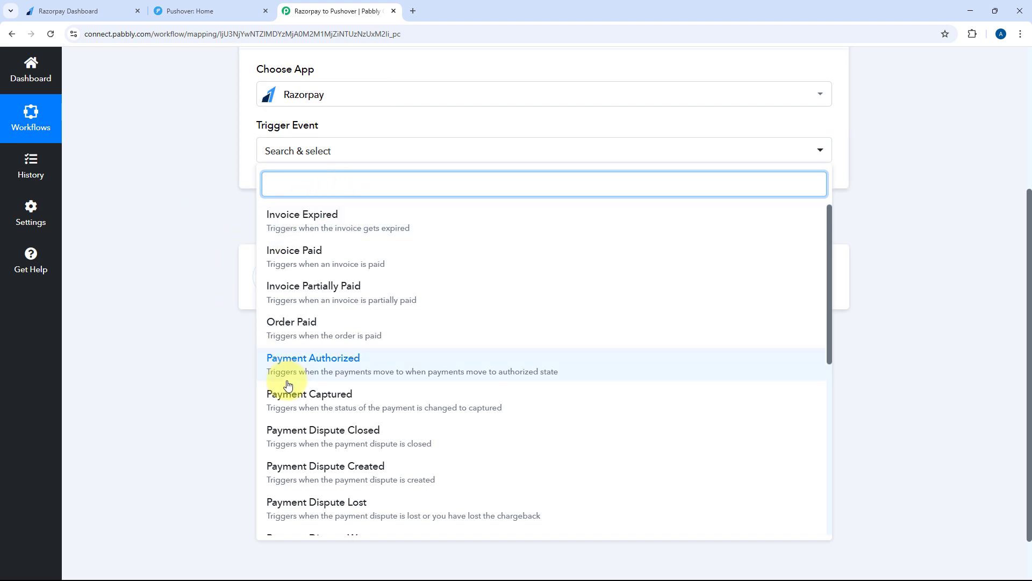
left_click(300, 396)
Copy the Razorpay trigger's webhook URL and start capturing the webhook response
scroll(154, 296, "up", 1)
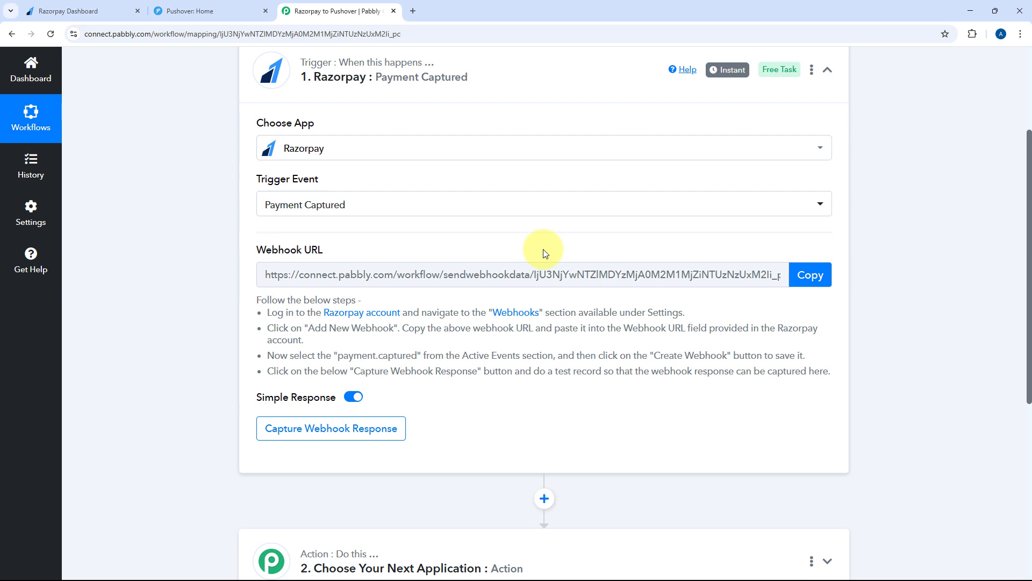
left_click_drag(258, 300, 842, 373)
left_click(843, 372)
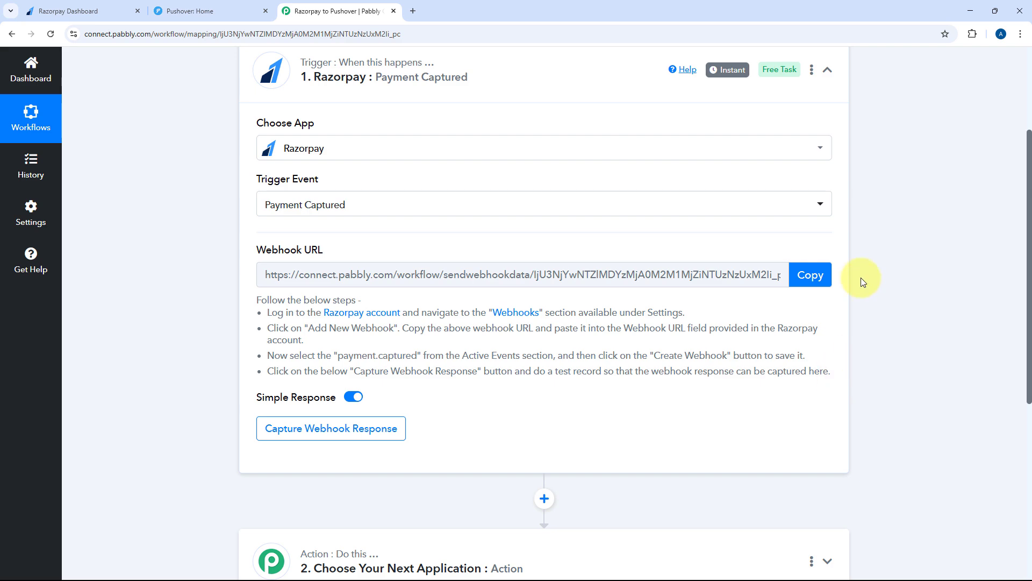
left_click(811, 275)
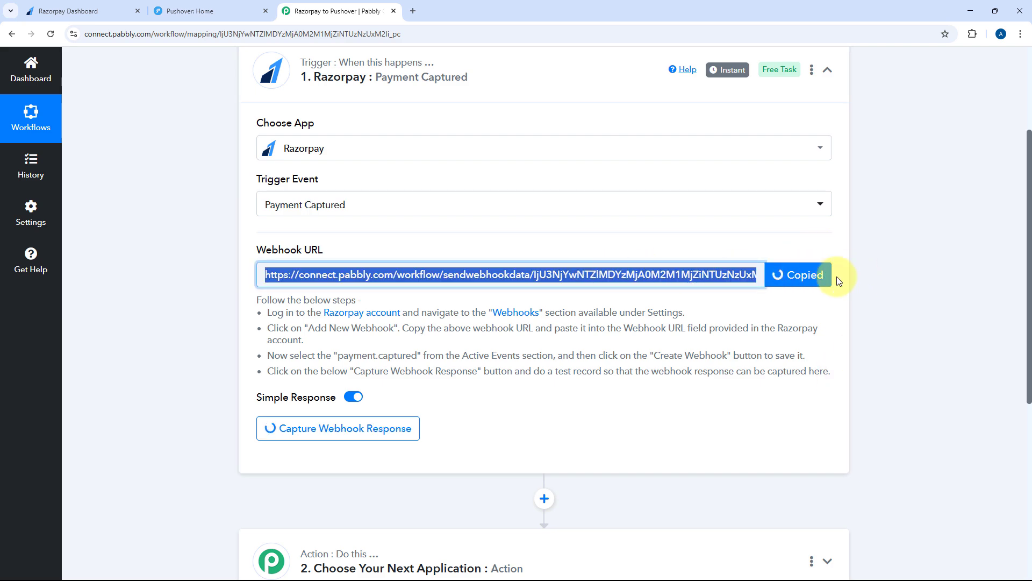
left_click(109, 6)
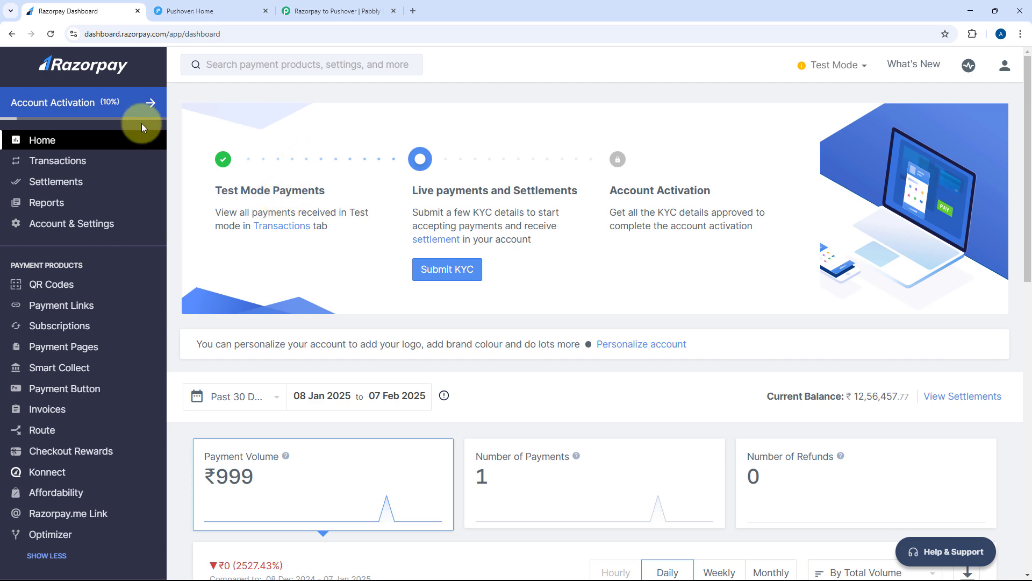
Go to Account & Settings > Webhooks and open the Add New Webhook form
left_click(86, 223)
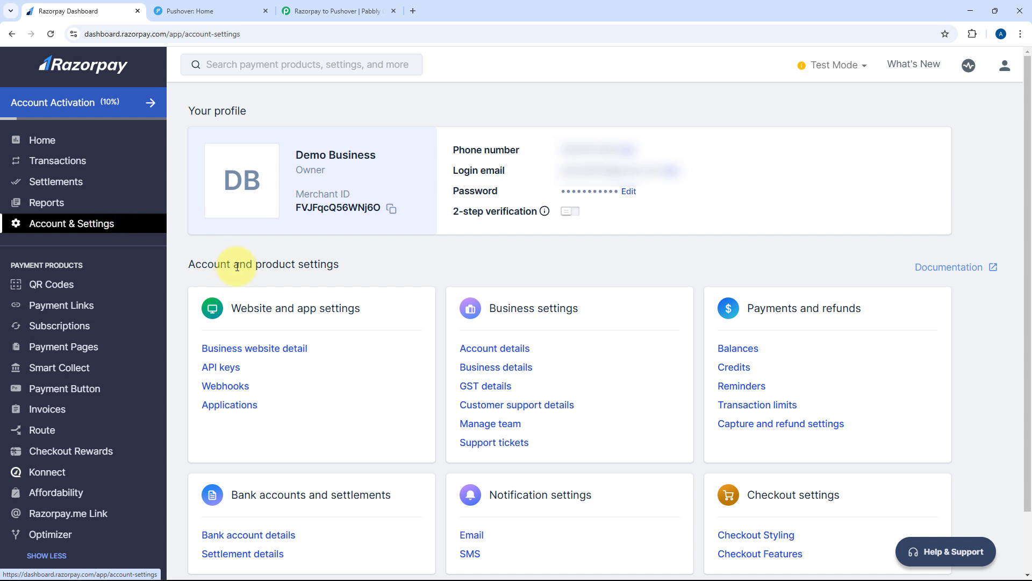
scroll(327, 295, "down", 1)
scroll(325, 293, "down", 1)
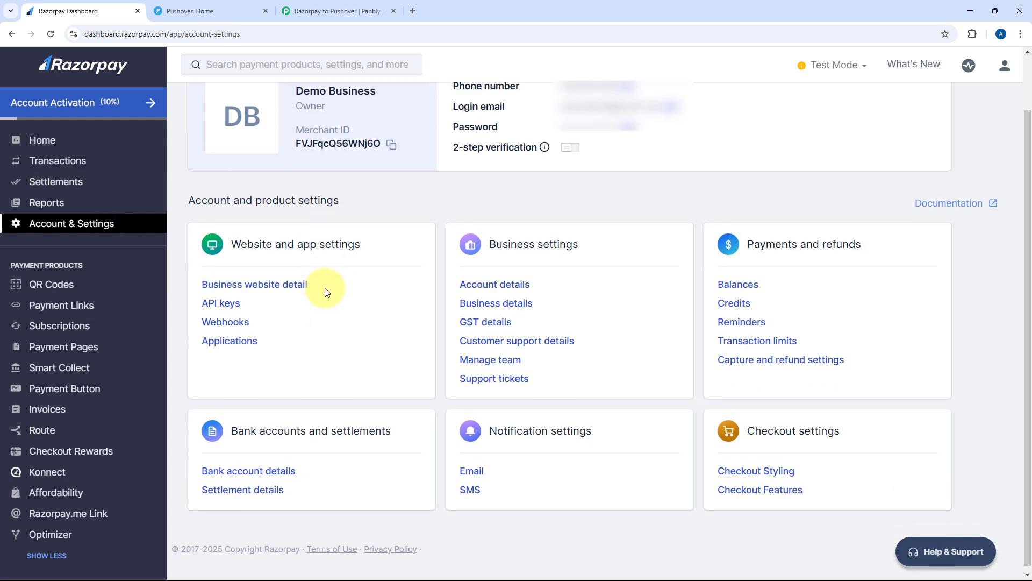
left_click(243, 318)
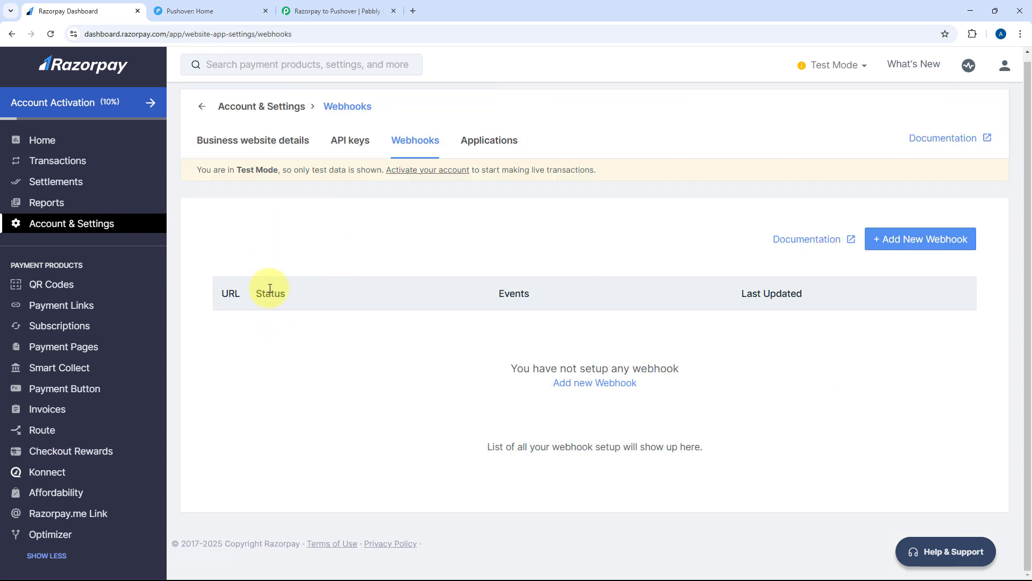
left_click(913, 241)
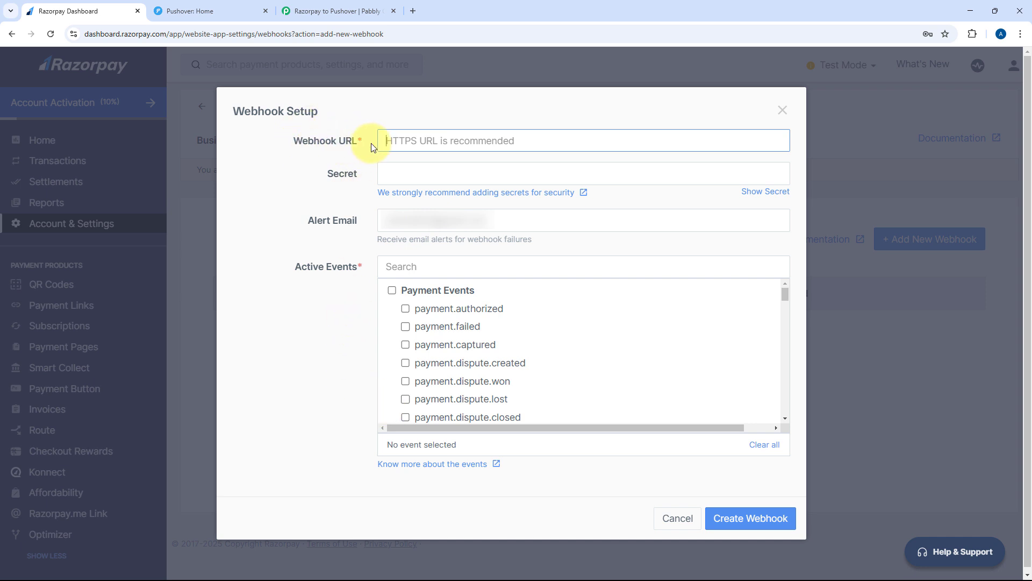
Paste the Pabbly workflow's webhook URL into Razorpay's Webhook URL field
left_click(345, 11)
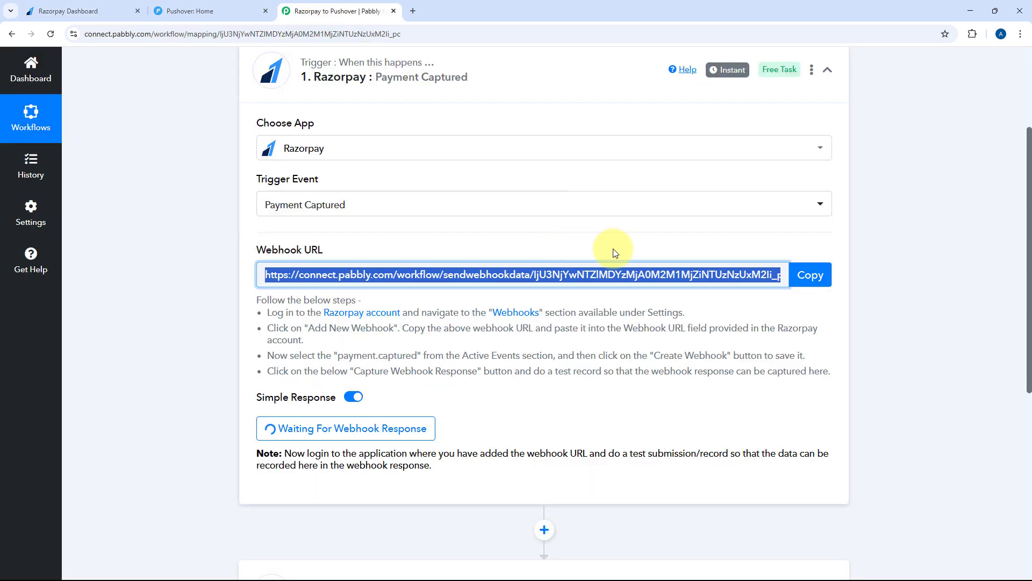
left_click(806, 275)
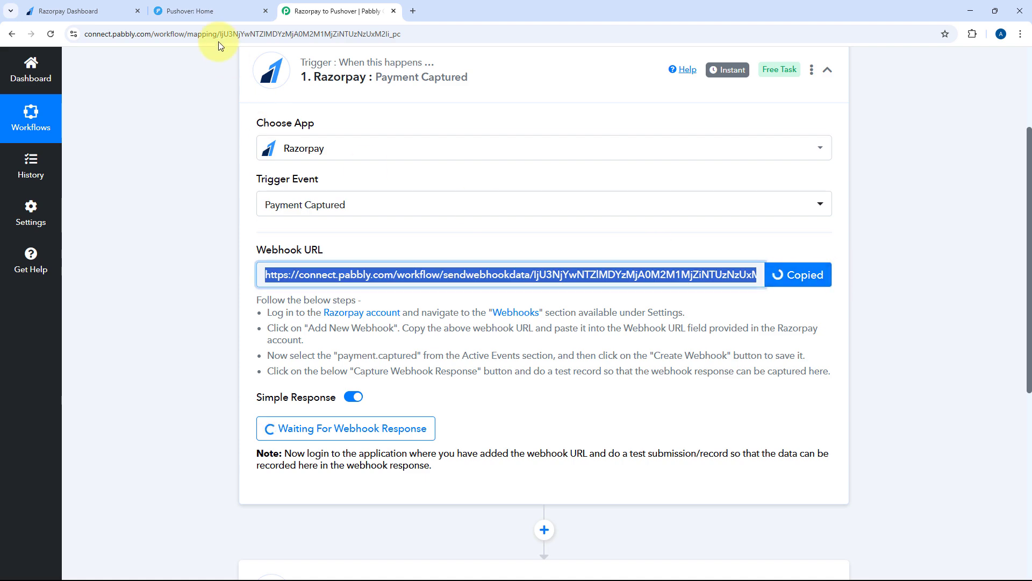
left_click(108, 10)
right_click(403, 141)
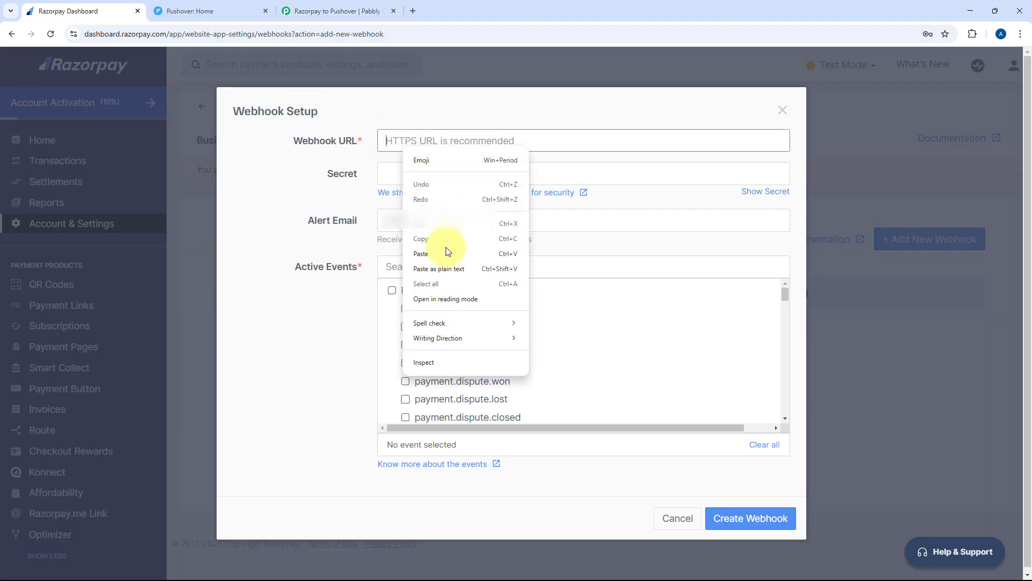
left_click(421, 253)
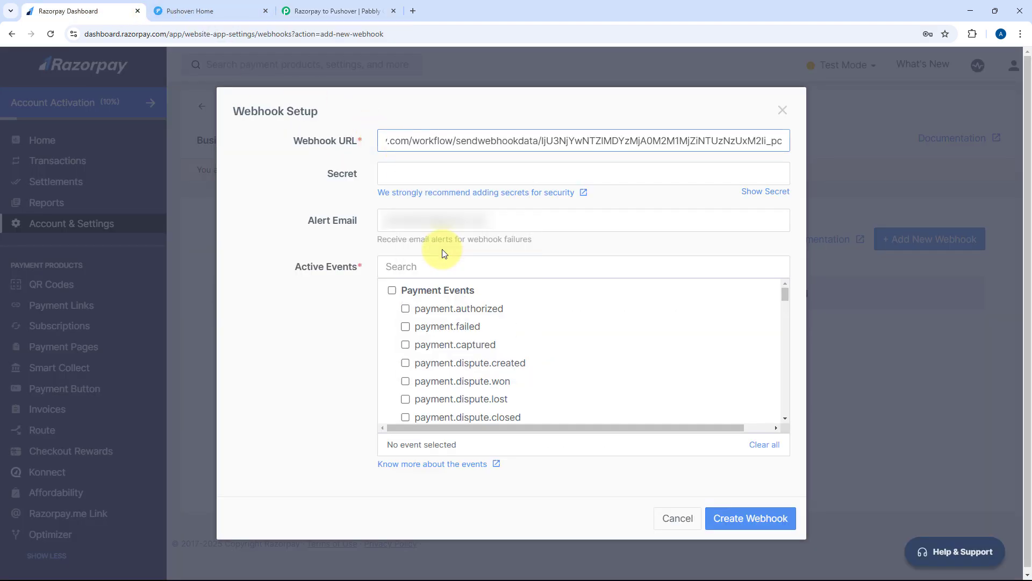
left_click(369, 178)
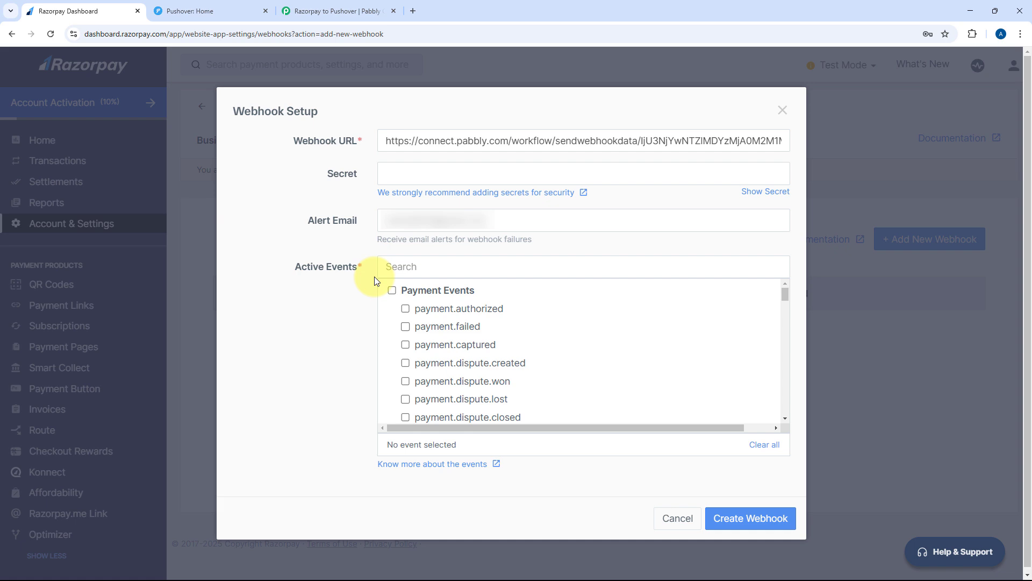
Tick the payment.captured active event and create the webhook
left_click(369, 8)
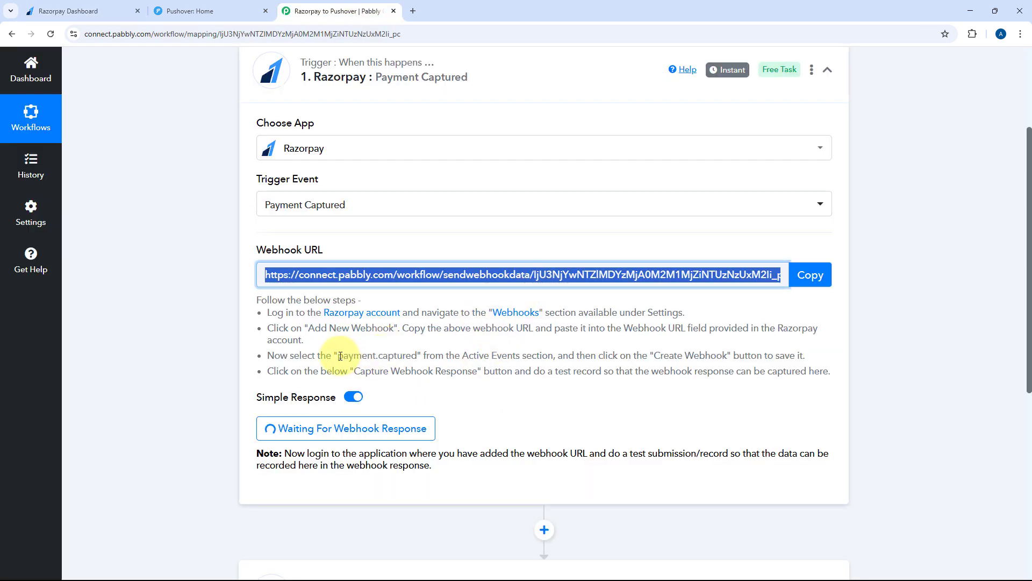
left_click_drag(339, 356, 418, 361)
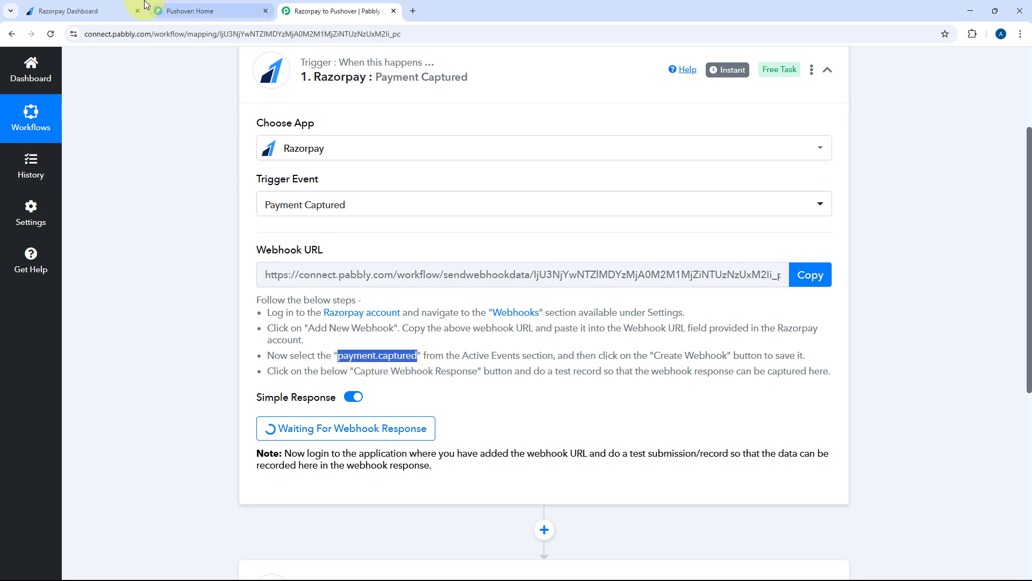
left_click(81, 11)
left_click(433, 344)
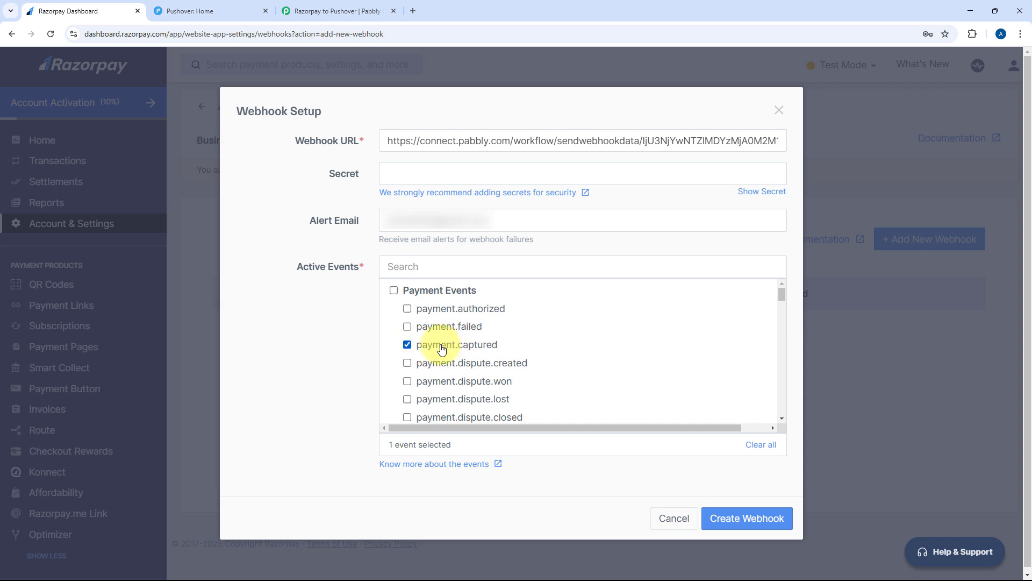
left_click(747, 519)
right_click(746, 518)
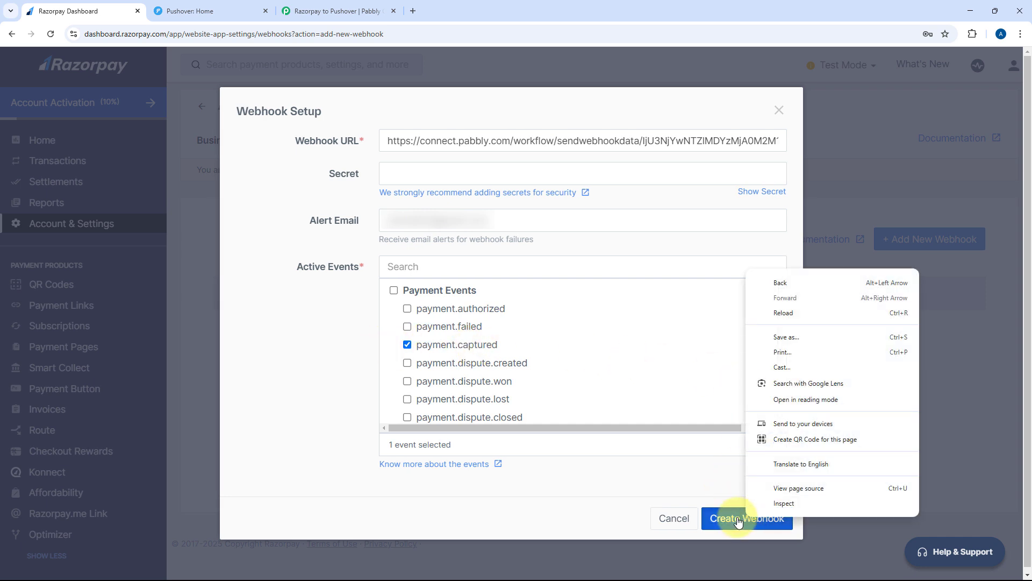
left_click(738, 519)
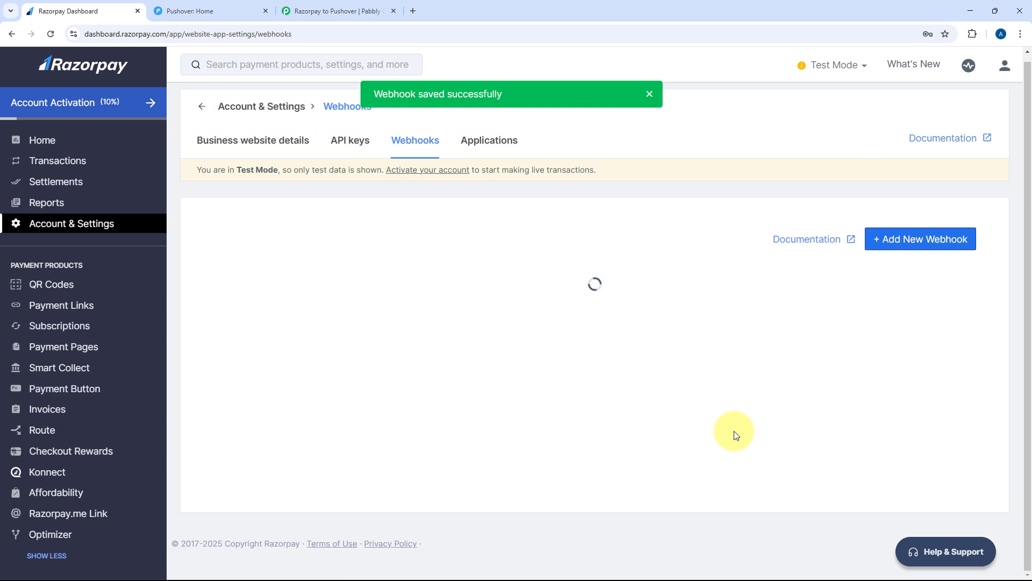
left_click(339, 9)
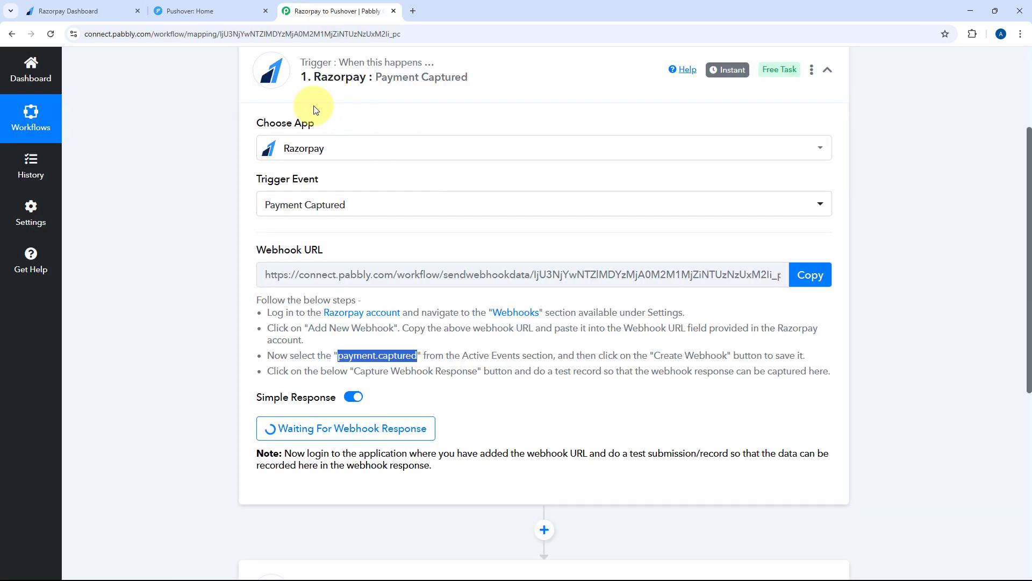
Verify Razorpay's Webhooks list shows the Pabbly Connect webhook Enabled with 1 event
left_click(129, 7)
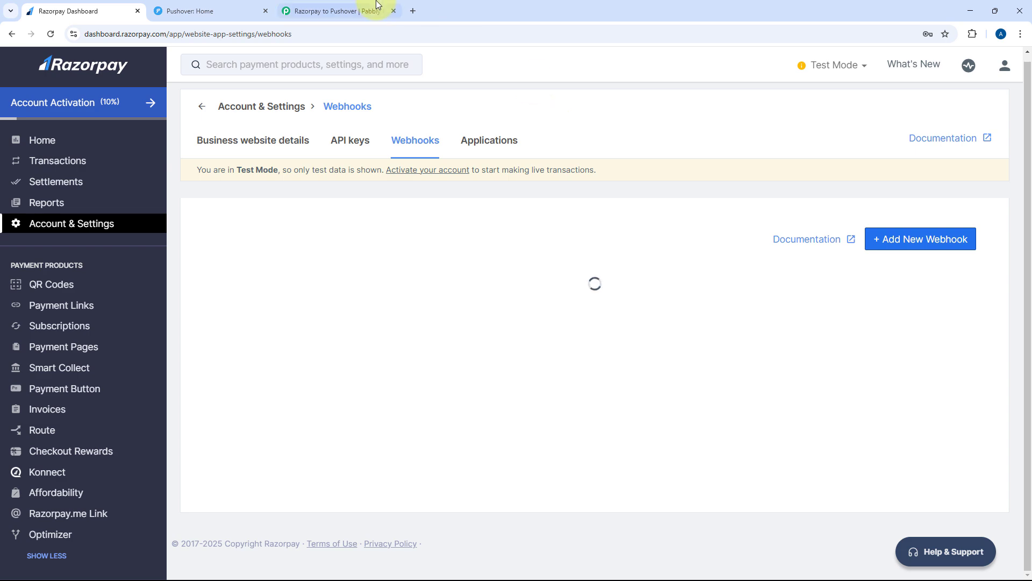
left_click(348, 3)
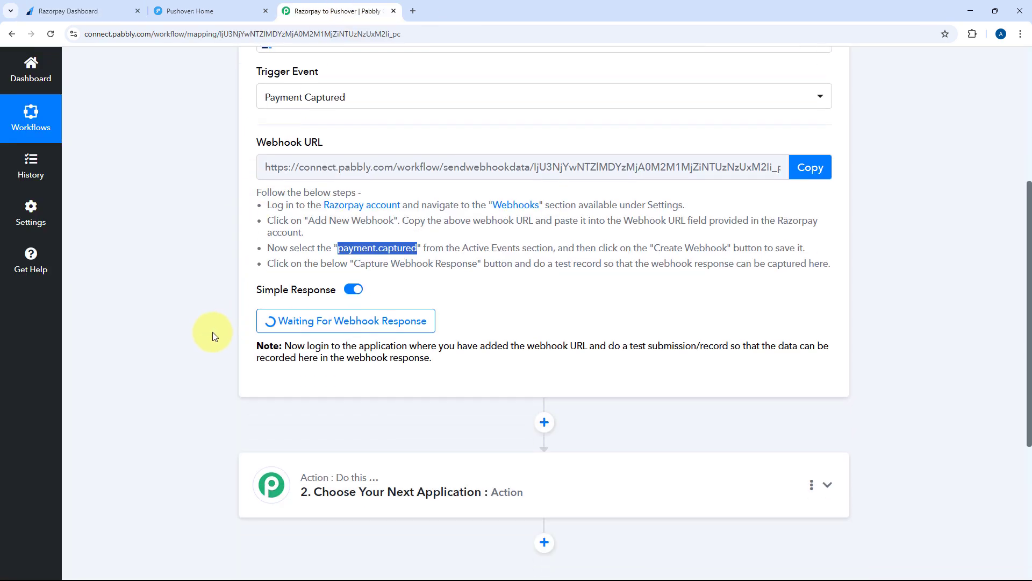
left_click(212, 331)
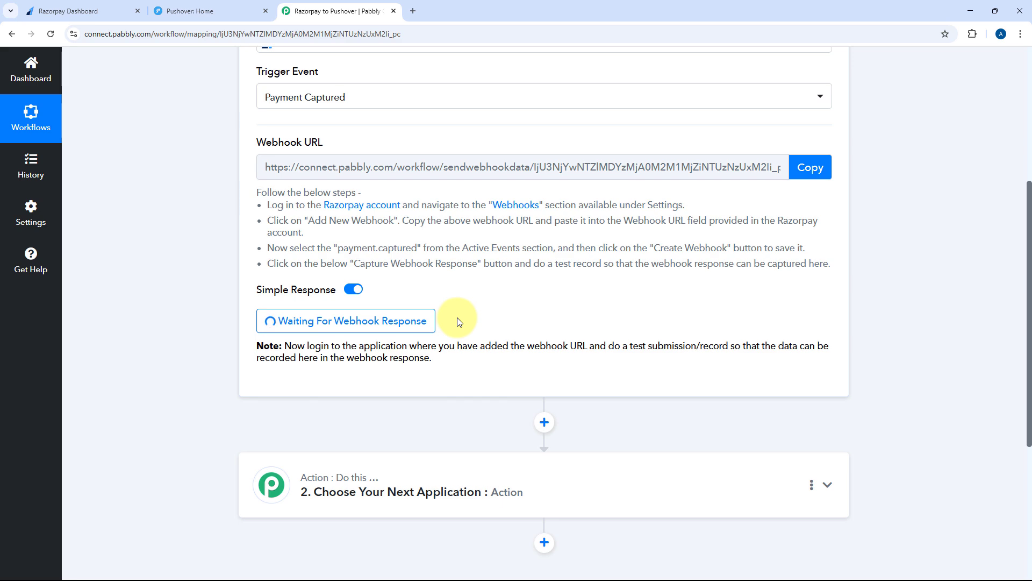
left_click(84, 10)
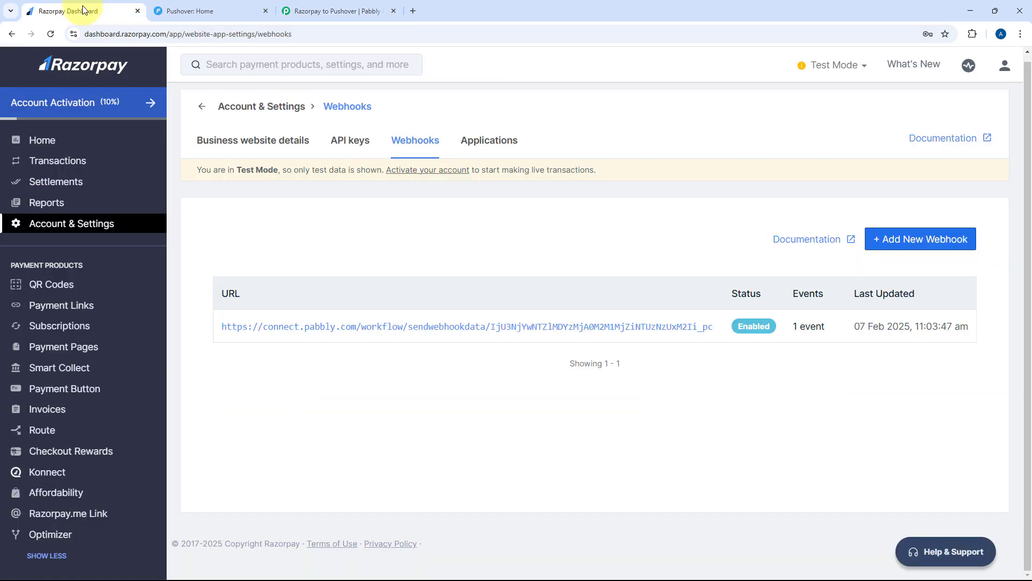
Open Payment Pages and copy the link of The Ultimate Guide to Digital Marketing! page
left_click(91, 347)
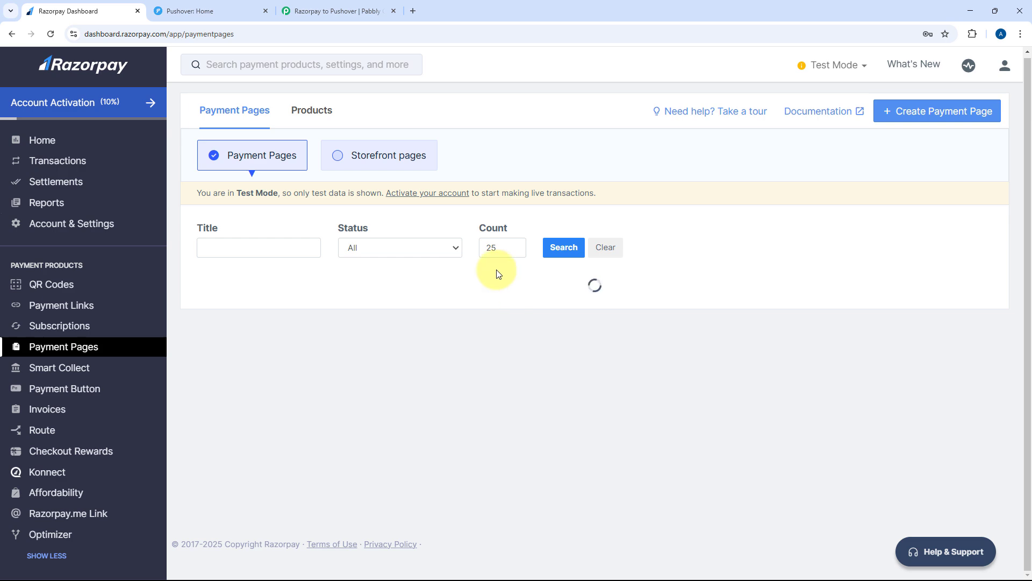
left_click(346, 11)
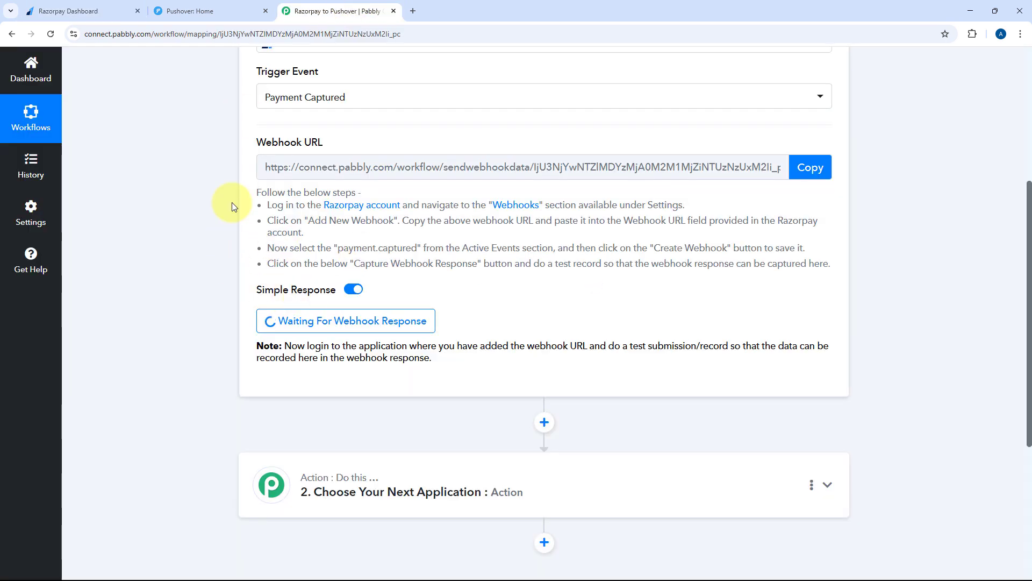
left_click(76, 11)
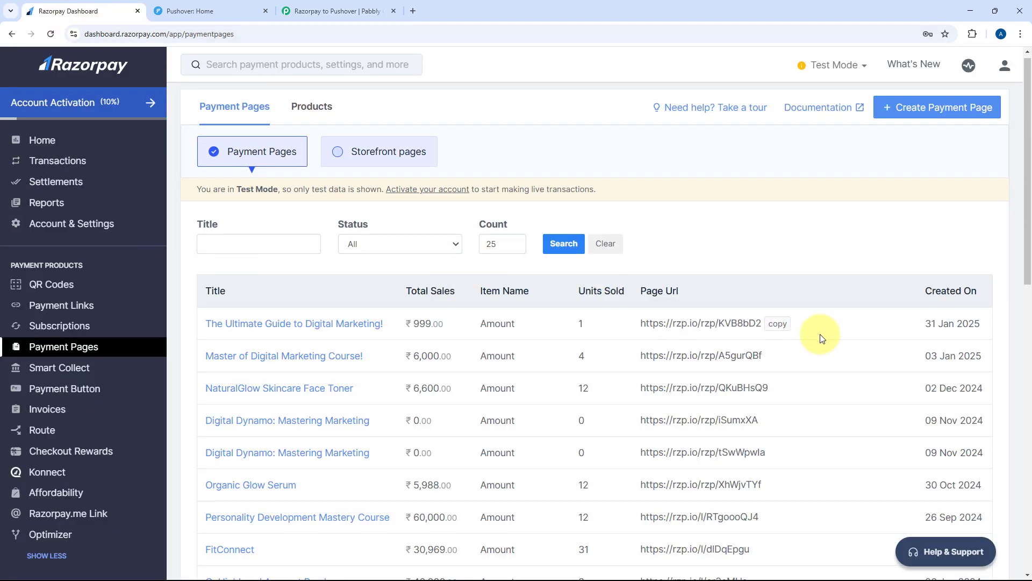
left_click(781, 325)
Load the copied payment page link in a new browser tab
key("ctrl+t")
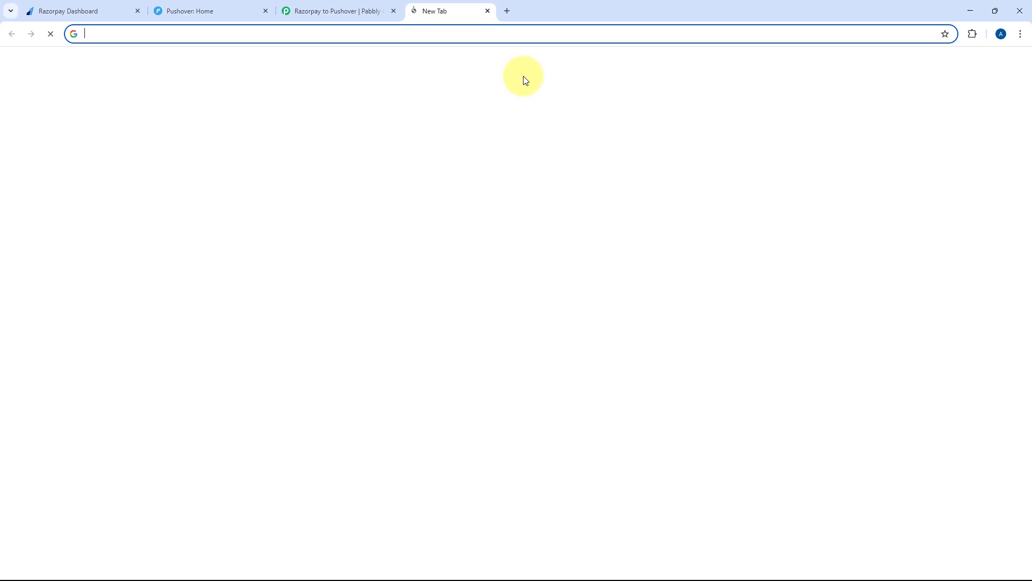
key("ctrl+v")
key("Return")
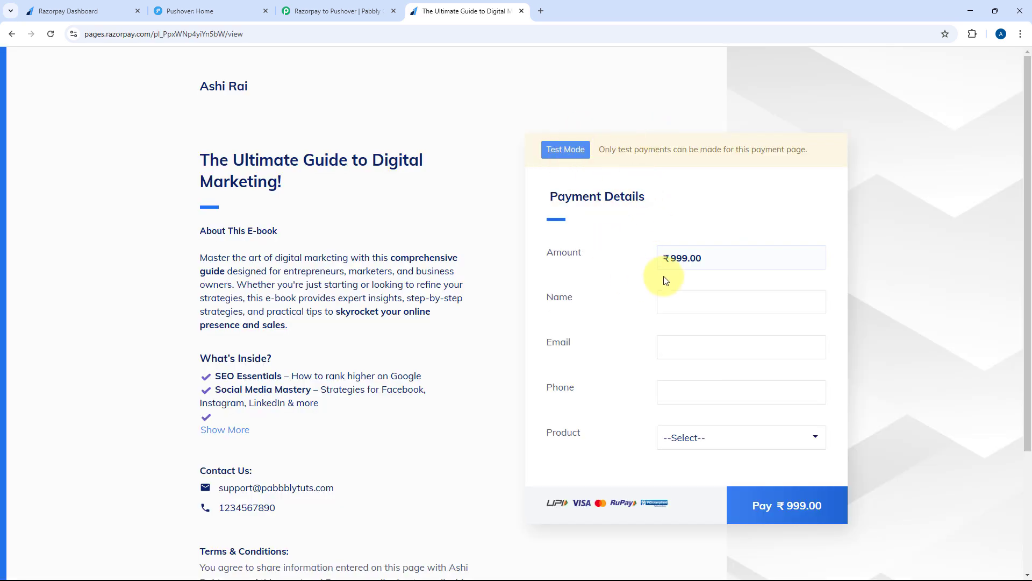
Fill in the buyer's name, e-mail and phone, and choose Digital Marketing E-Book
left_click(692, 302)
type("Demo USer")
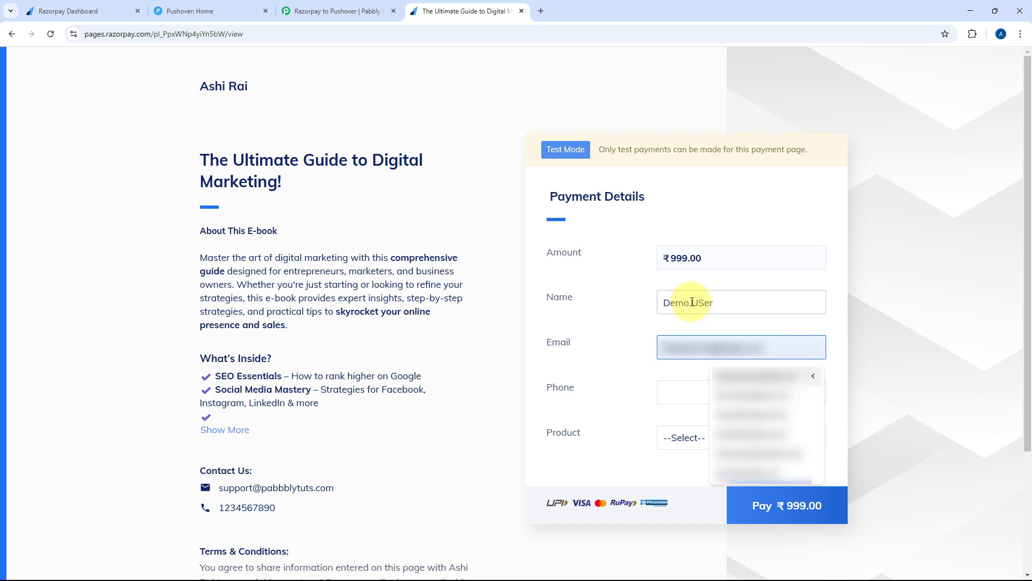
left_click_drag(697, 303, 707, 307)
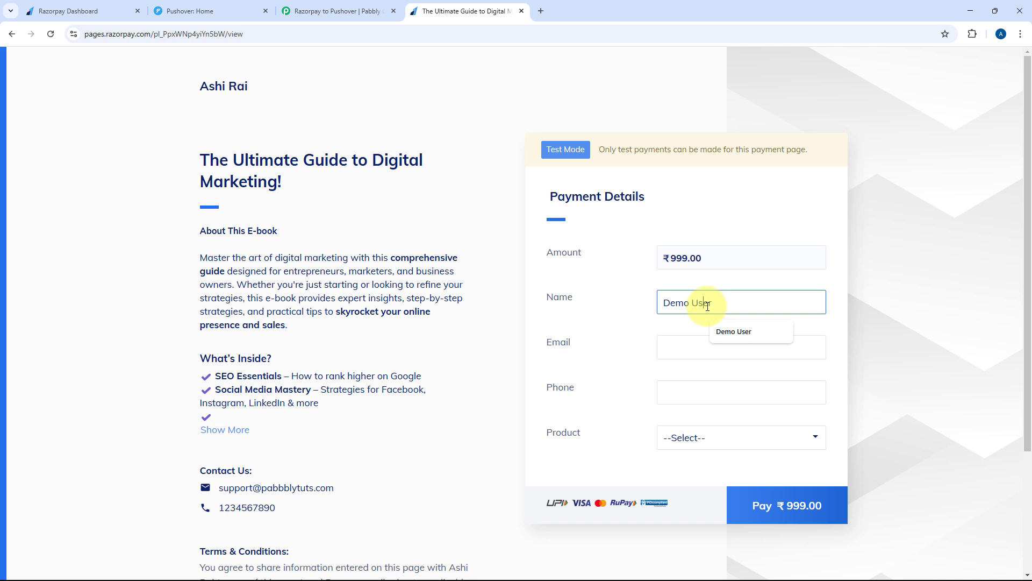
key("Tab")
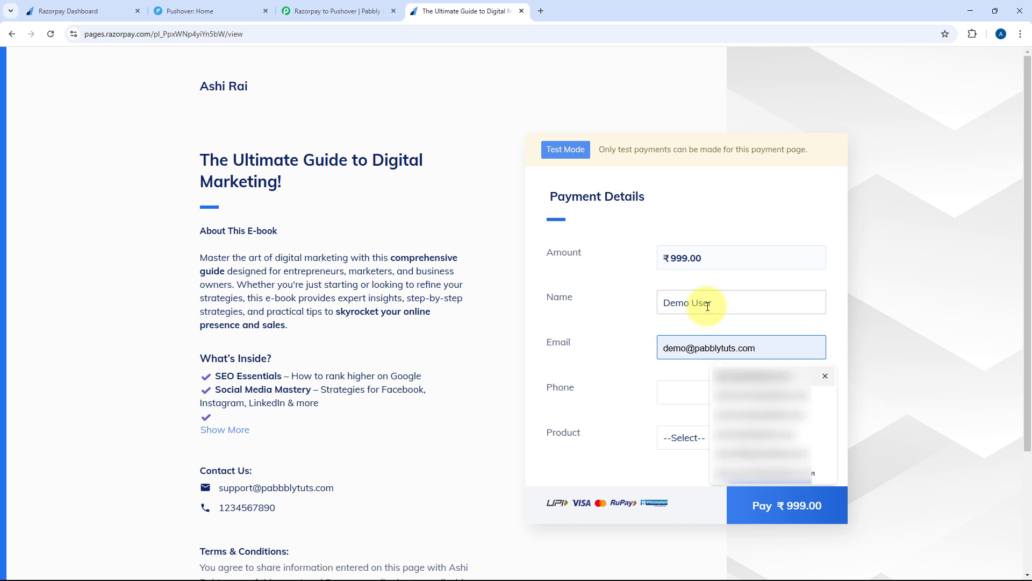
key("Tab")
type("123456")
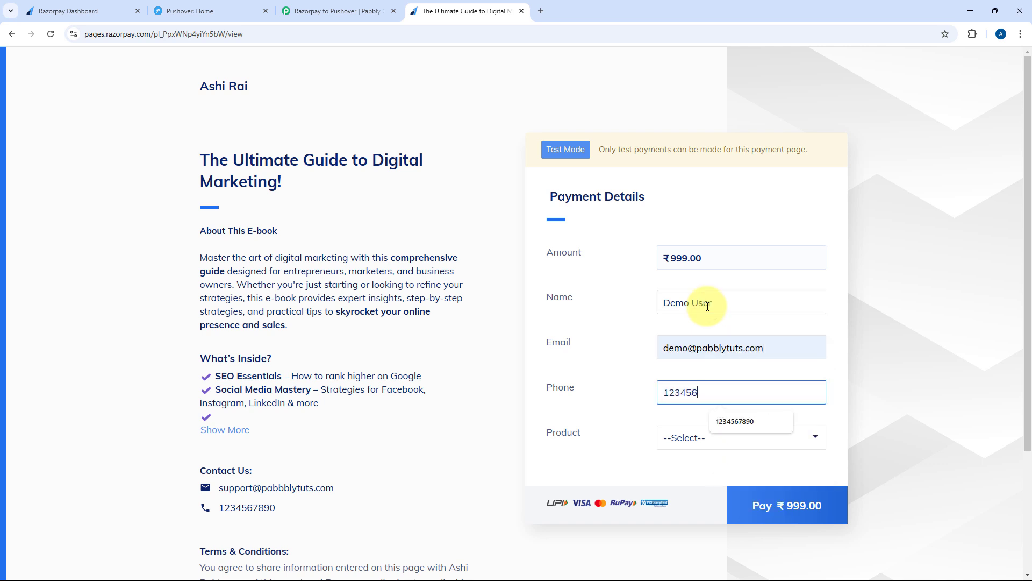
key("Tab")
key("Down")
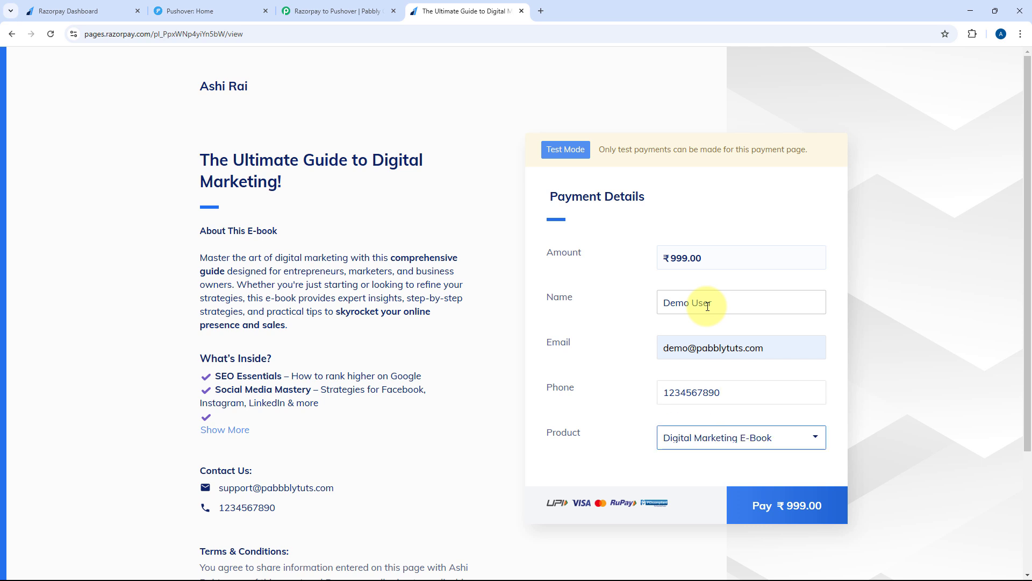
key("alt+Down")
left_click(686, 478)
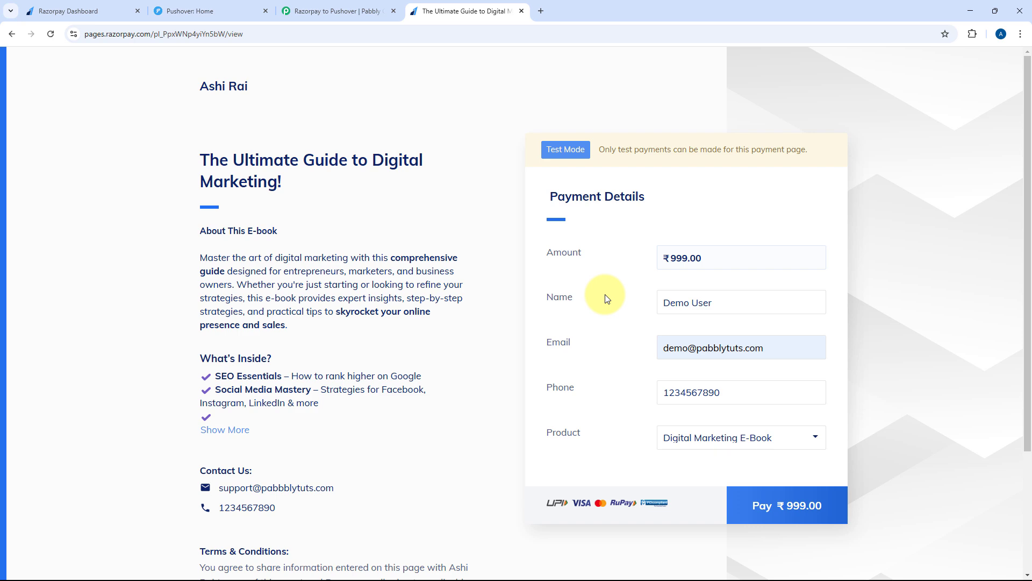
Confirm Digital Marketing E-Book as the product and submit the ₹999 payment
left_click(70, 11)
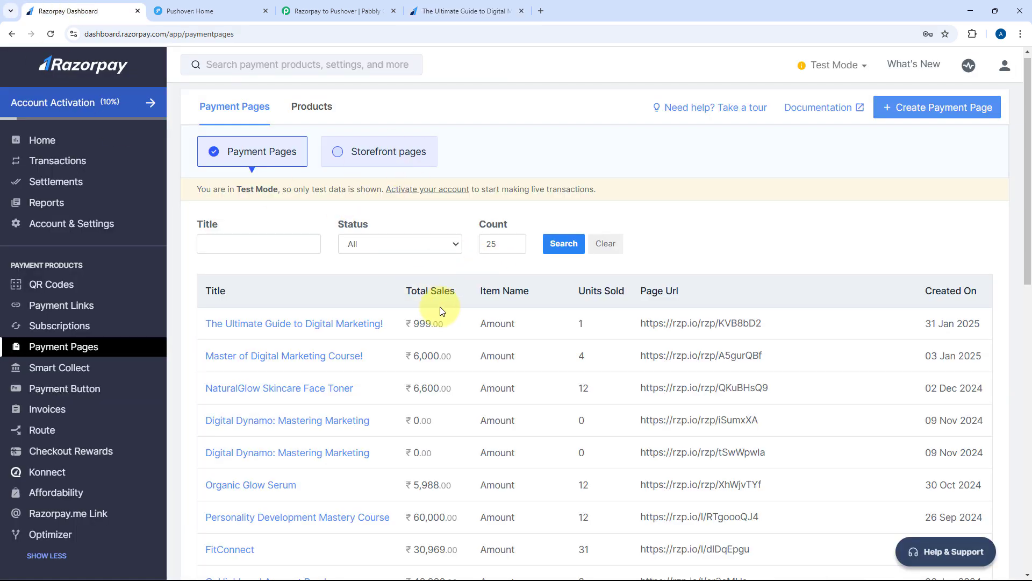
scroll(377, 290, "down", 3)
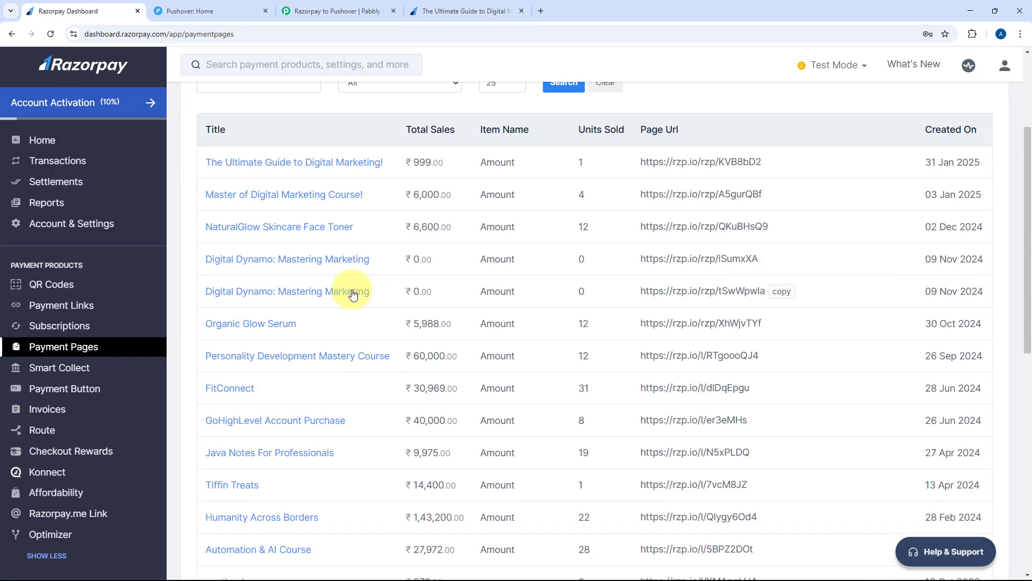
left_click(317, 7)
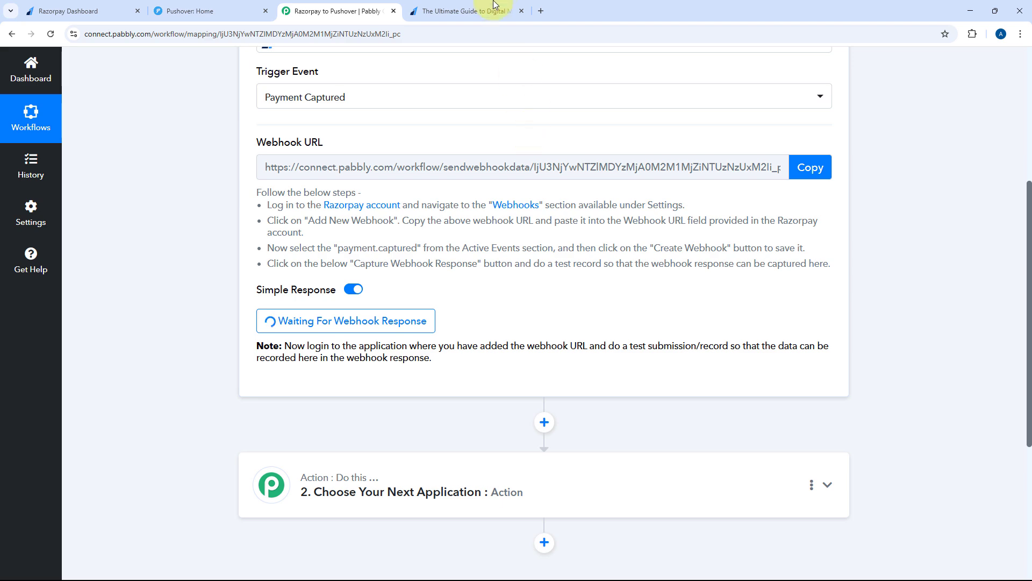
left_click(466, 11)
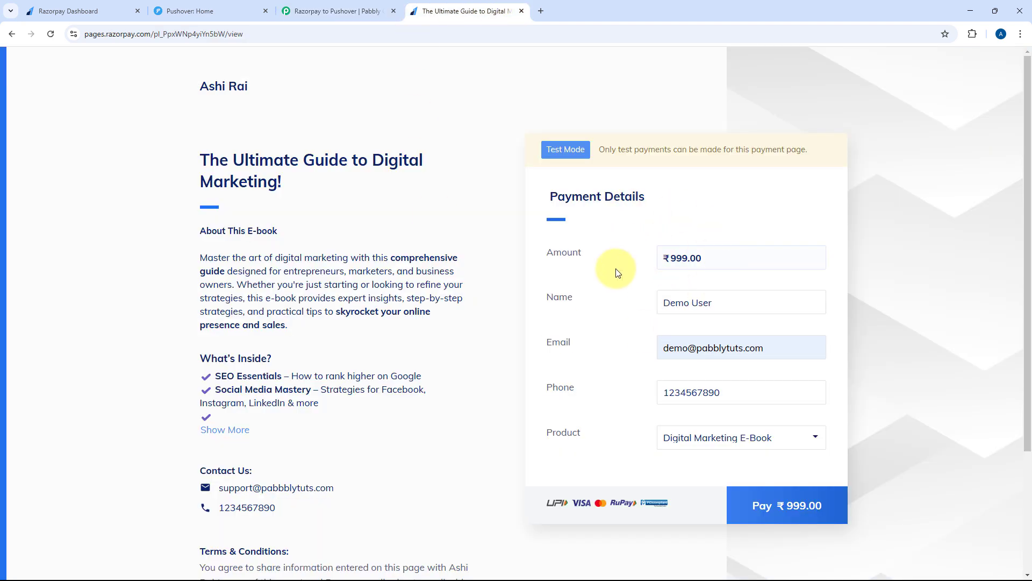
left_click(683, 437)
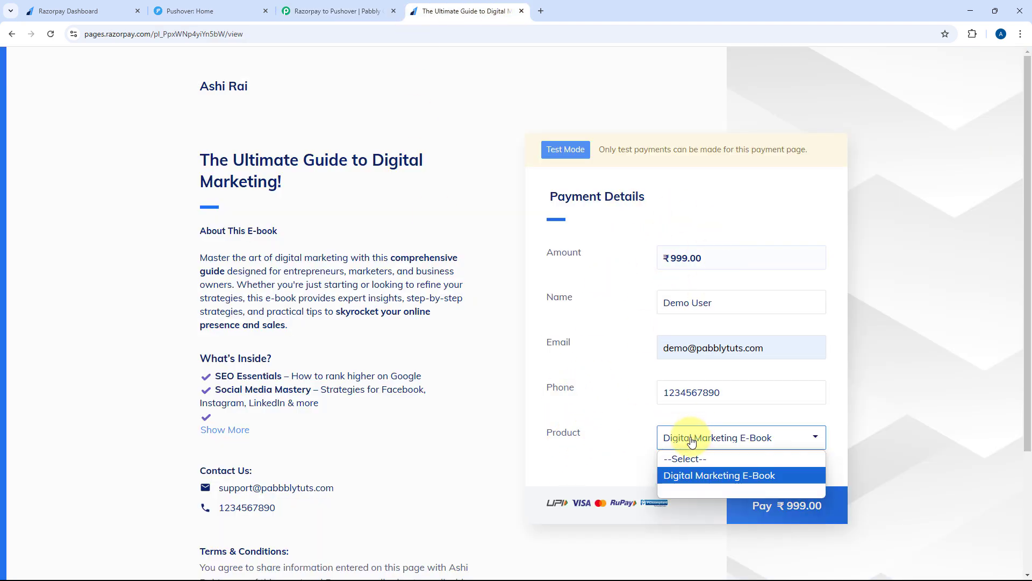
left_click(692, 474)
left_click(651, 447)
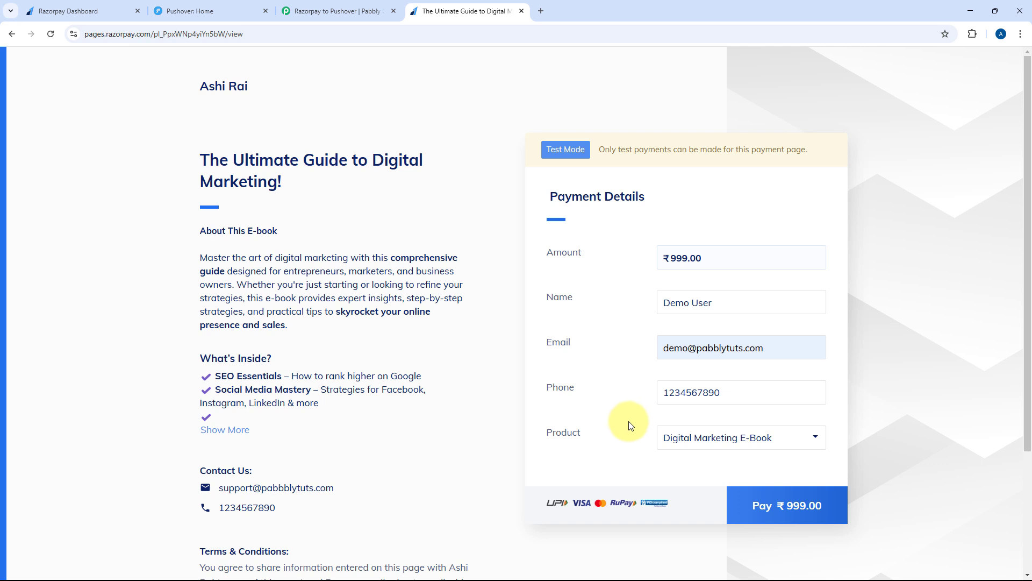
left_click(791, 509)
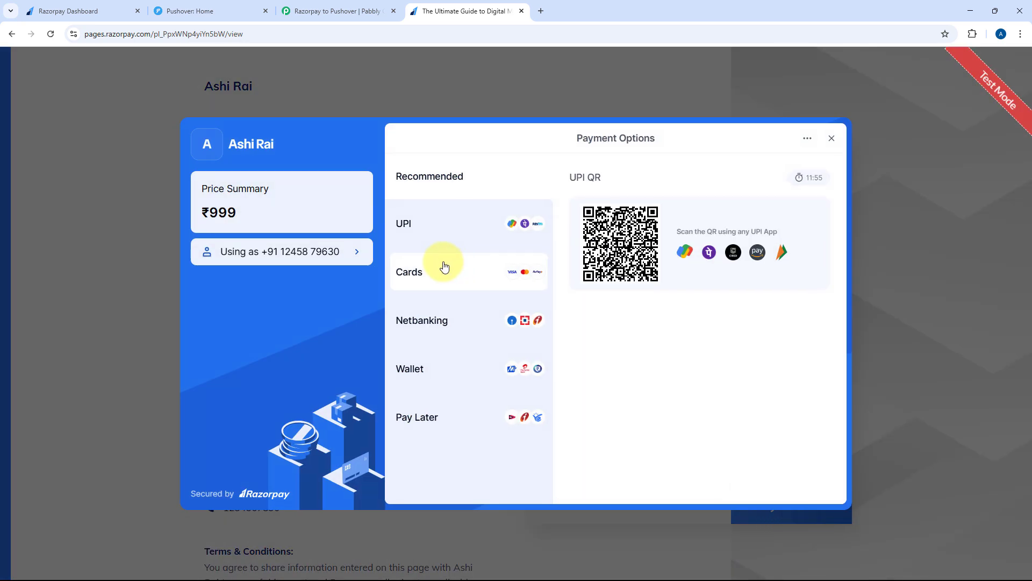
Pay ₹999 with the test Visa card details, skip saving the card, and enter the OTP
left_click(454, 273)
left_click(624, 208)
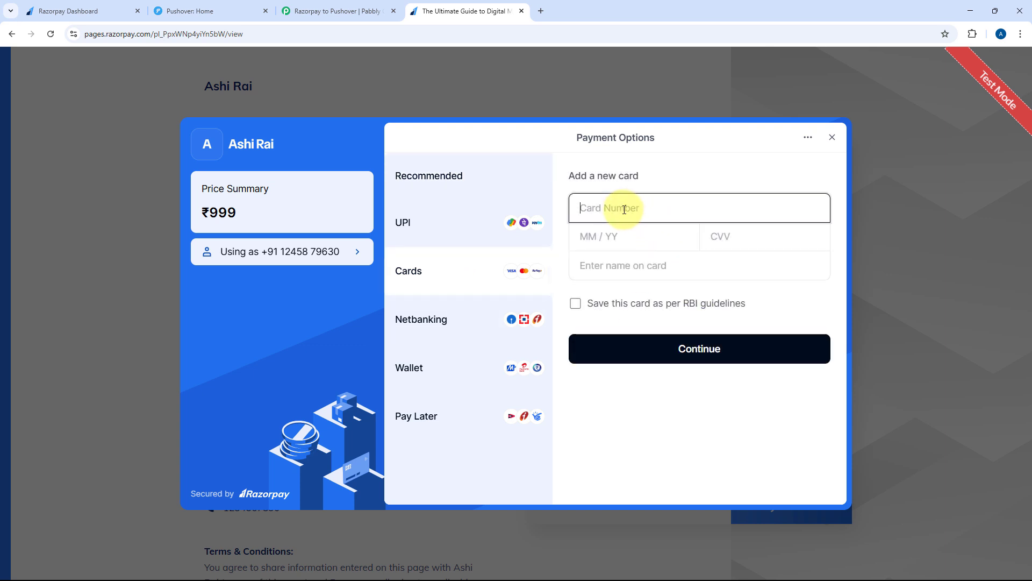
type("41111111111111111225")
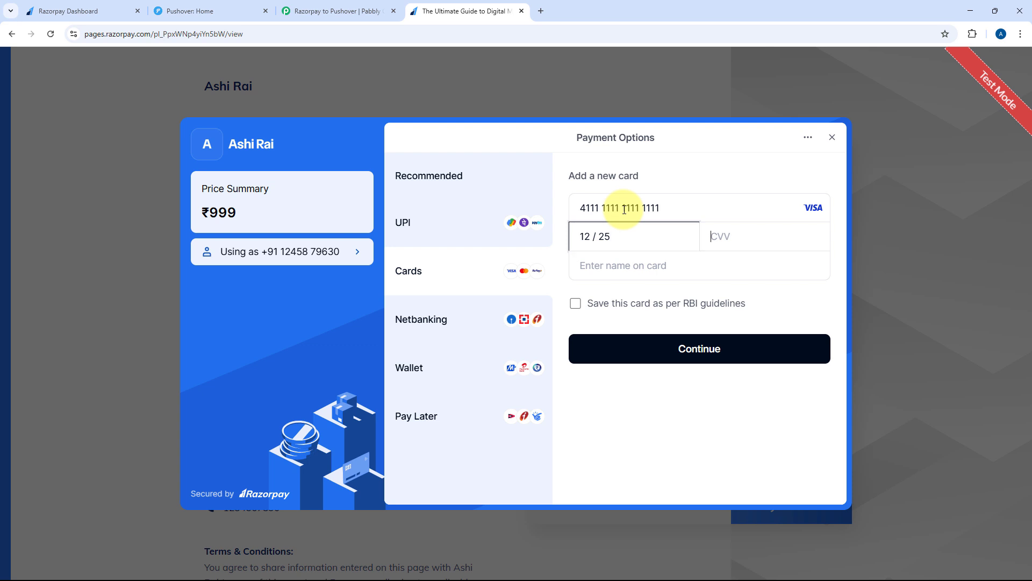
type("123")
type("Demo ")
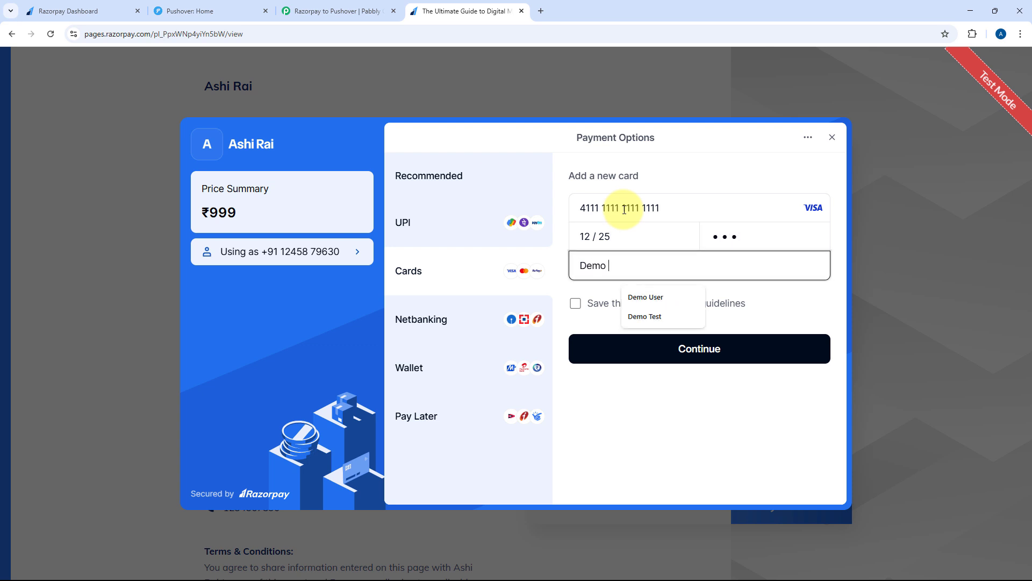
type("U")
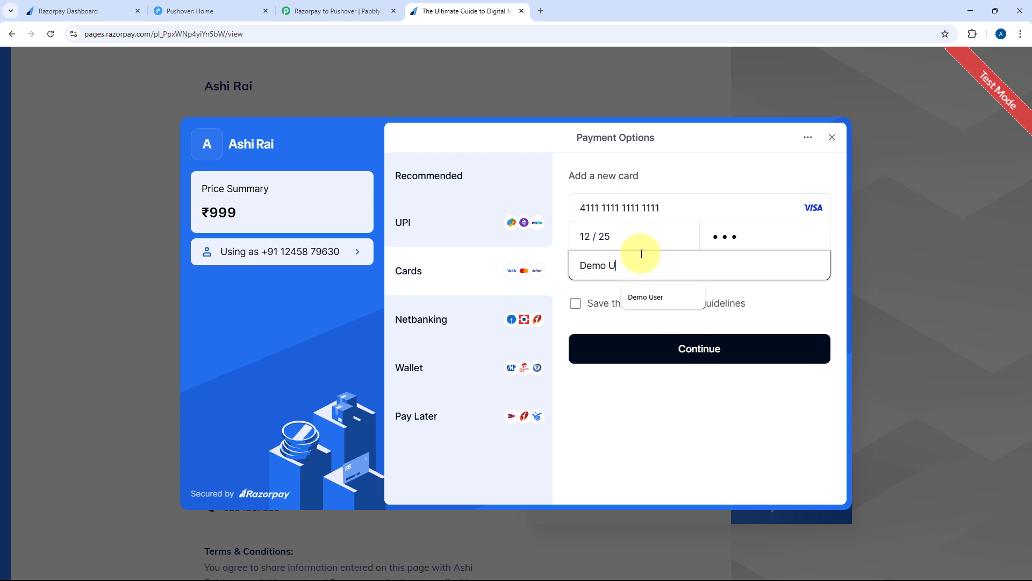
type("Serr")
left_click(650, 343)
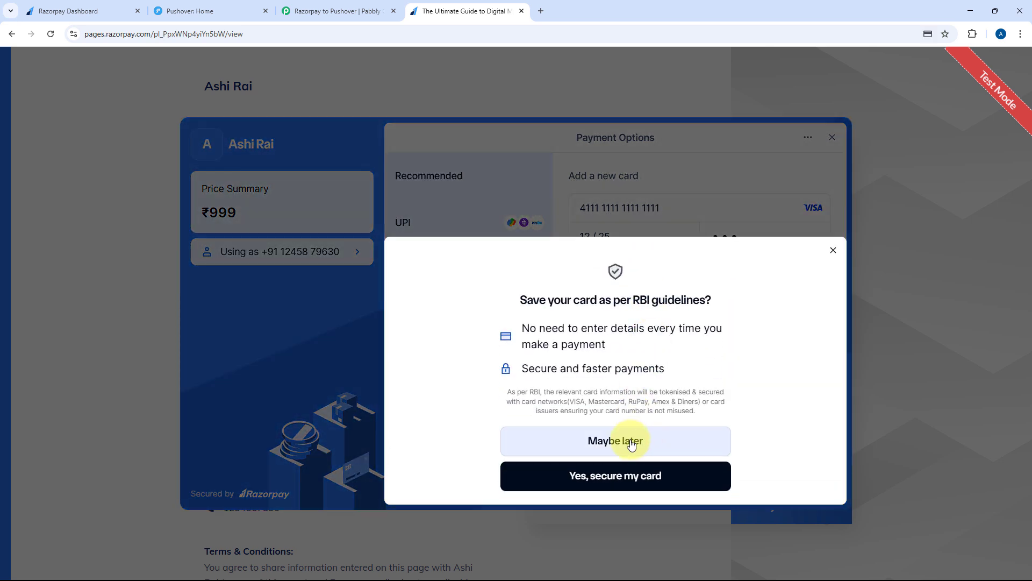
left_click(632, 442)
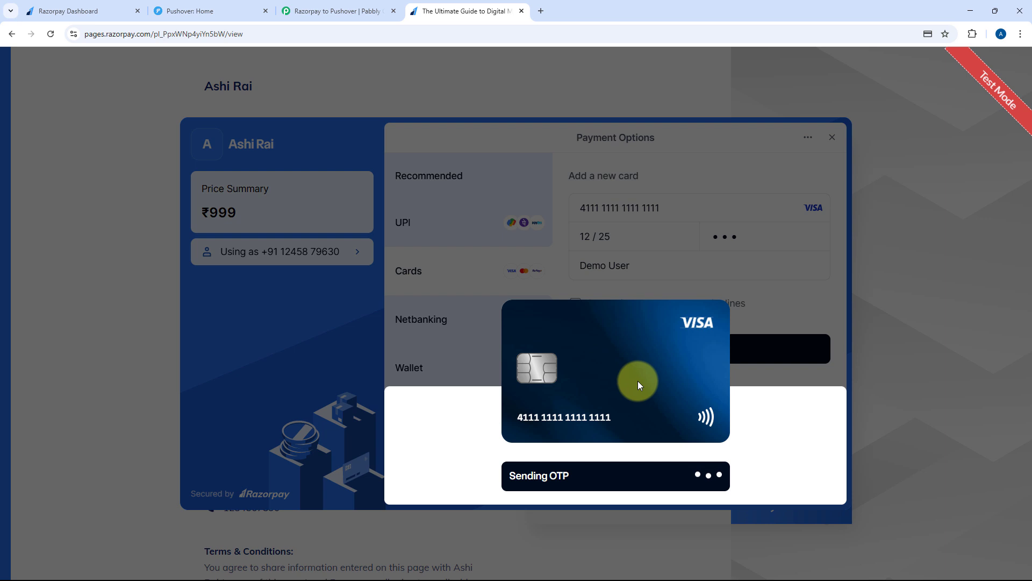
left_click(588, 407)
type("111")
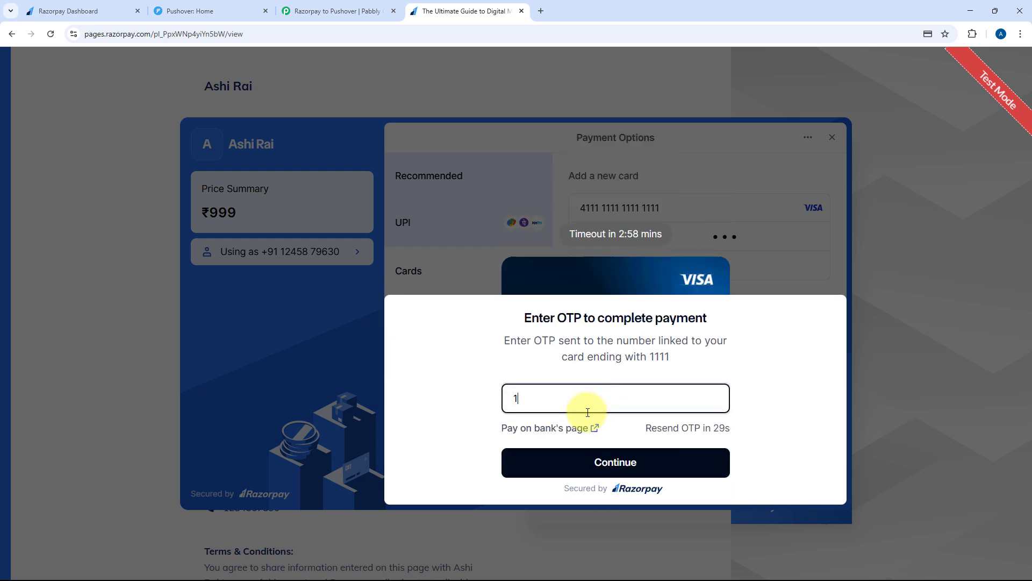
type("11")
key("Return")
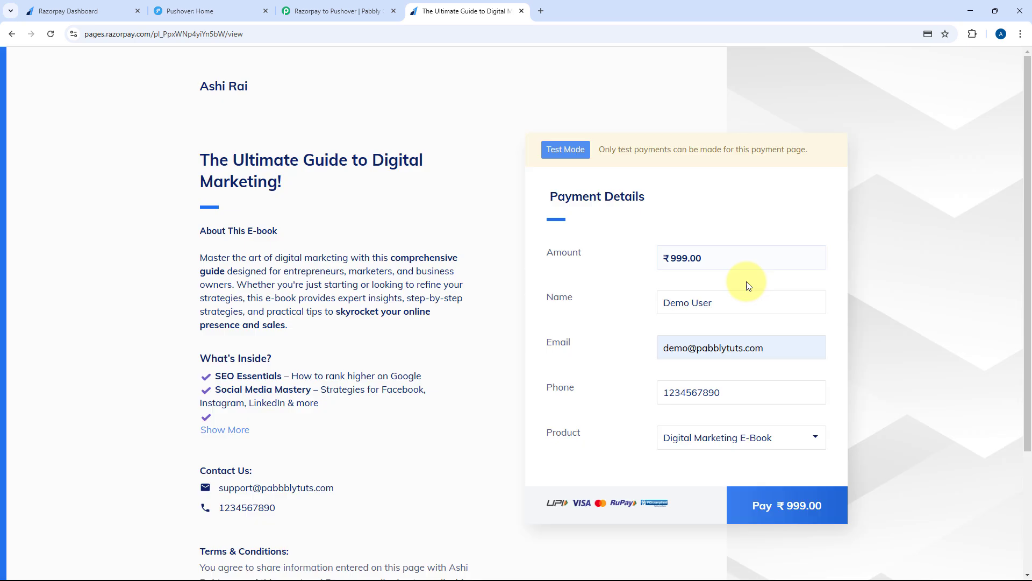
Review the captured buyer email, phone and Digital Marketing E-Book product values in Response Received
left_click(330, 4)
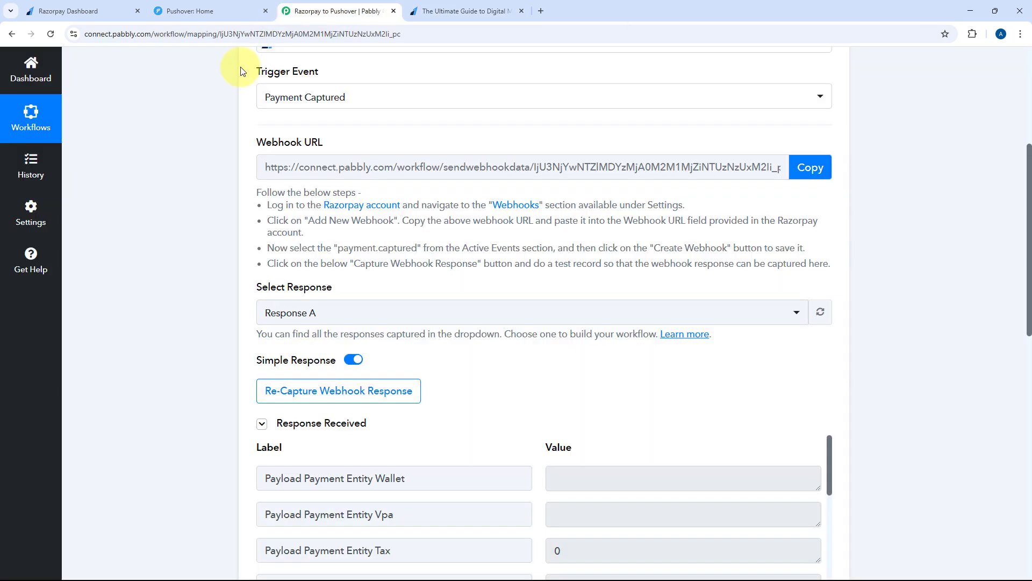
scroll(500, 237, "down", 5)
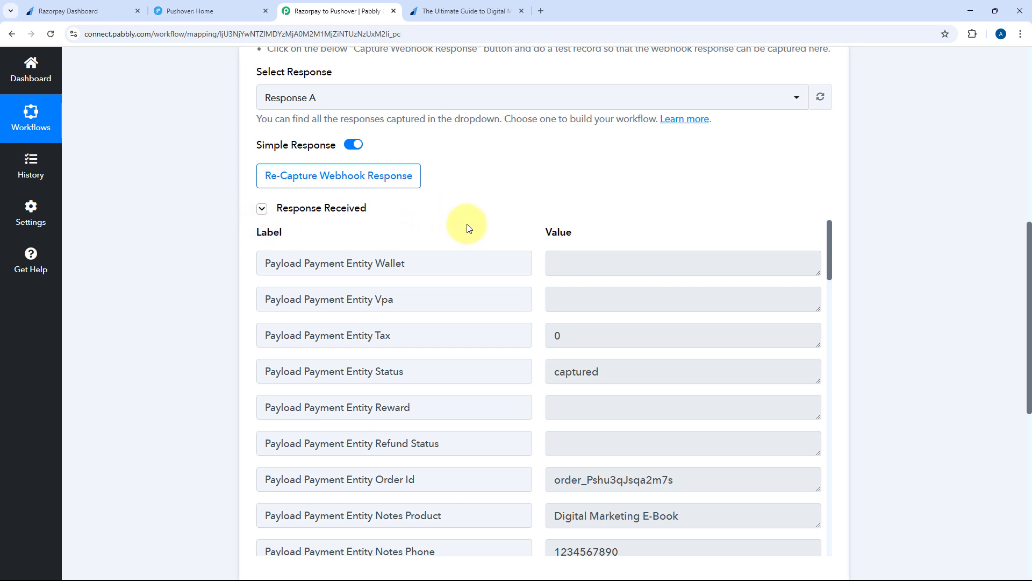
scroll(536, 231, "down", 4)
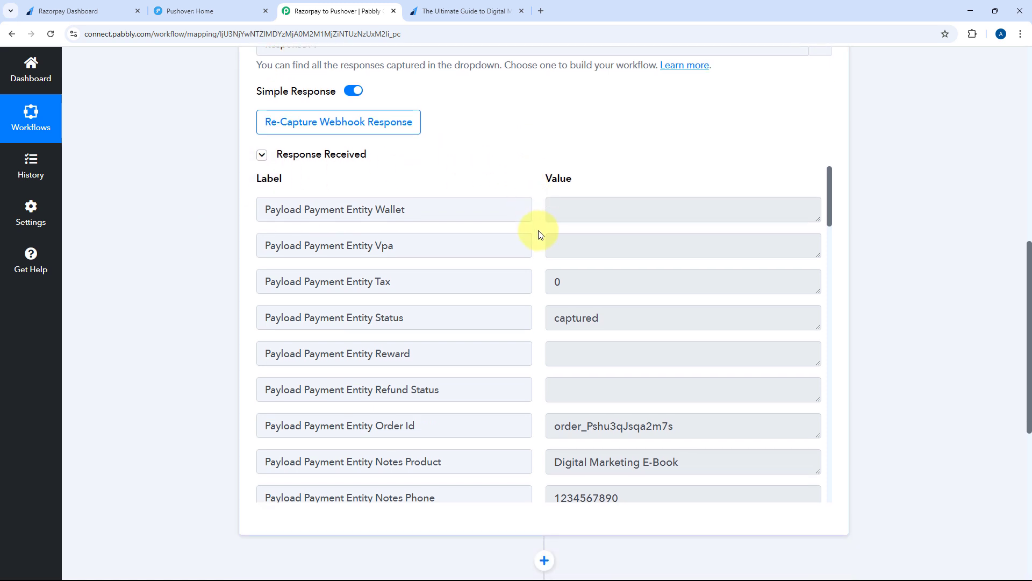
scroll(540, 240, "down", 1)
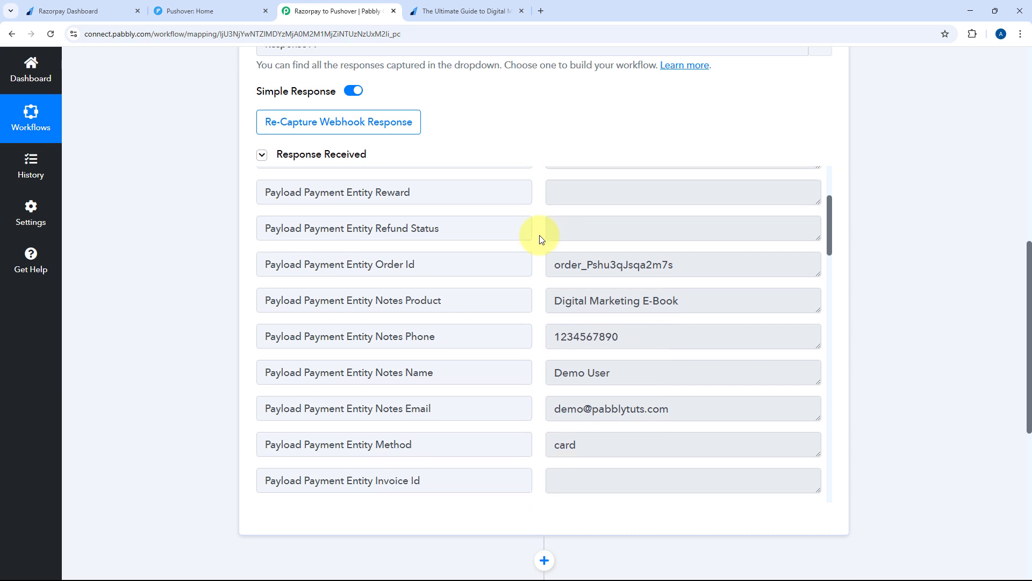
scroll(541, 240, "down", 1)
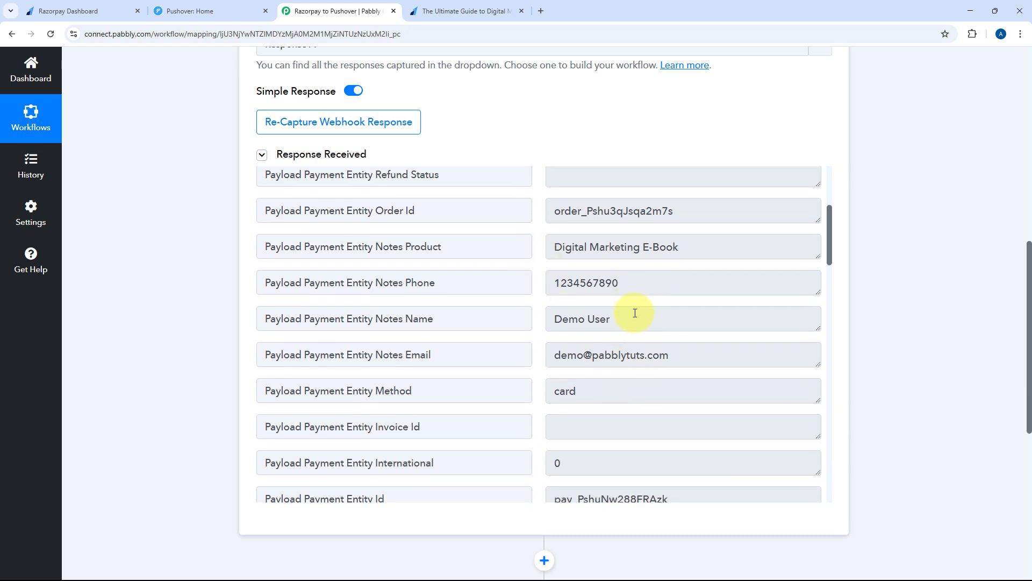
left_click_drag(631, 316, 531, 309)
left_click_drag(707, 368, 519, 365)
left_click_drag(631, 285, 523, 286)
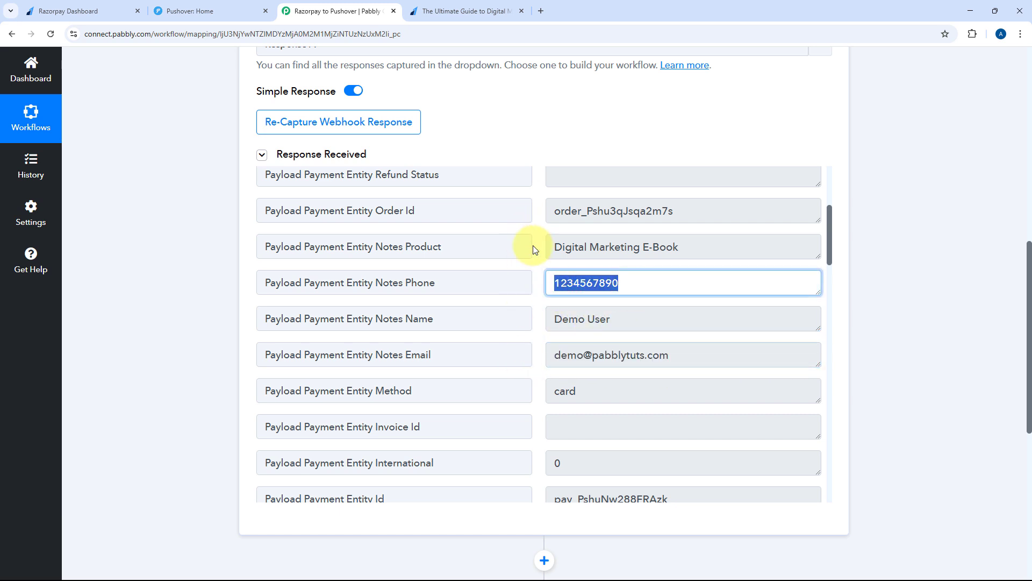
left_click_drag(555, 246, 693, 247)
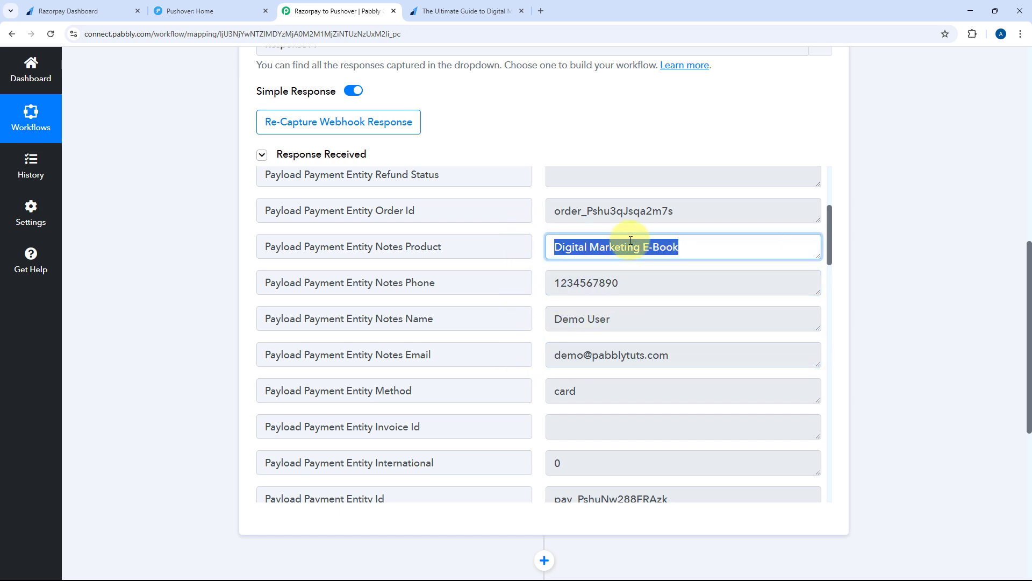
left_click(540, 250)
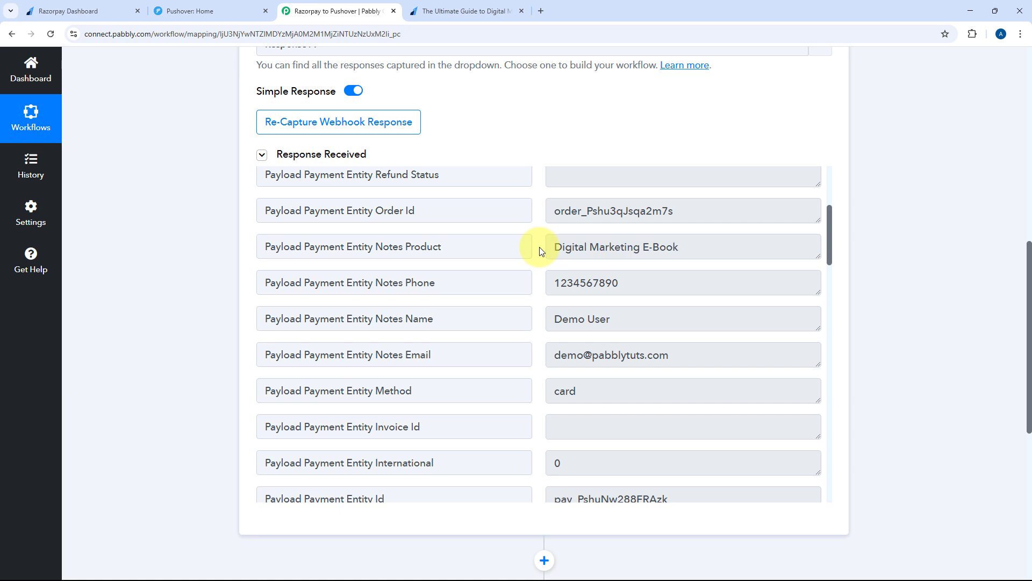
Scroll to the captured 99900 base amount and check it against the payment page
scroll(540, 250, "down", 6)
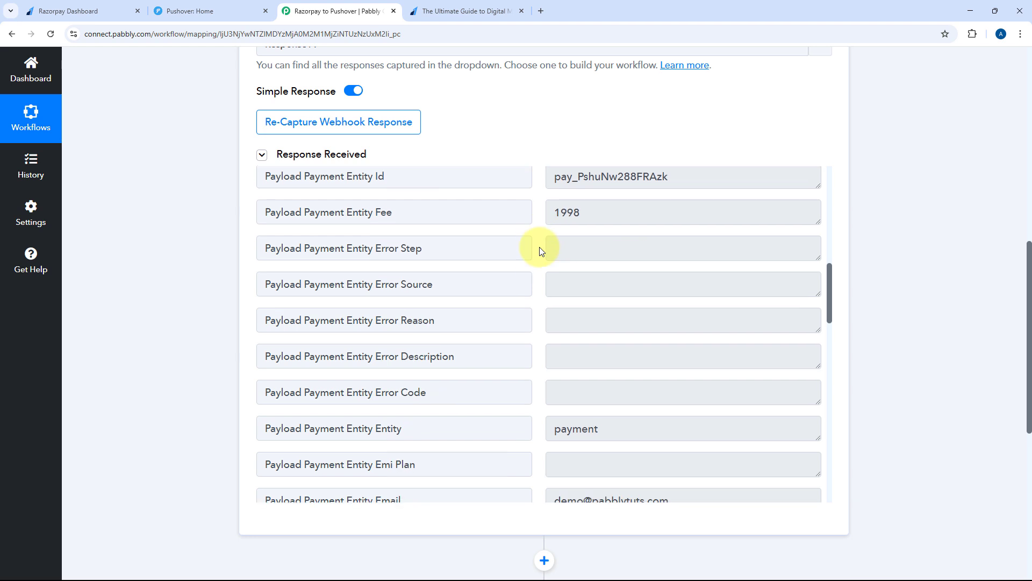
scroll(539, 251, "down", 6)
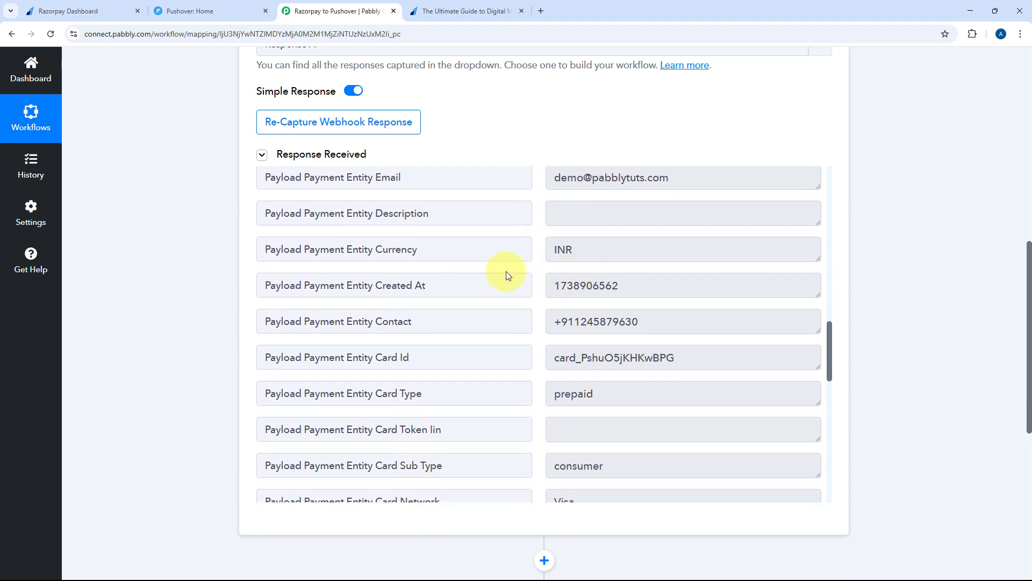
scroll(525, 267, "down", 5)
scroll(532, 269, "down", 5)
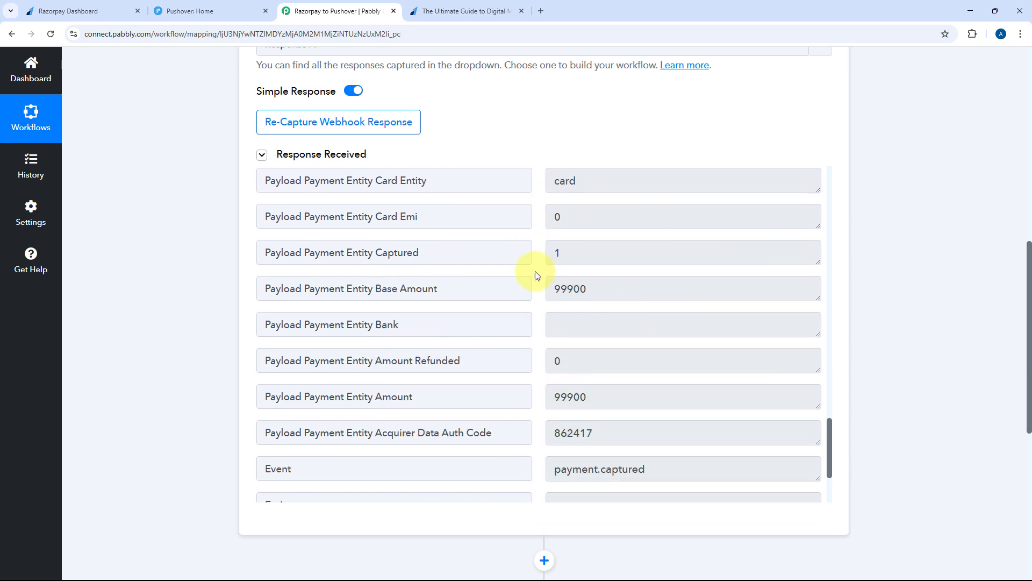
mouse_move(585, 289)
left_mouse_down()
mouse_move(560, 288)
mouse_move(604, 285)
left_mouse_up()
left_click(535, 283)
left_click(556, 288)
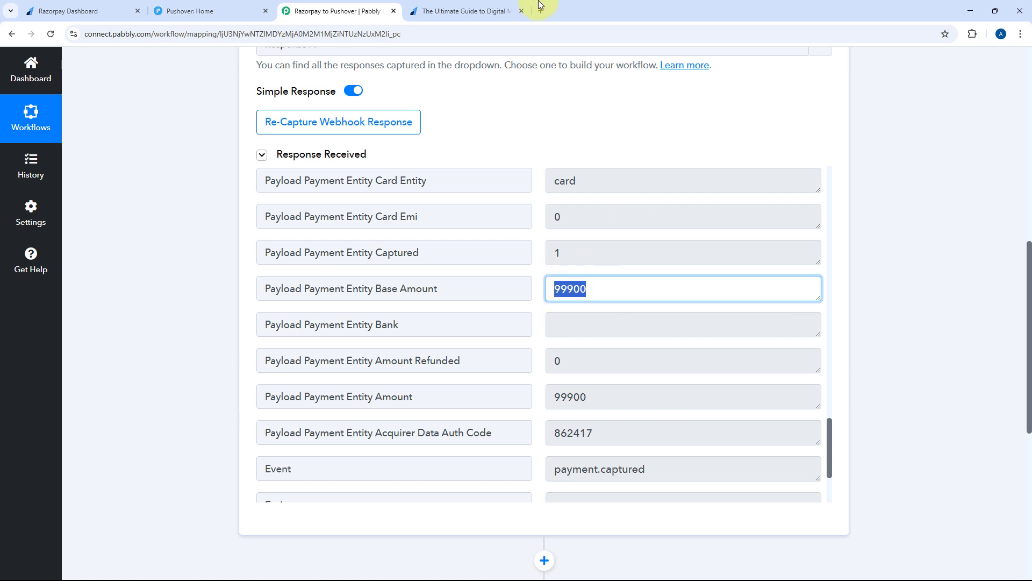
left_click(461, 11)
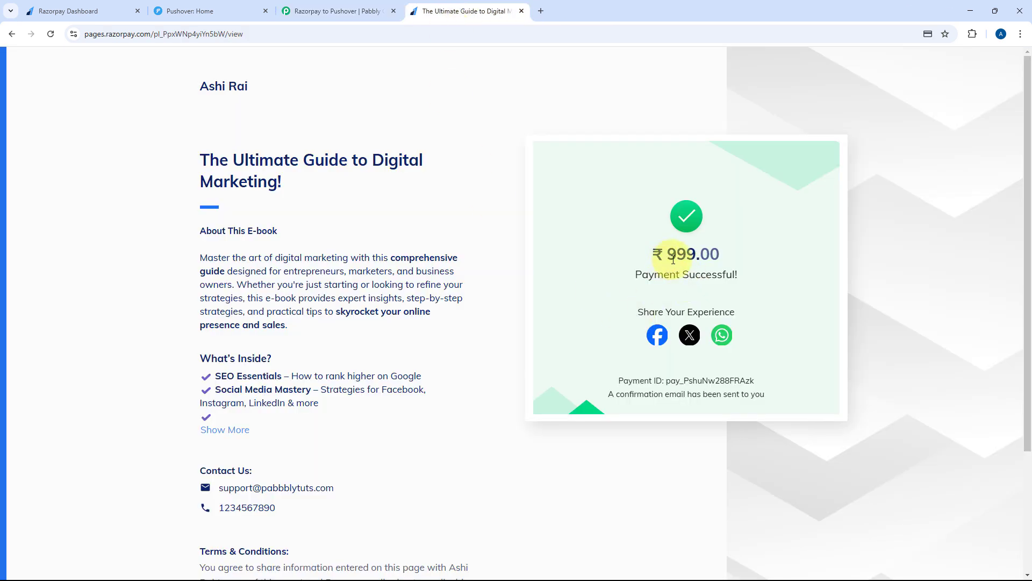
Highlight the ₹999.00 paid amount on the Razorpay success page
left_click_drag(674, 260, 696, 261)
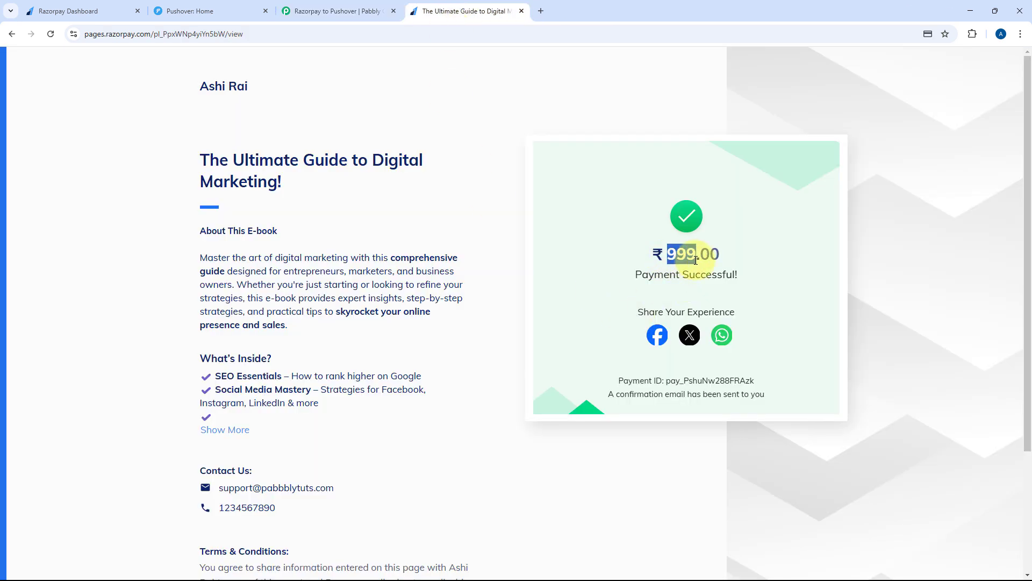
left_click(364, 8)
left_click(540, 295)
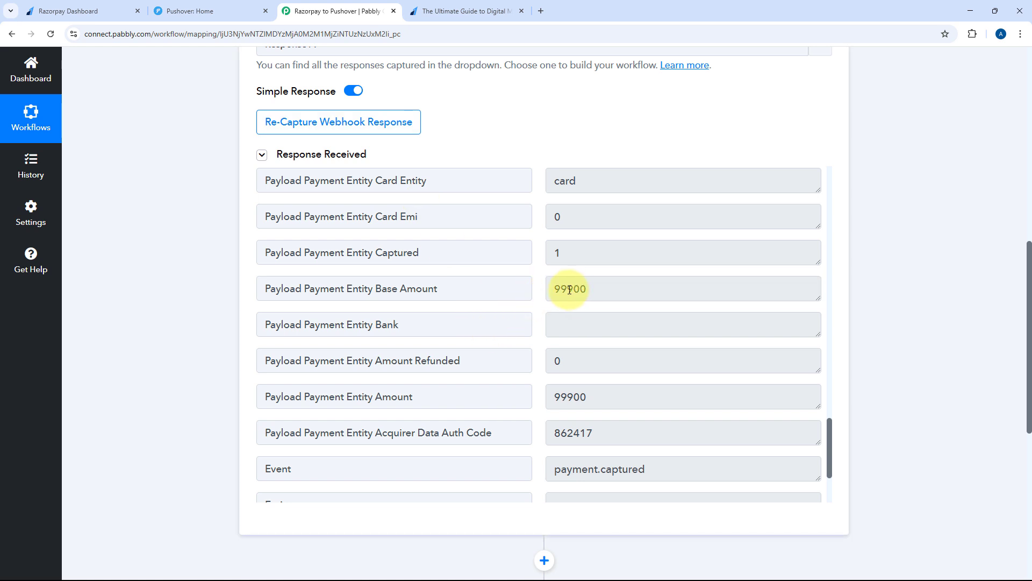
left_click(468, 9)
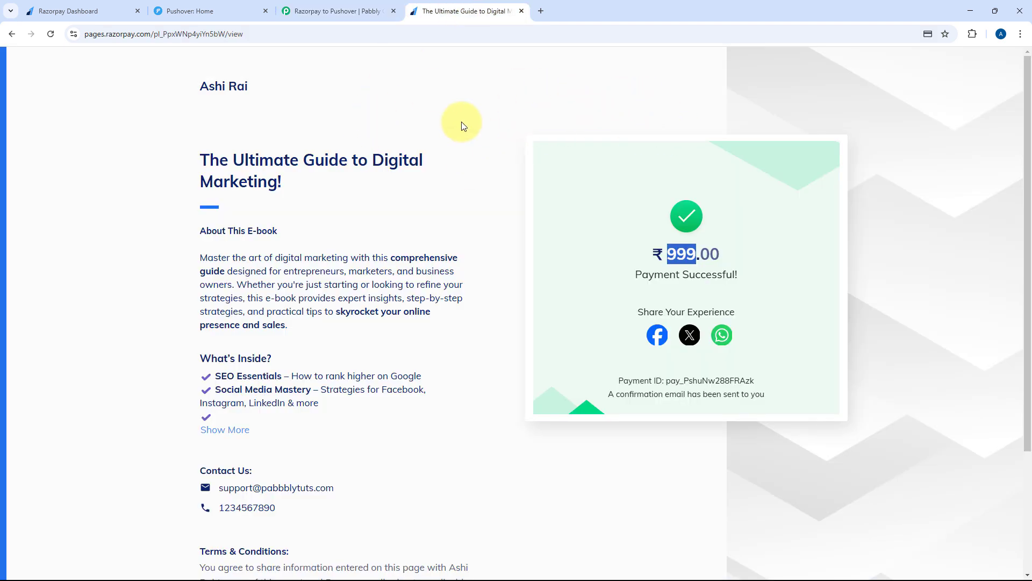
left_click(733, 240)
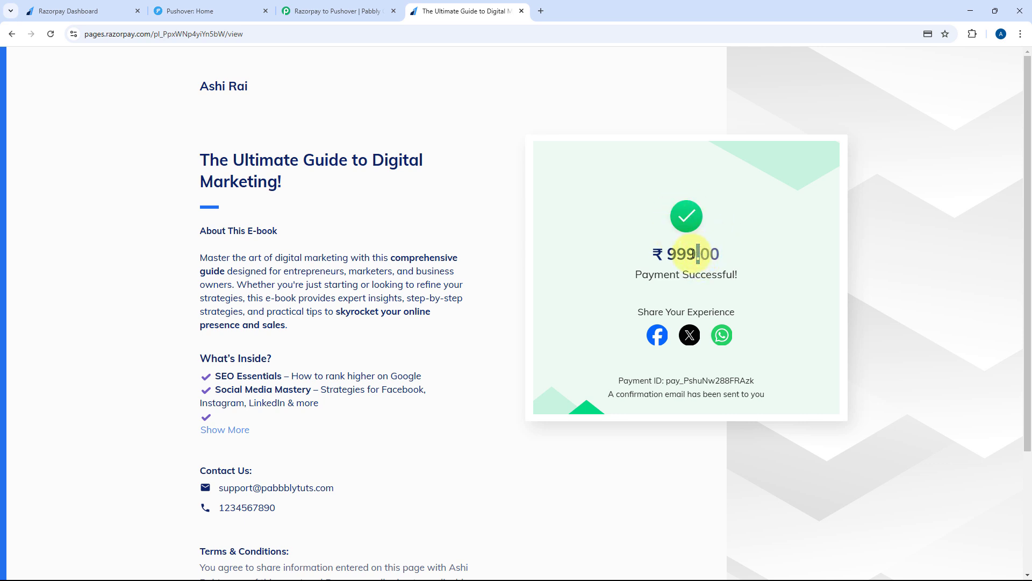
left_click_drag(669, 254, 747, 254)
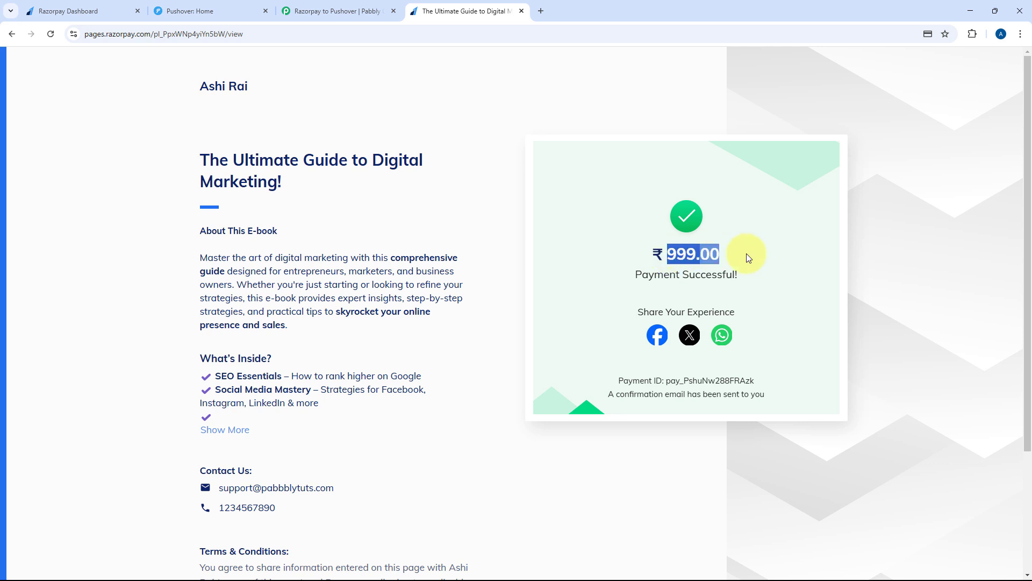
Highlight the captured Base Amount of 99900 in the Pabbly response for comparison
left_click(366, 11)
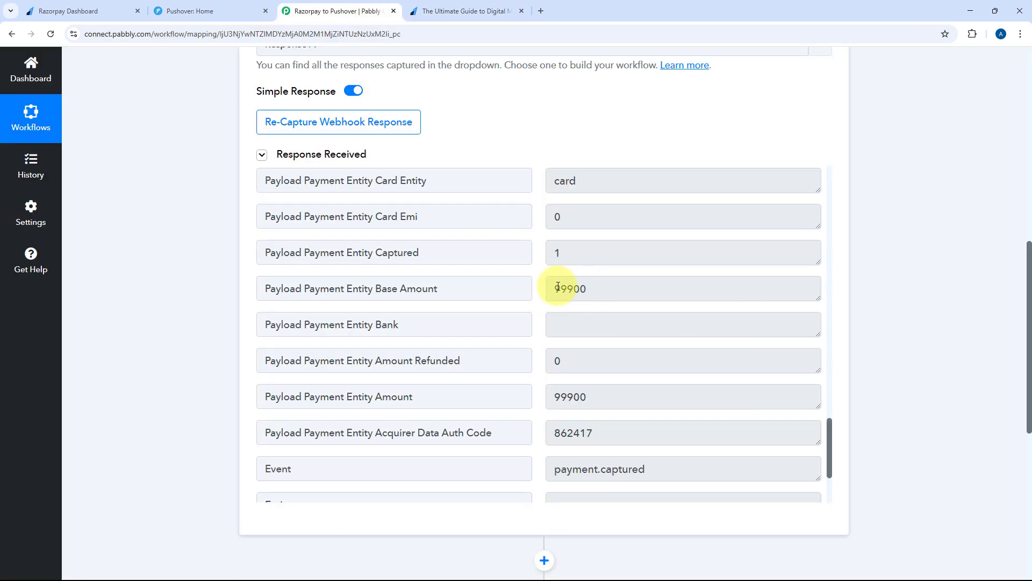
left_click_drag(556, 288, 590, 289)
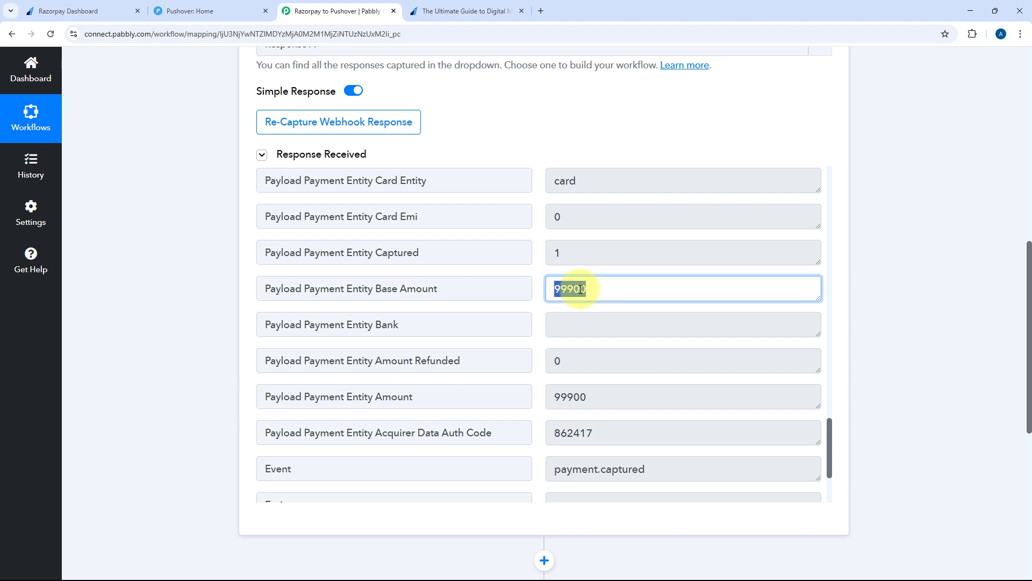
left_click(542, 289)
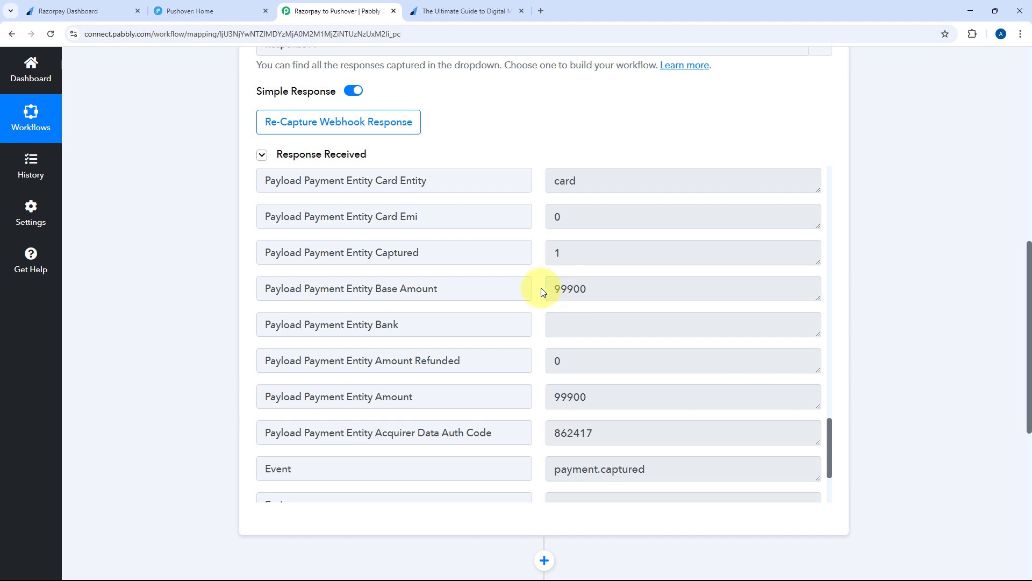
left_click_drag(597, 288, 551, 284)
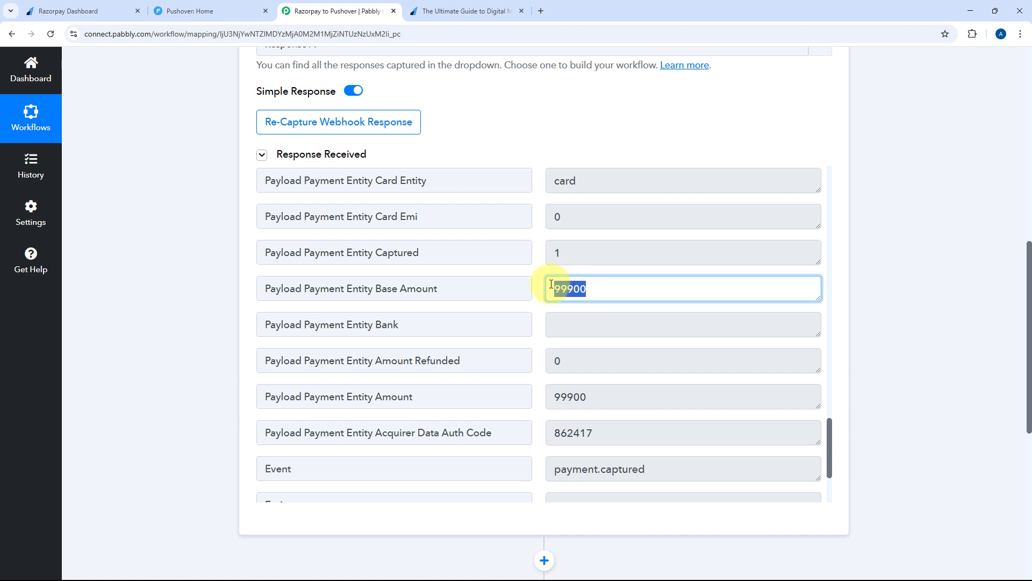
left_click(536, 278)
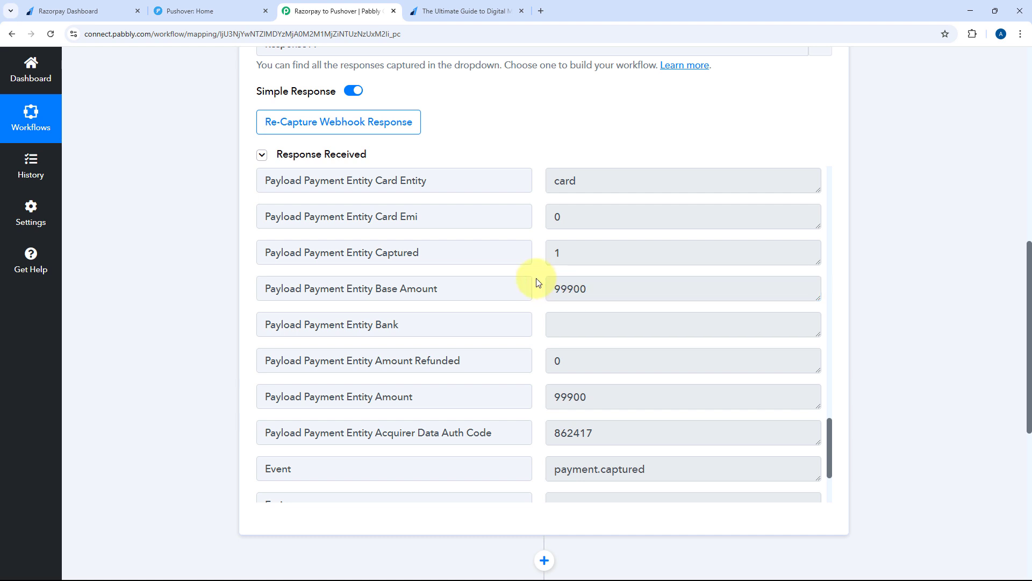
Find and highlight the captured payment Amount 99900, then move down to the empty step 2
scroll(537, 281, "down", 3)
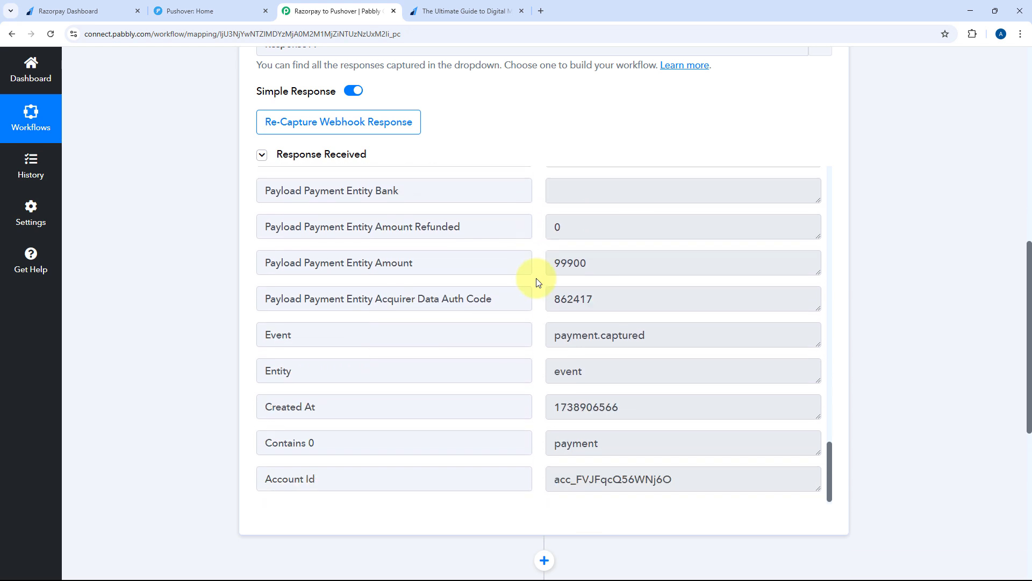
scroll(537, 282, "up", 3)
scroll(538, 281, "up", 10)
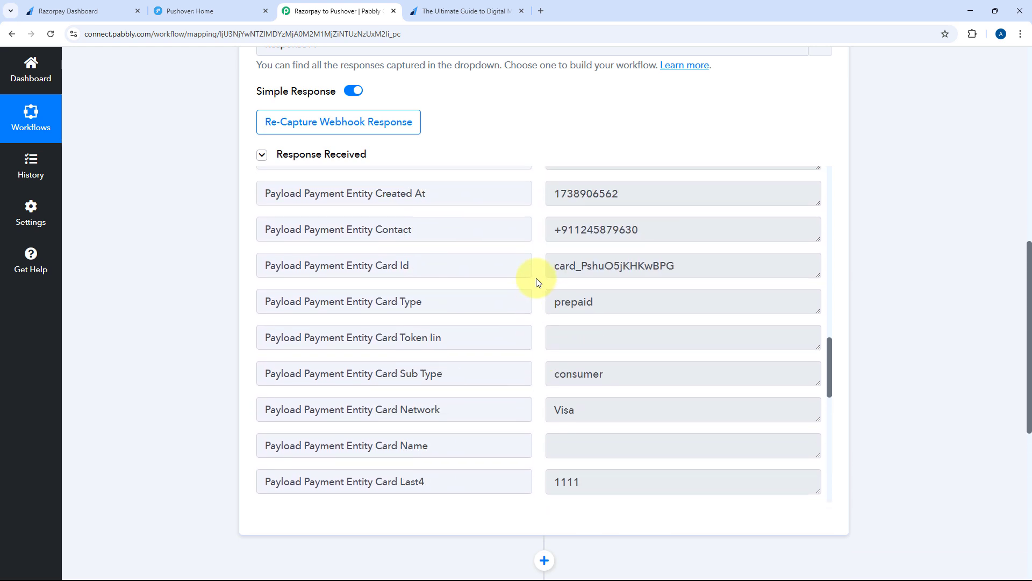
scroll(537, 282, "up", 10)
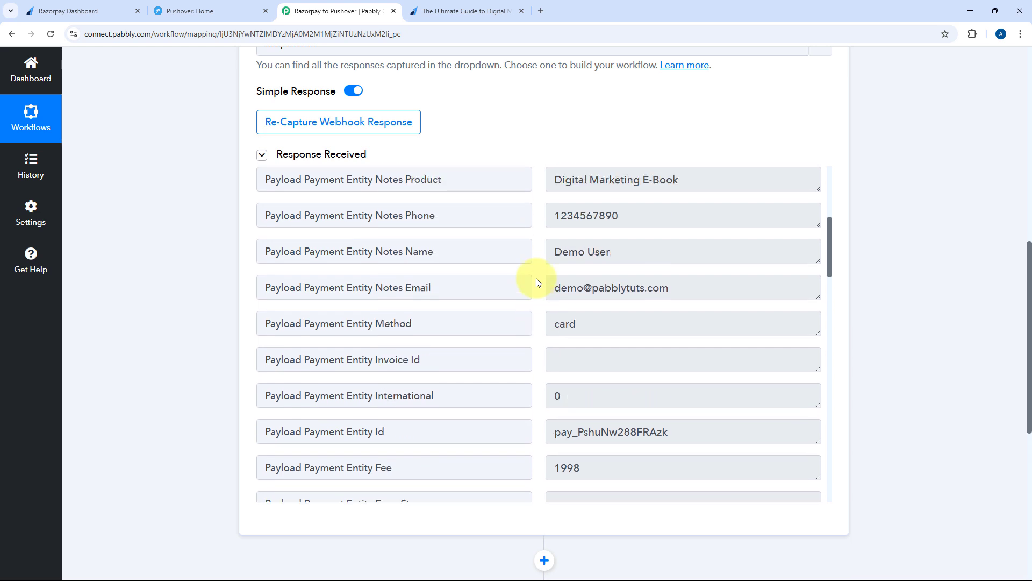
scroll(538, 281, "down", 5)
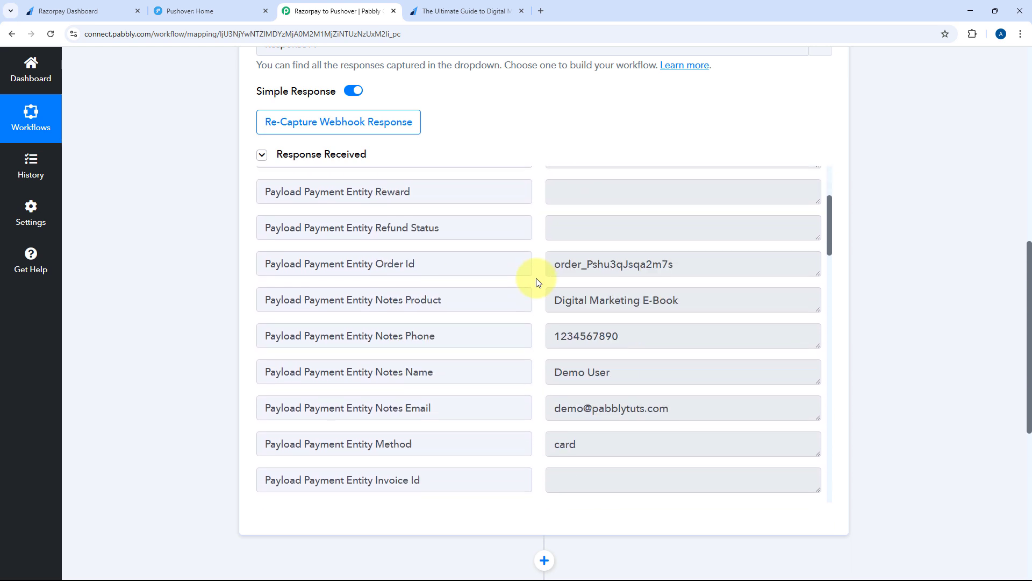
scroll(537, 281, "up", 2)
scroll(538, 281, "down", 3)
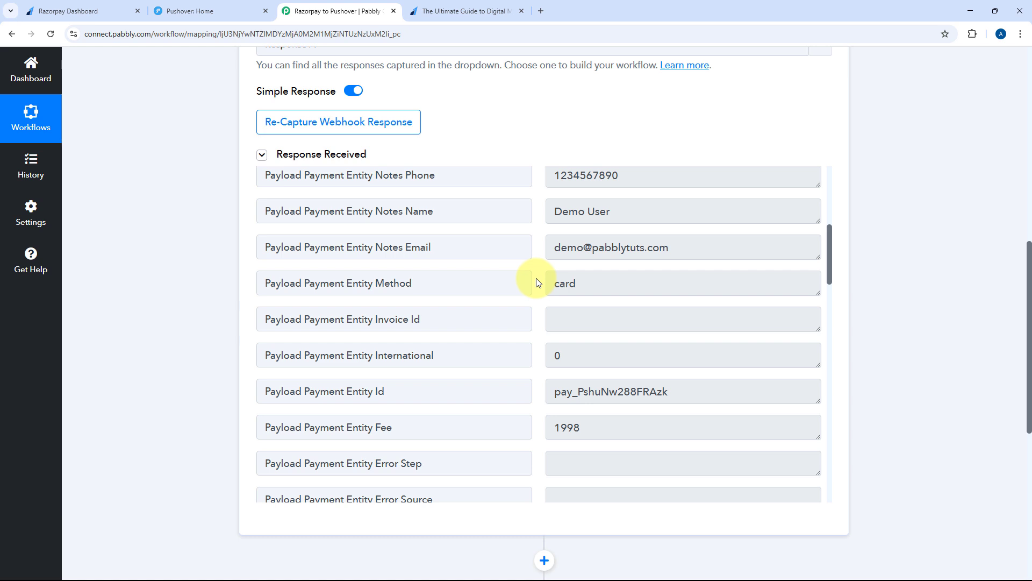
scroll(537, 281, "down", 16)
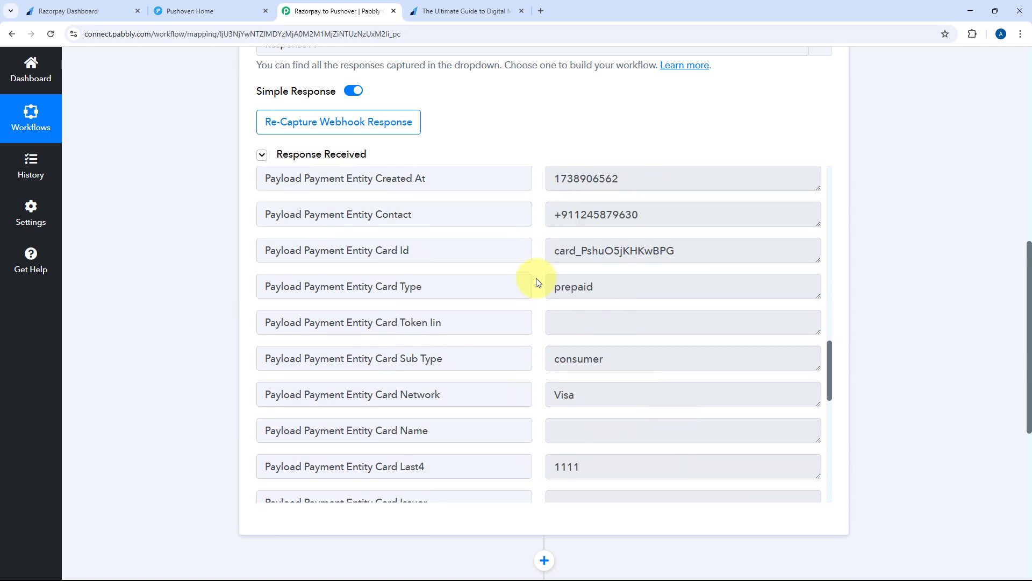
scroll(535, 280, "down", 8)
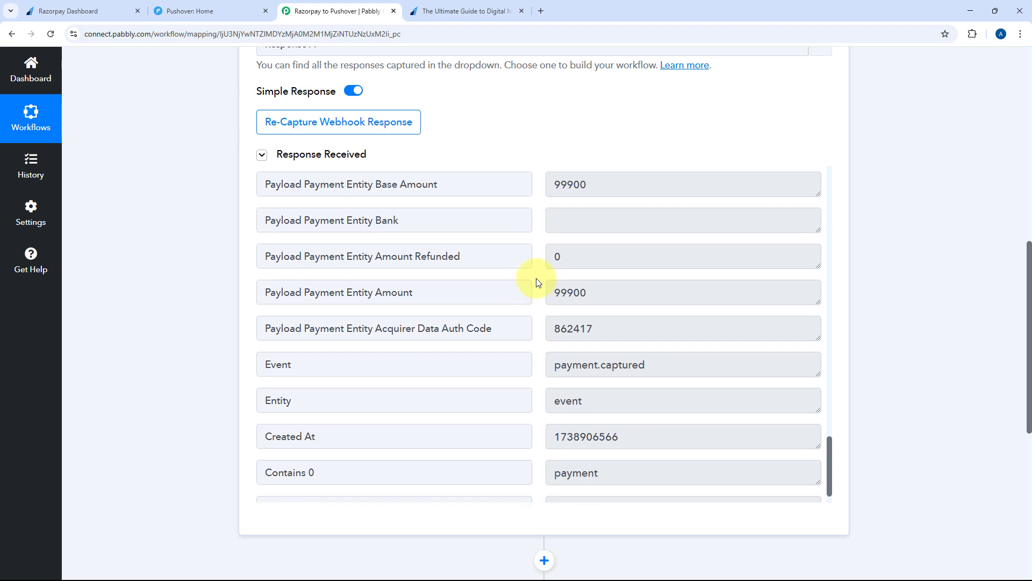
scroll(585, 339, "up", 1)
left_click_drag(597, 343, 527, 349)
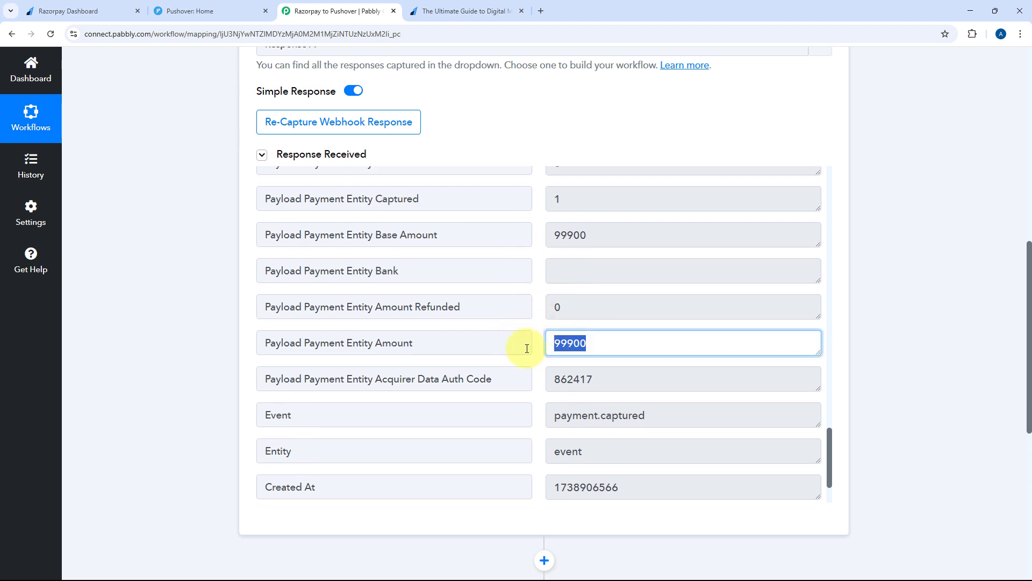
left_click(541, 340)
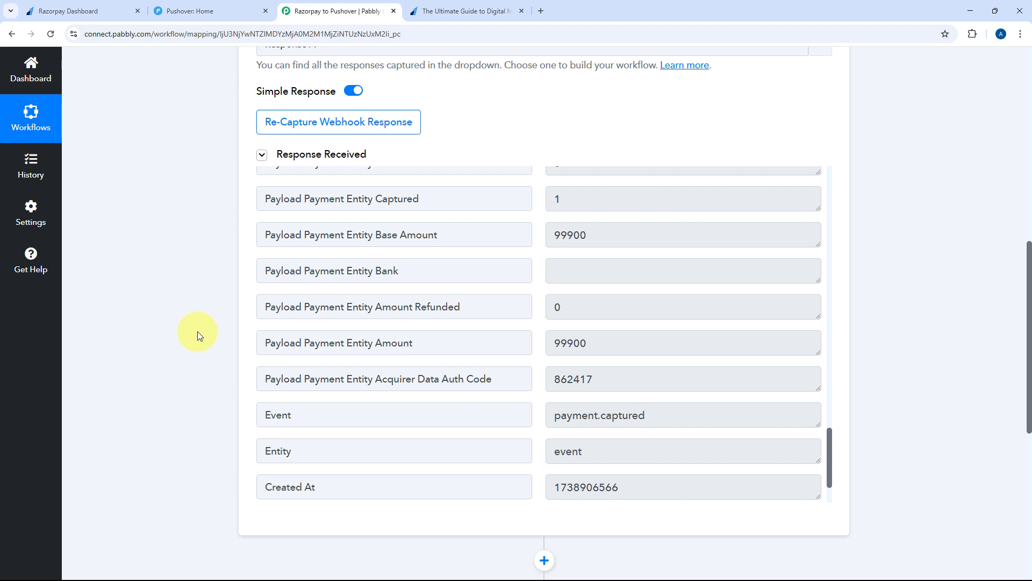
scroll(197, 331, "down", 6)
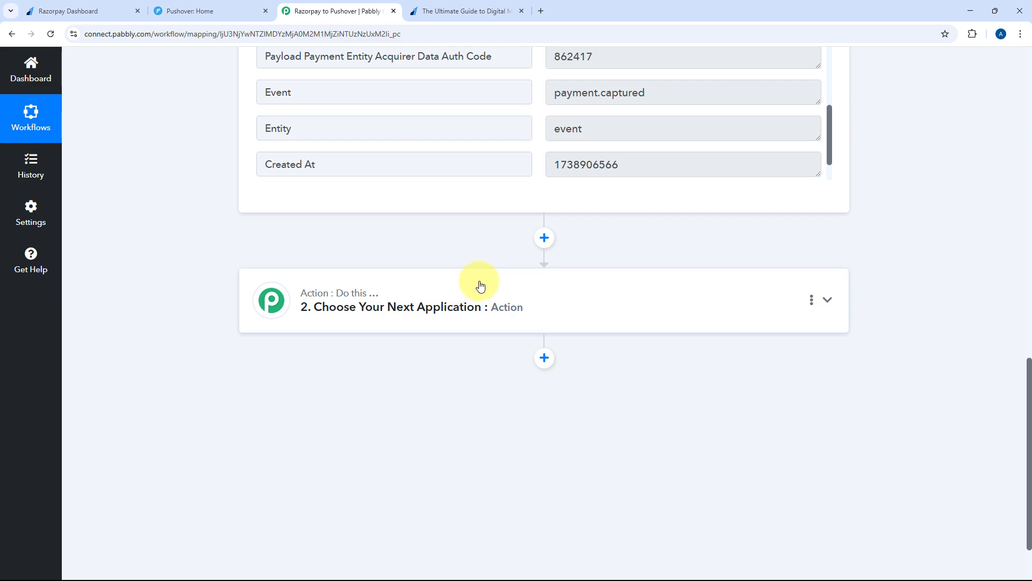
Search 'Num' and choose Number Formatter (Pabbly) as the step 2 app
left_click(480, 286)
left_click(316, 272)
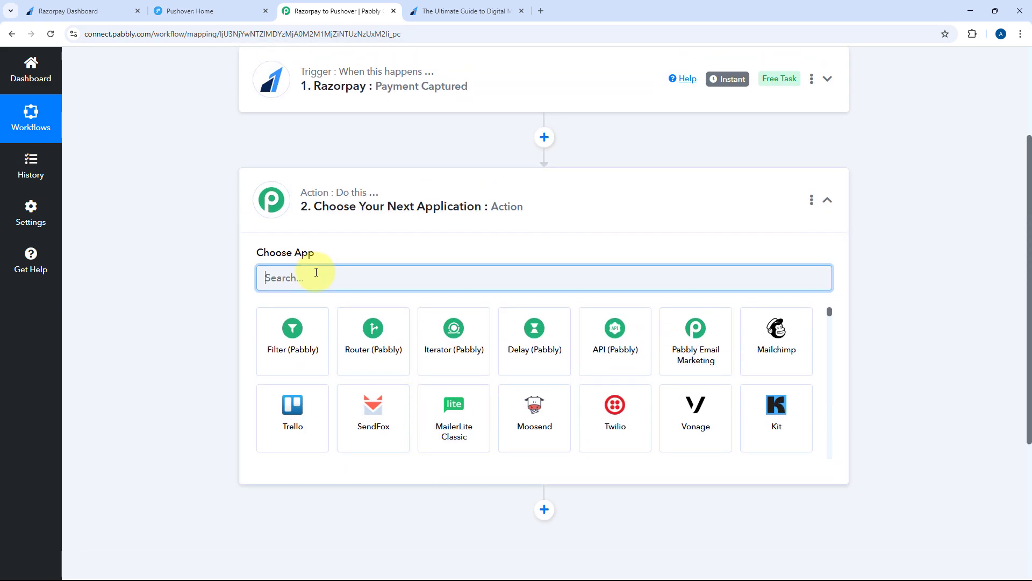
type("Nub")
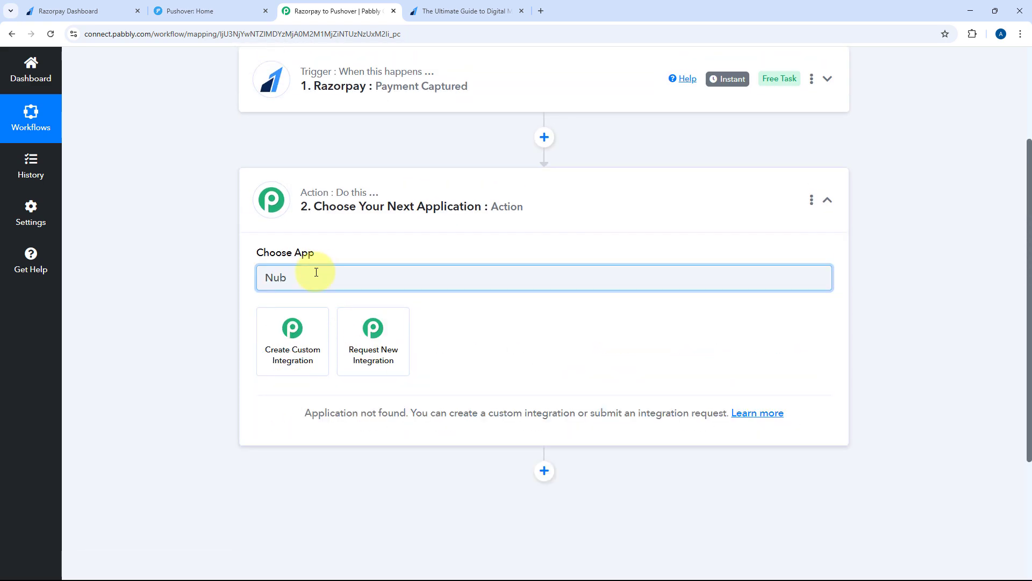
key("BackSpace")
type("m")
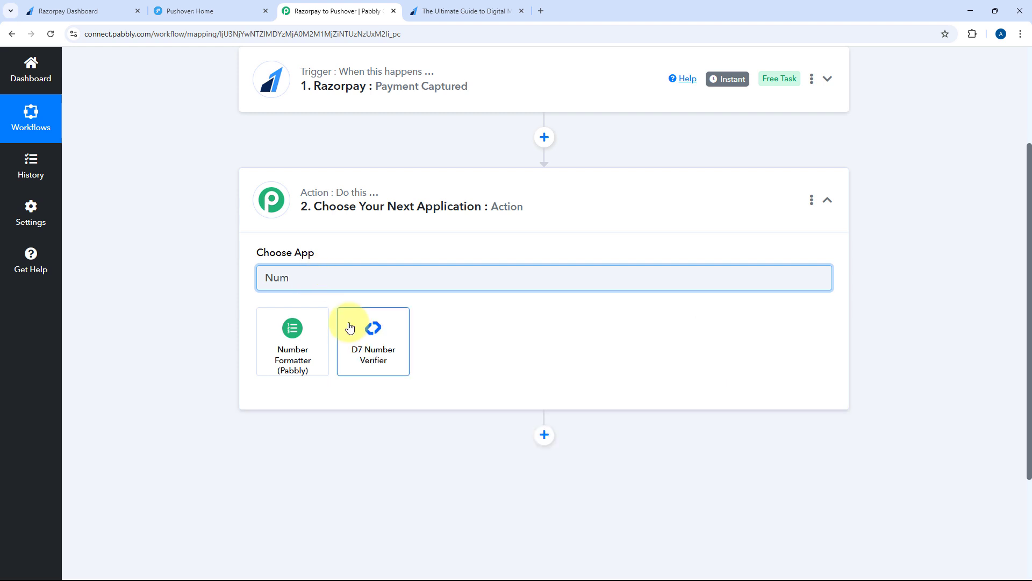
left_click(283, 338)
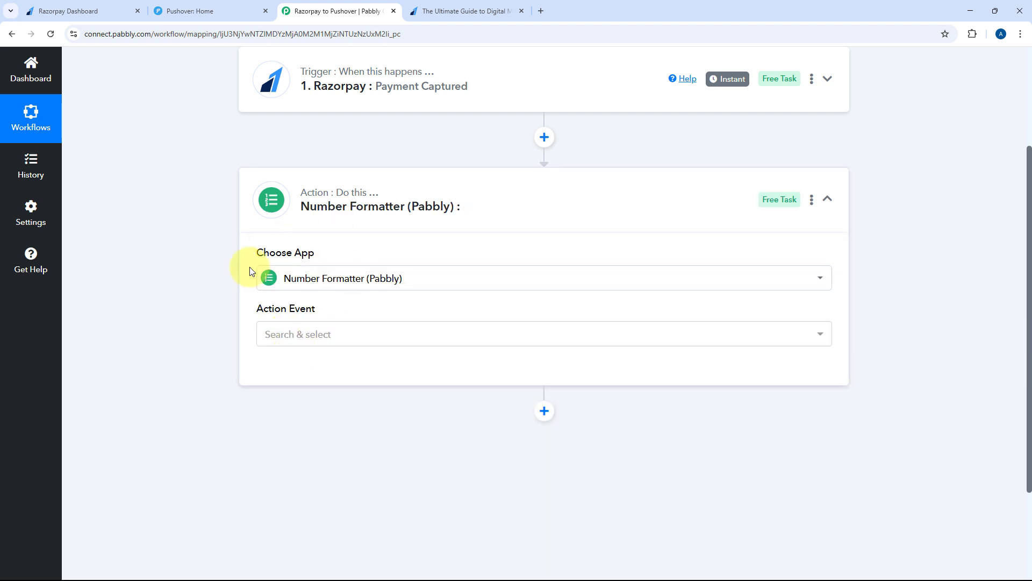
Set the action event to Perform Math Operation and connect the step
scroll(213, 273, "down", 1)
left_click(350, 284)
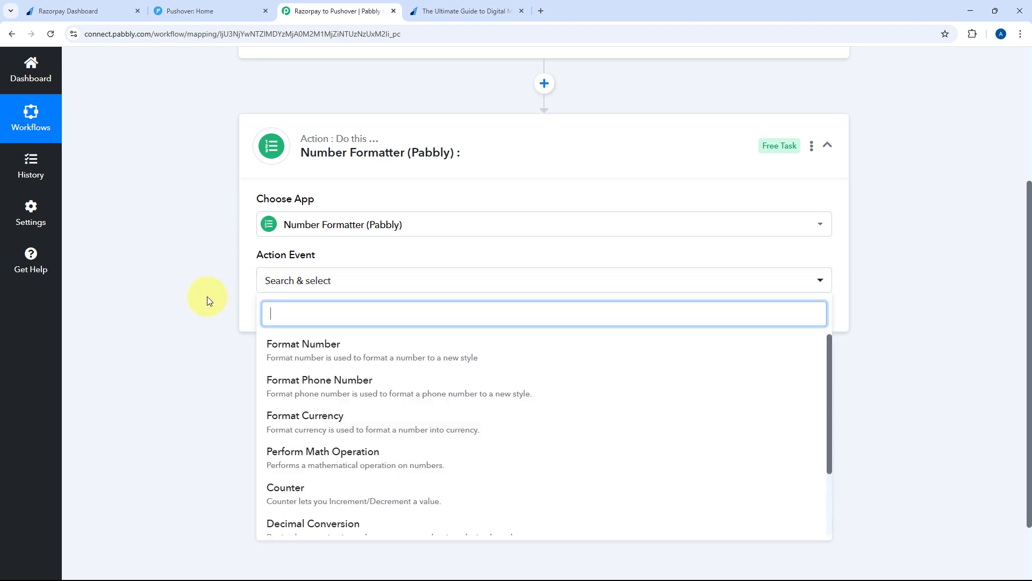
scroll(207, 296, "down", 2)
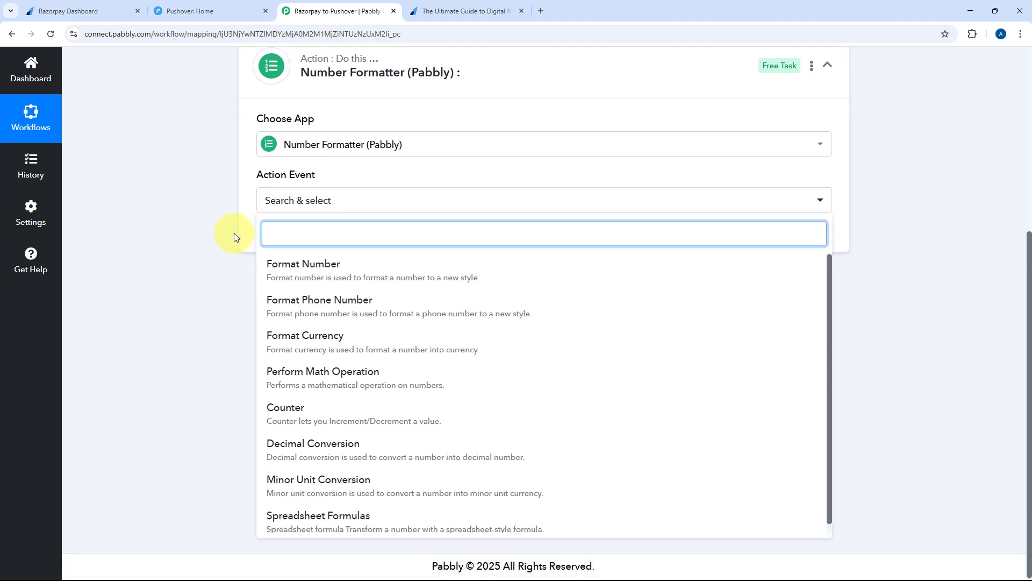
left_click(341, 373)
scroll(345, 373, "up", 1)
left_click(289, 291)
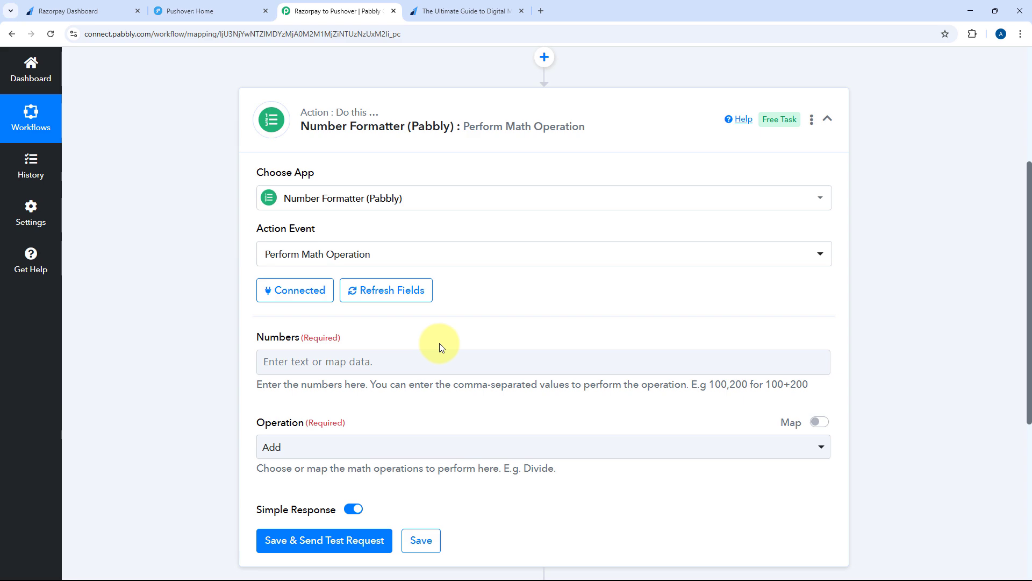
scroll(500, 341, "up", 4)
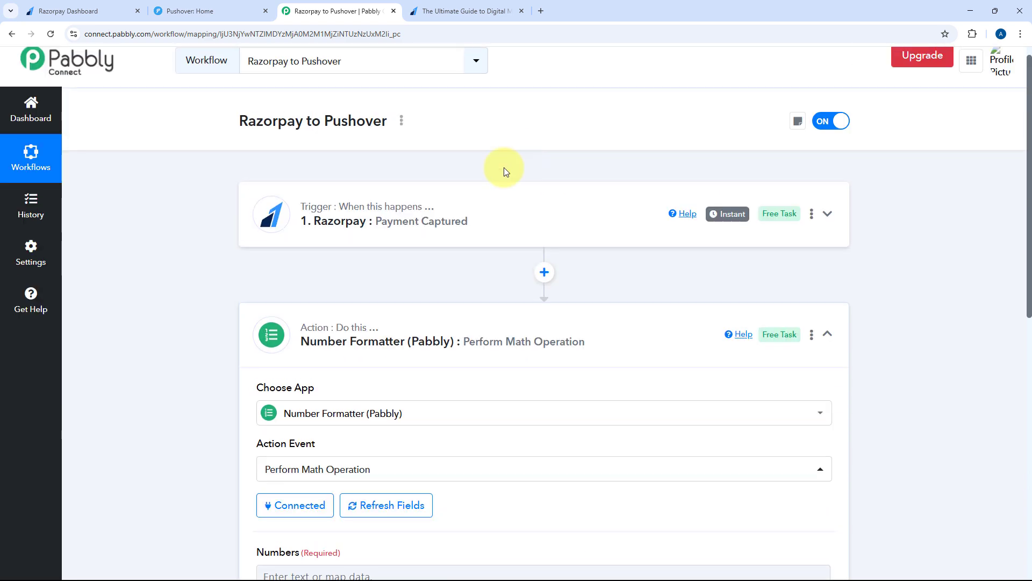
Re-check the captured payment amount 99900 in the Razorpay trigger's response
left_click(485, 222)
scroll(157, 308, "down", 10)
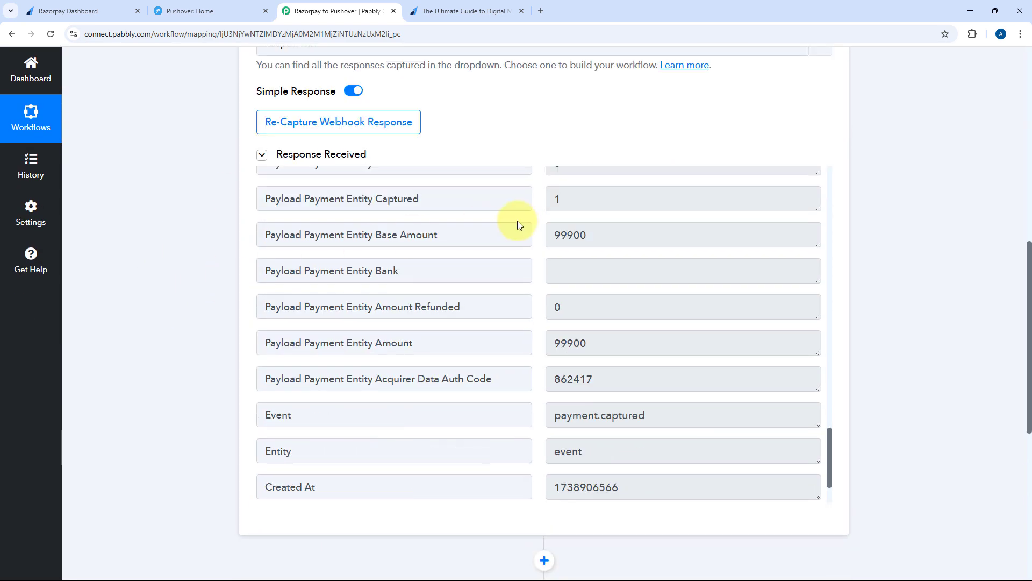
left_click(559, 342)
double_click(557, 343)
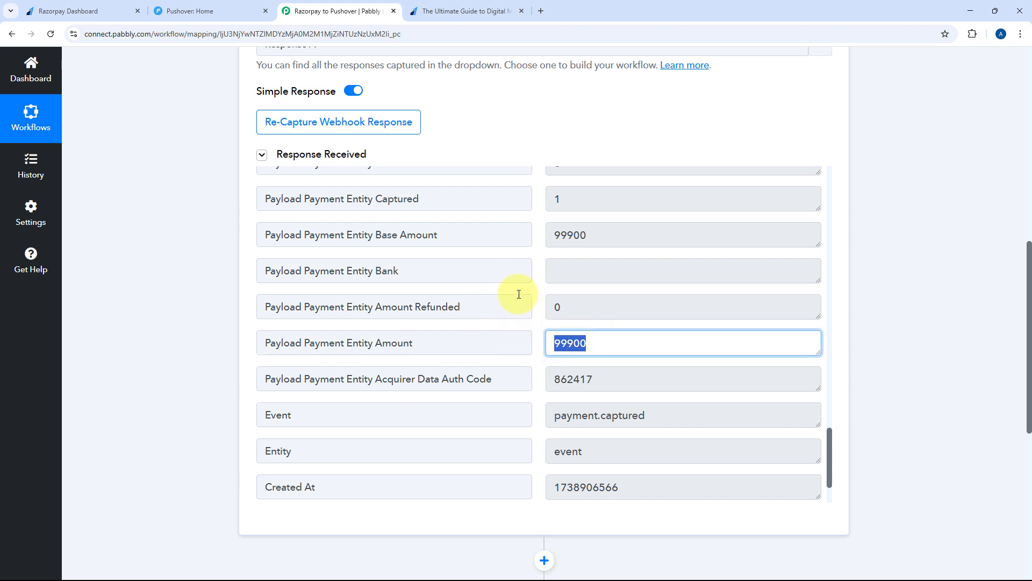
scroll(524, 293, "down", 2)
left_click(595, 264)
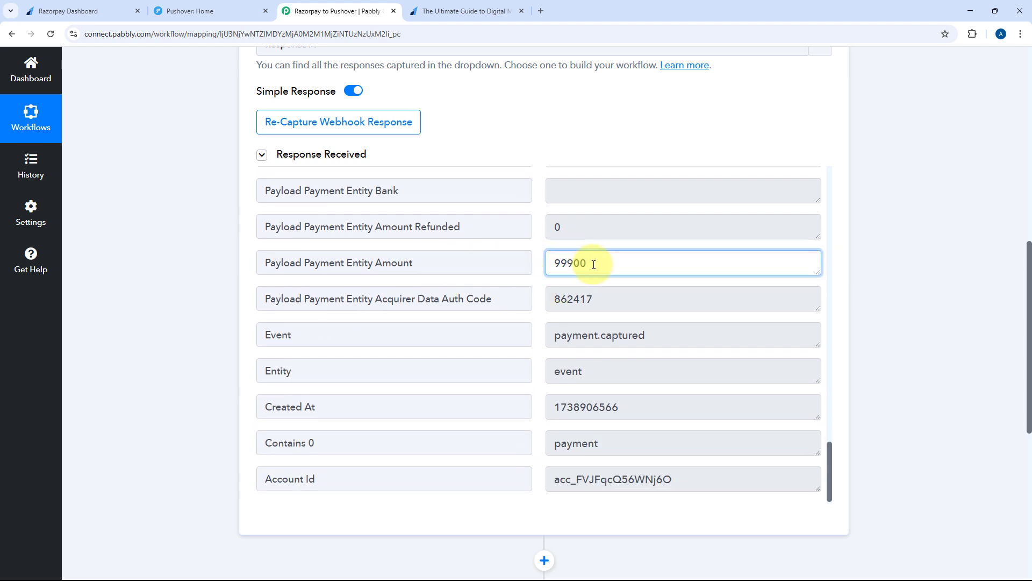
left_click_drag(597, 262, 539, 266)
left_click(540, 269)
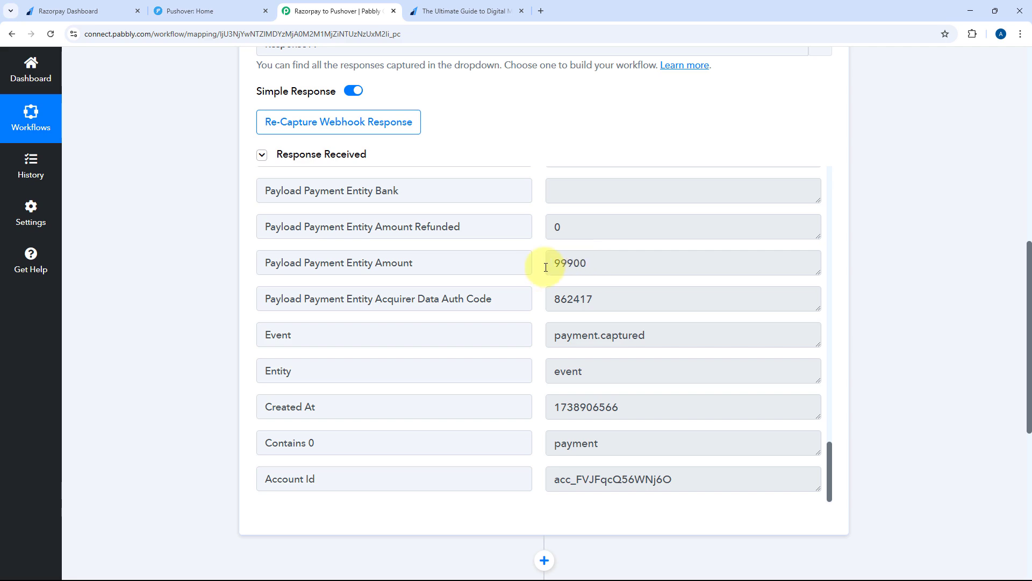
Expand the Number Formatter step to reach its Numbers and Operation fields
scroll(210, 285, "down", 2)
scroll(199, 288, "down", 2)
left_click(392, 398)
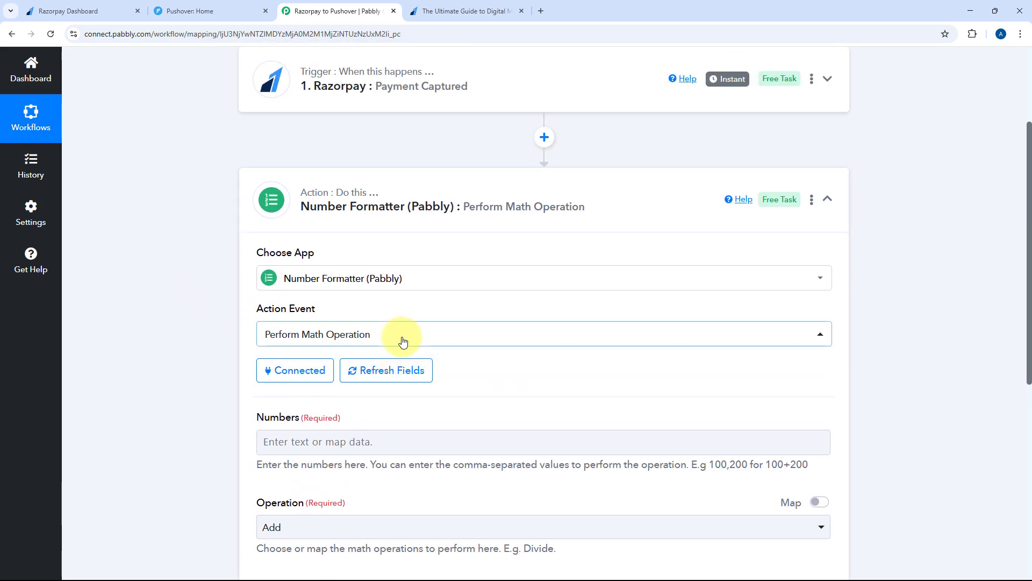
scroll(376, 288, "down", 3)
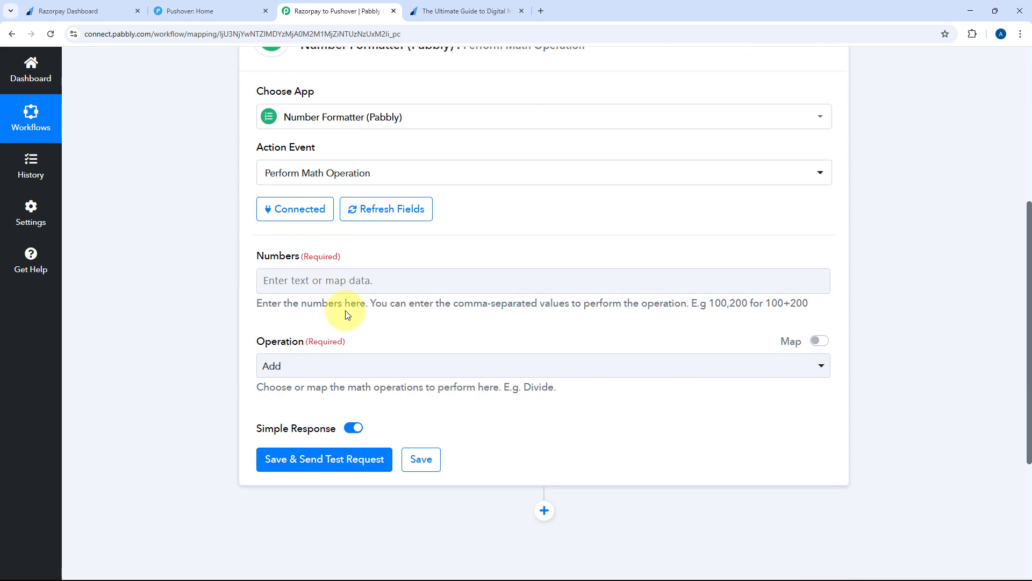
Map Payload Payment Entity Amount into the Numbers field alongside ',100'
left_click(295, 278)
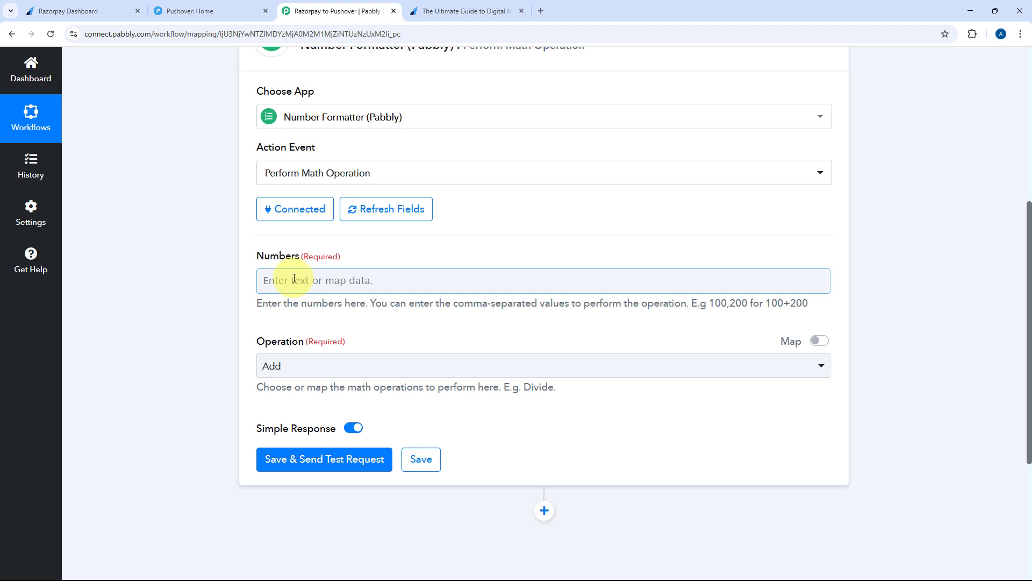
scroll(394, 256, "down", 2)
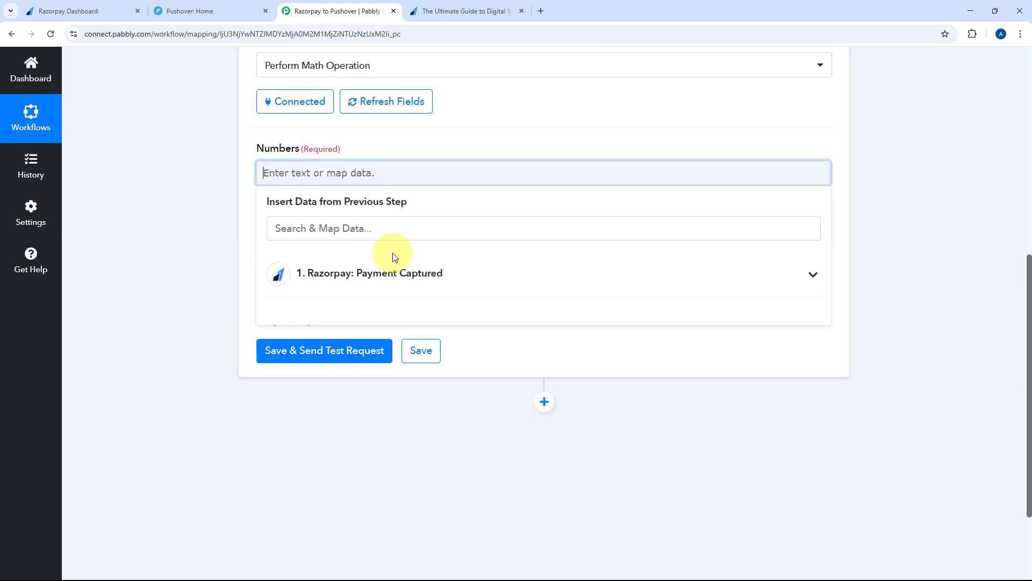
left_click(410, 272)
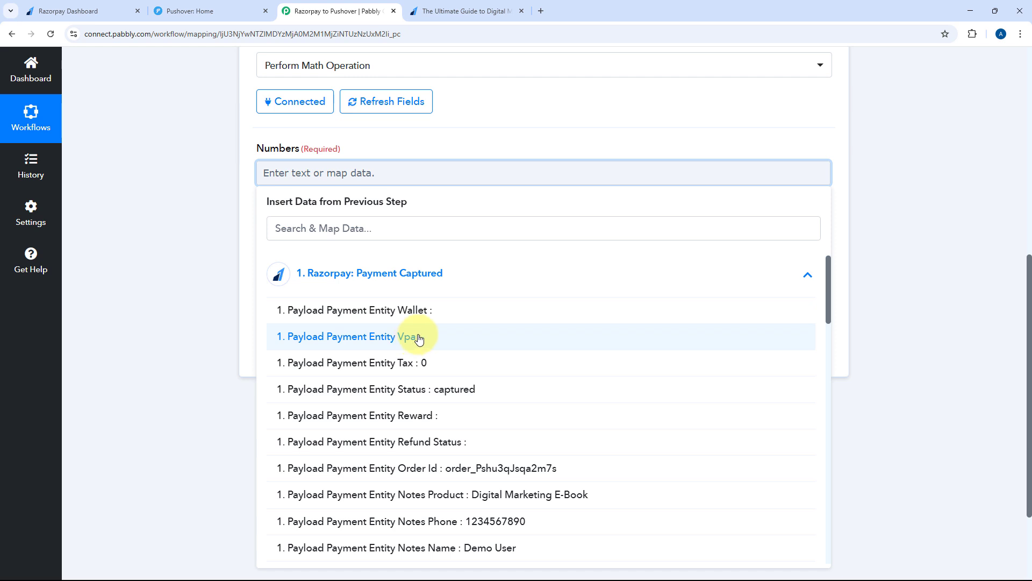
scroll(415, 339, "down", 6)
scroll(436, 323, "down", 8)
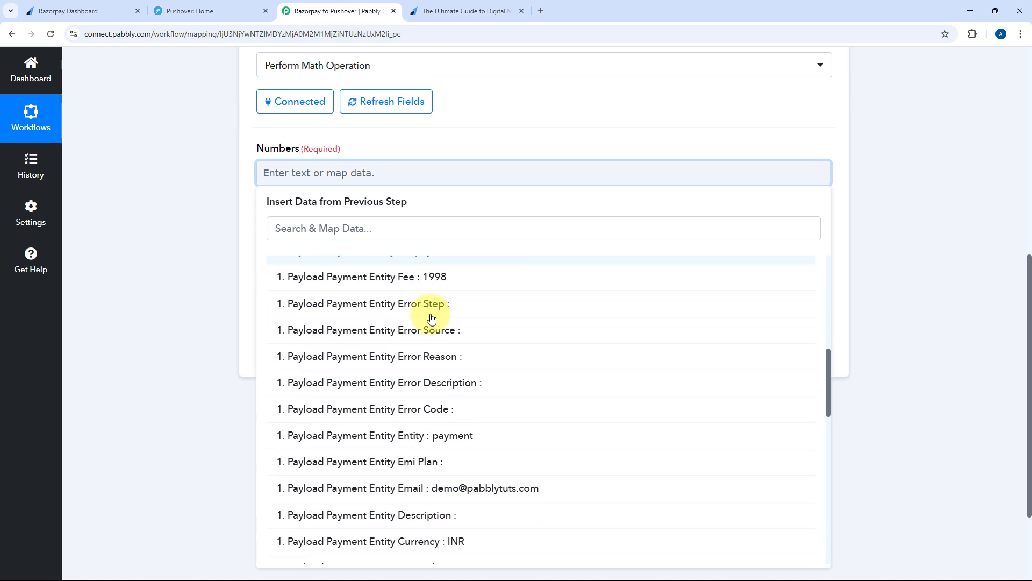
scroll(431, 318, "down", 5)
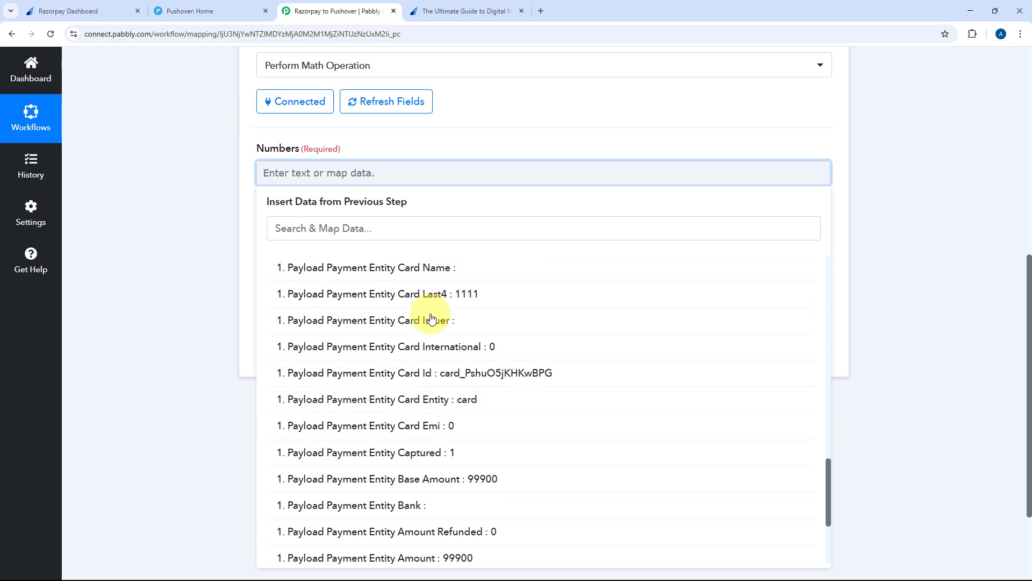
left_click(433, 395)
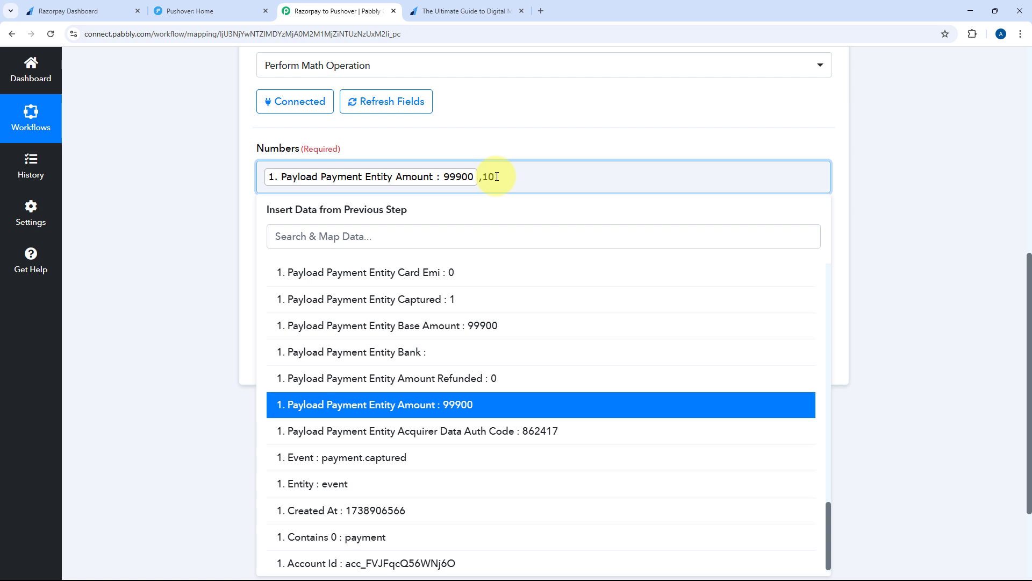
left_click(495, 134)
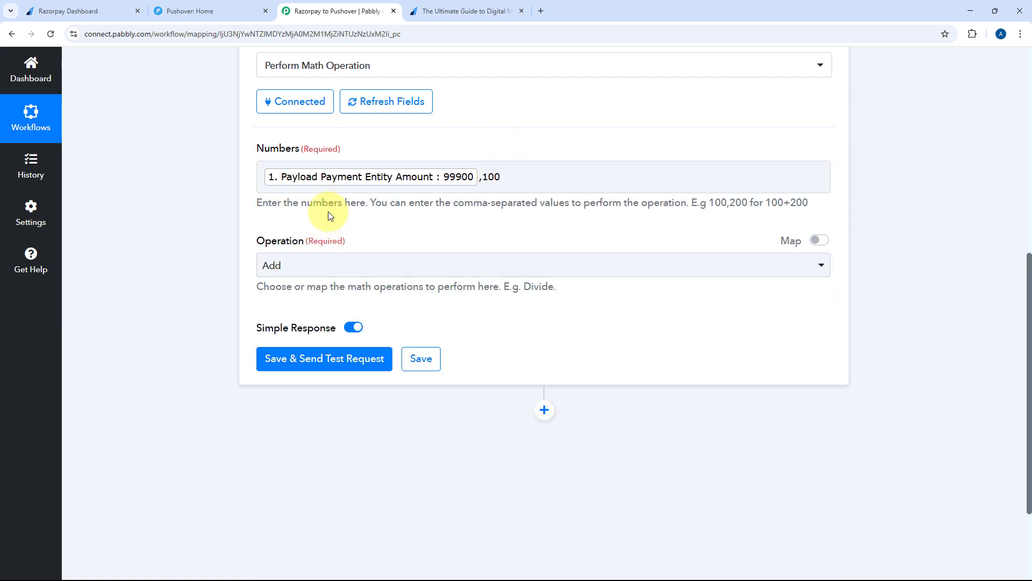
Set the operation to Divide, save and test, confirming a Result of 999
left_click(344, 266)
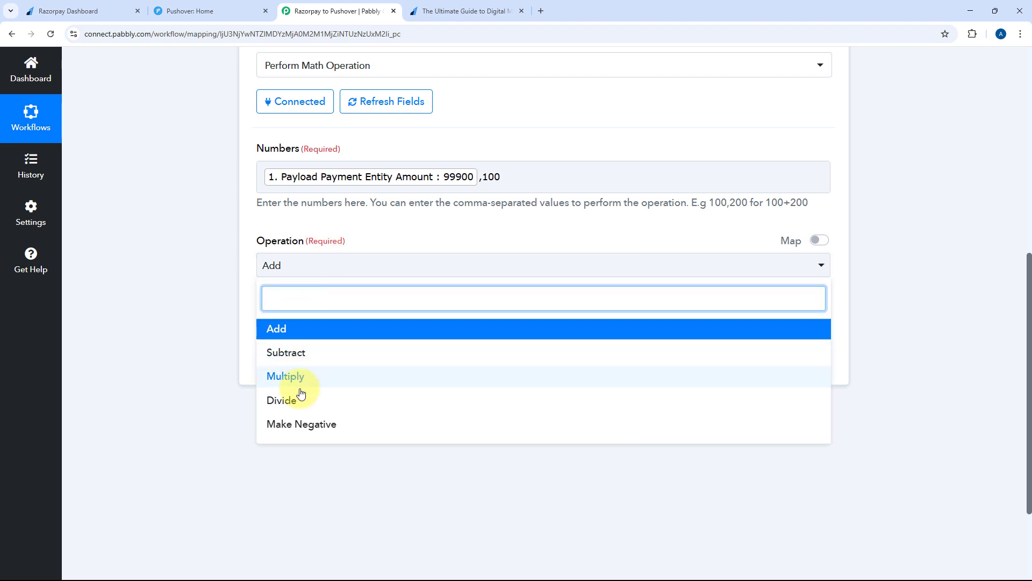
left_click(301, 406)
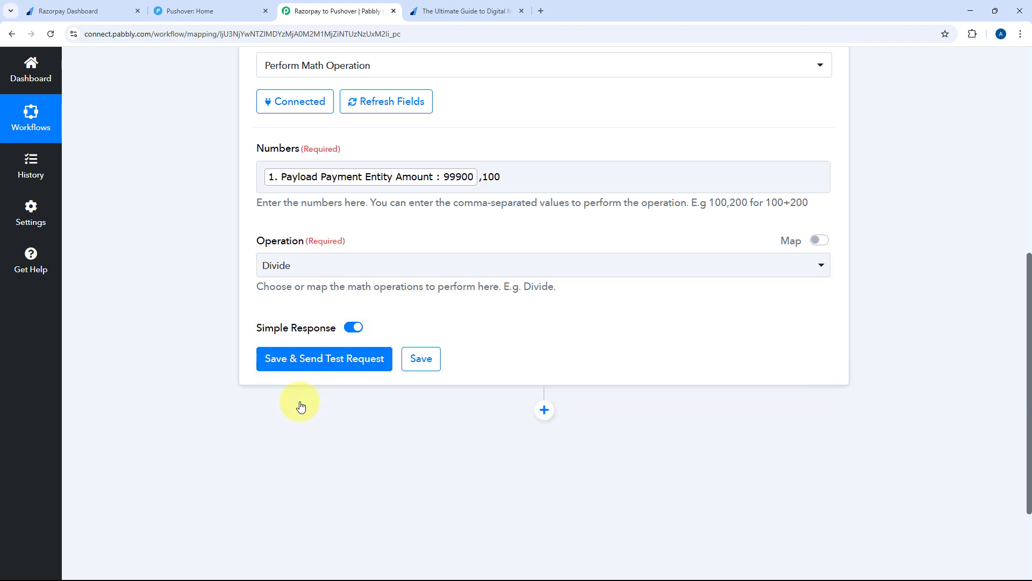
left_click(322, 360)
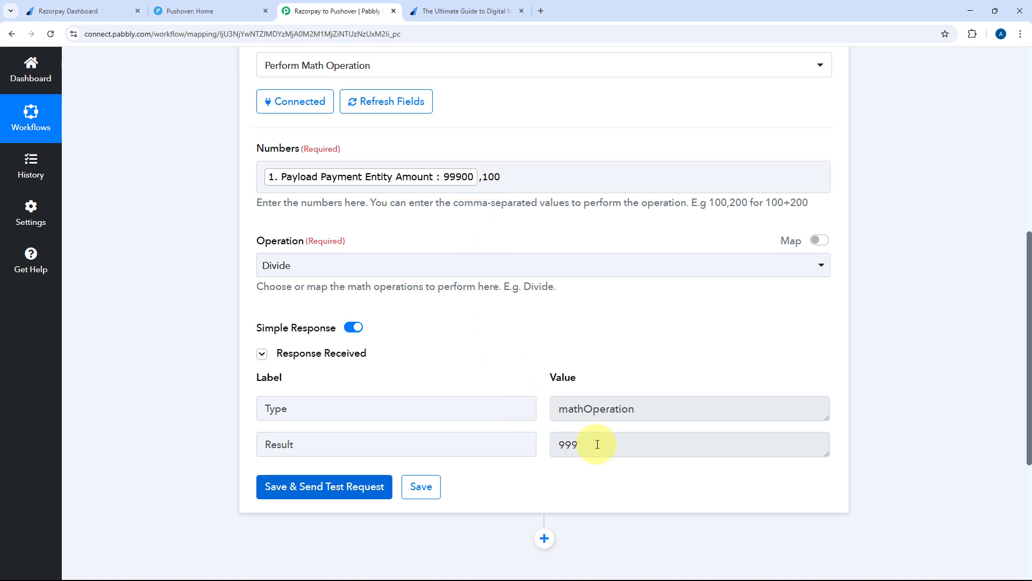
left_click_drag(597, 444, 552, 449)
left_click(543, 394)
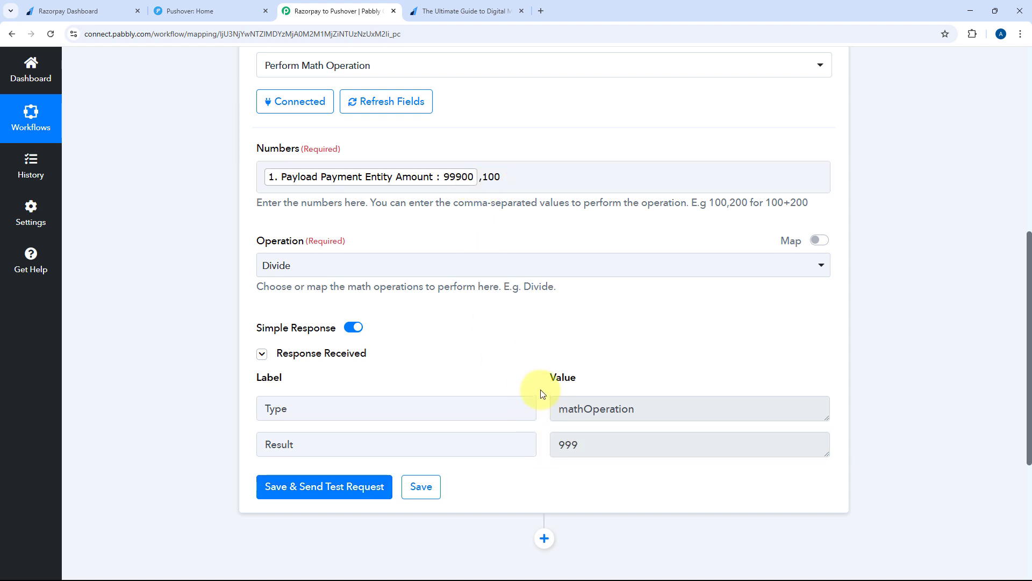
left_click_drag(578, 449, 546, 403)
left_click(545, 406)
scroll(531, 325, "up", 4)
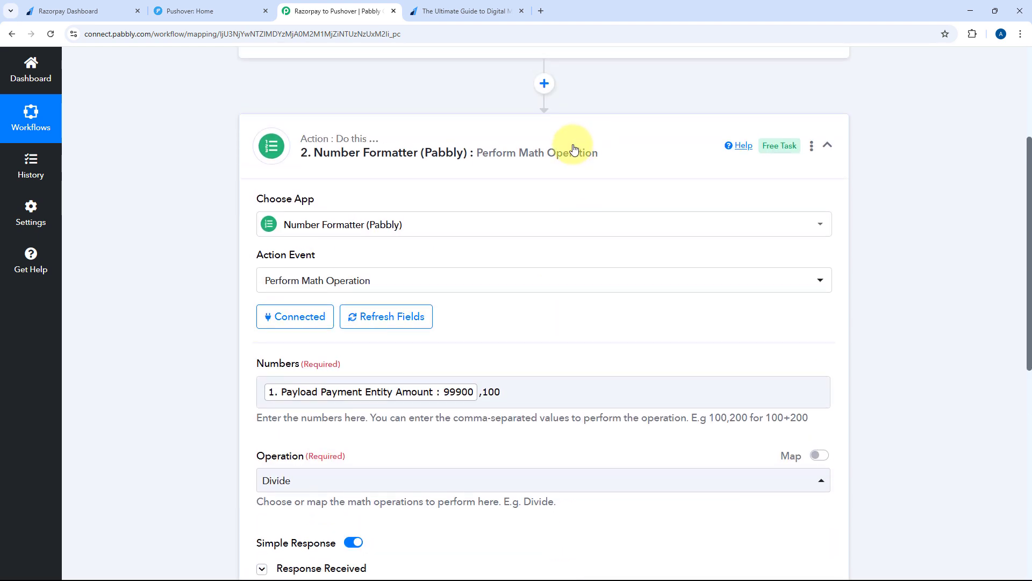
Collapse the Number Formatter, add a Pushover 'Push Notification' step below it, and hit Connect
left_click(573, 149)
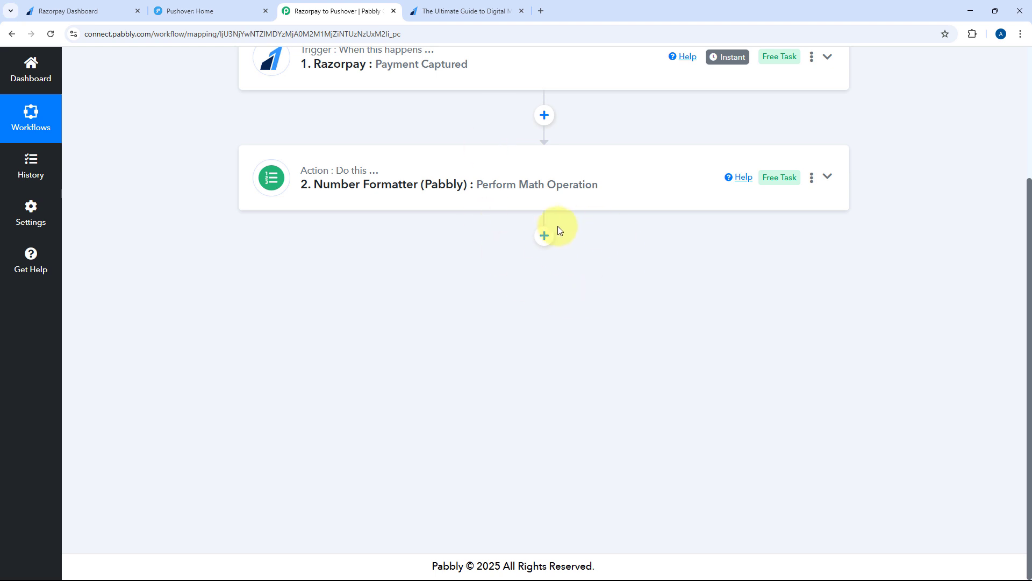
left_click(546, 236)
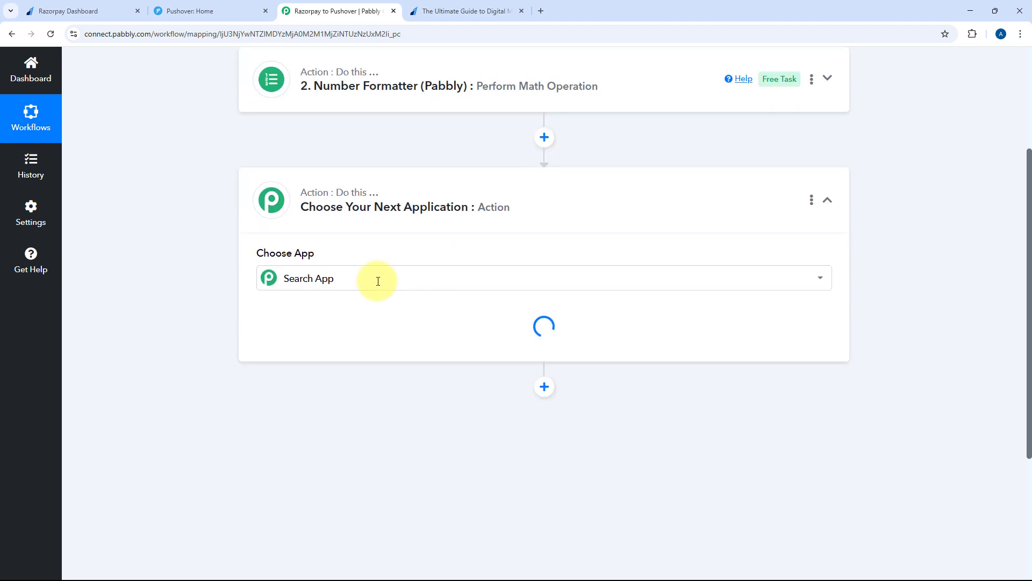
left_click(366, 280)
type("Push")
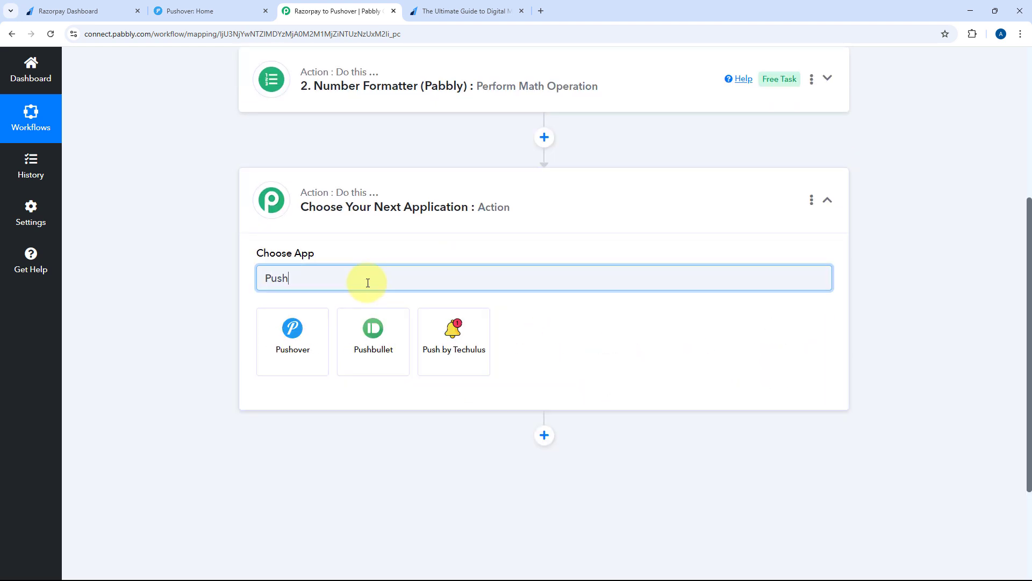
left_click(304, 329)
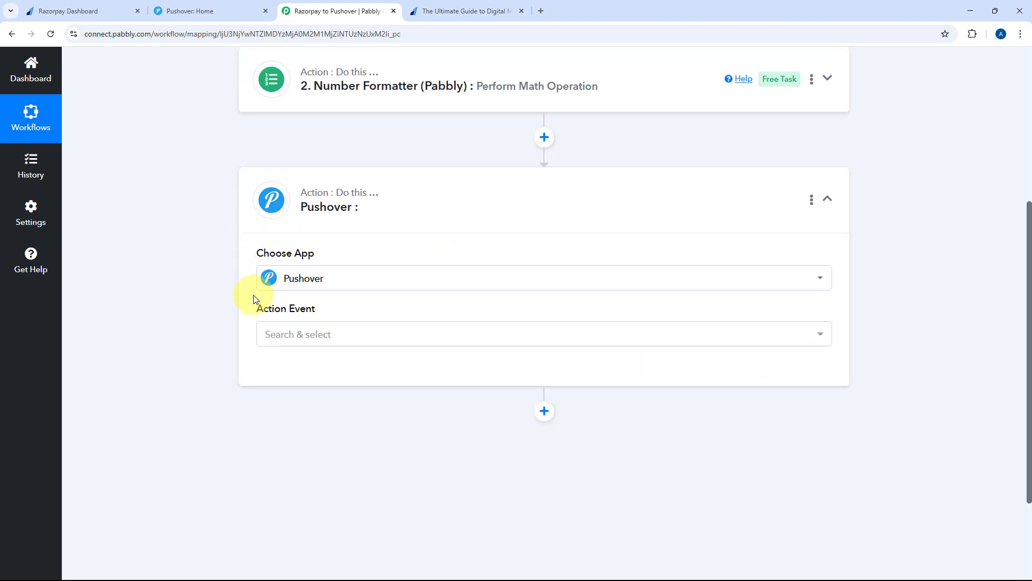
scroll(380, 293, "down", 2)
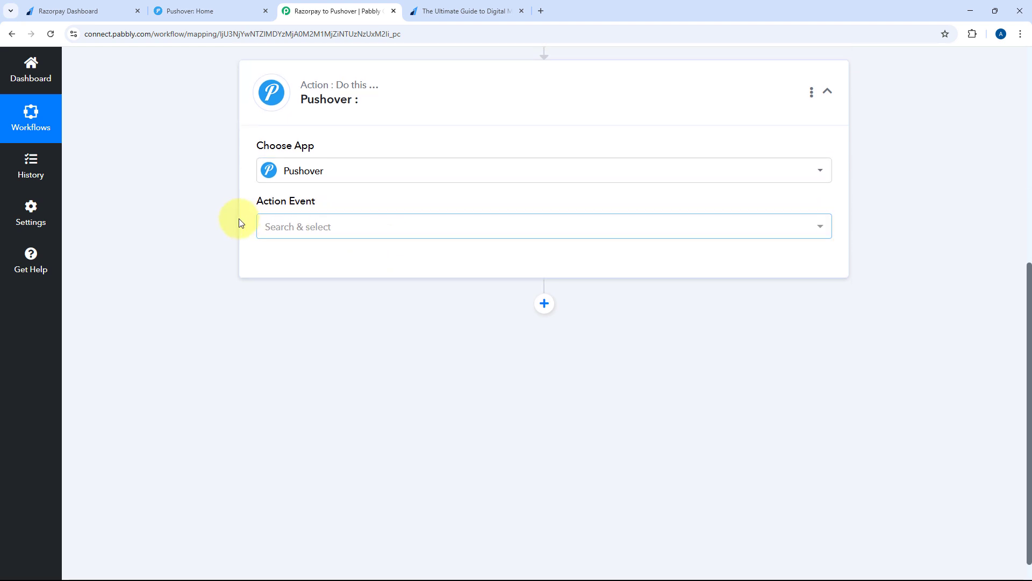
left_click(360, 226)
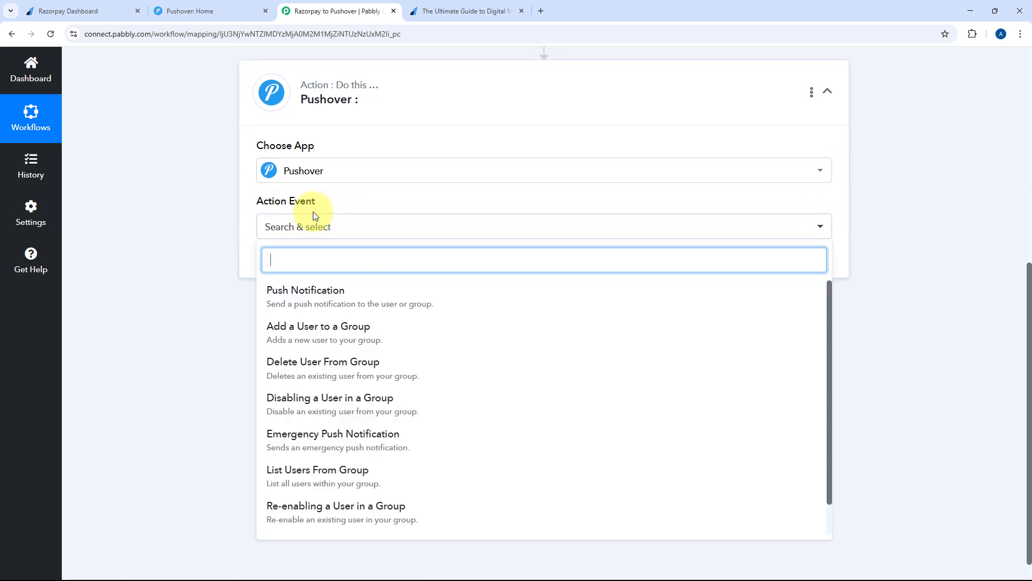
left_click(325, 299)
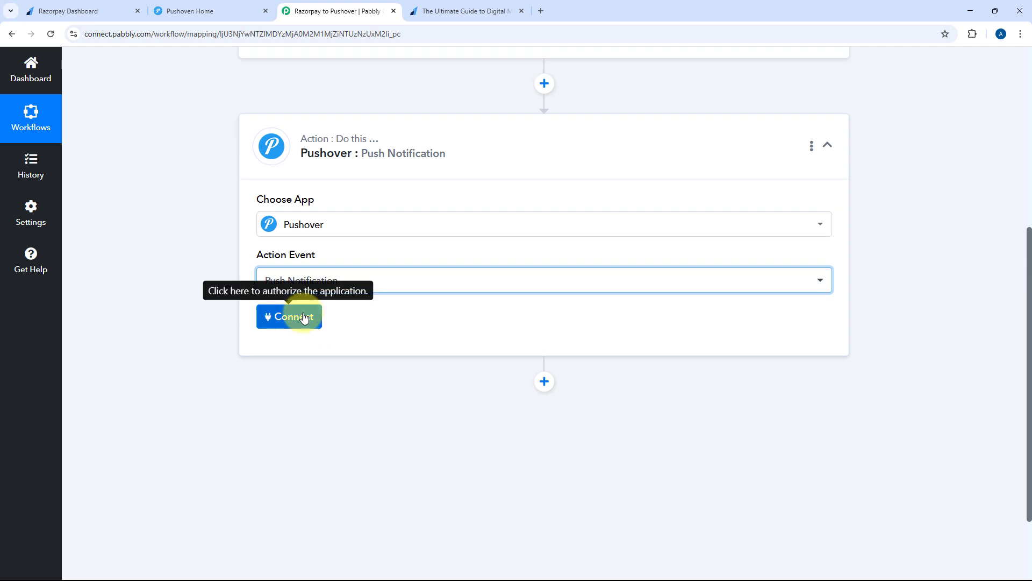
left_click(295, 317)
Choose Add New Connection and follow the 'Application / API Token' link to Pushover
left_click(477, 177)
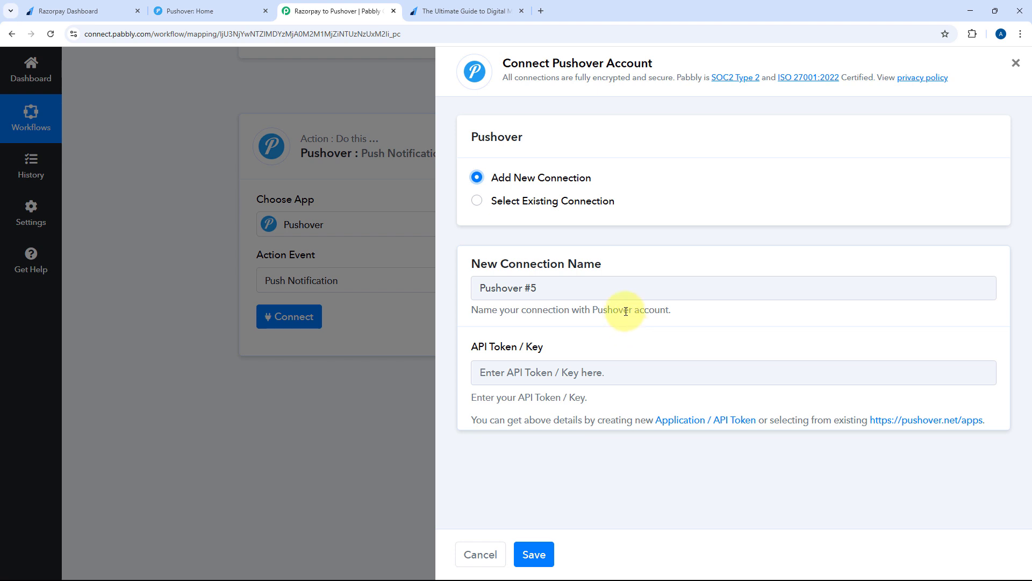
left_click(695, 422)
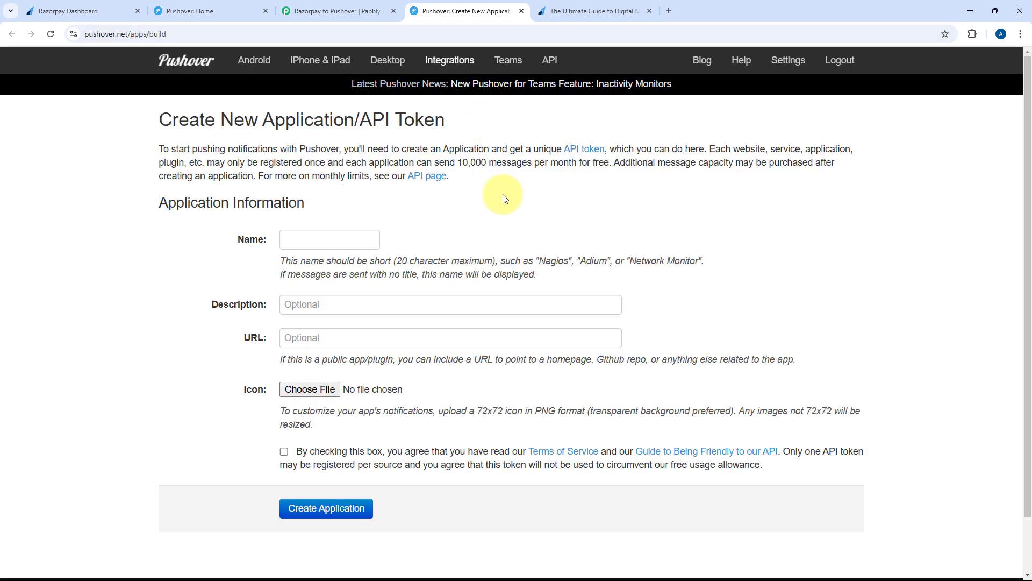
Create the Pushover application 'Razorpay', accepting the terms, and copy its API token
left_click(323, 243)
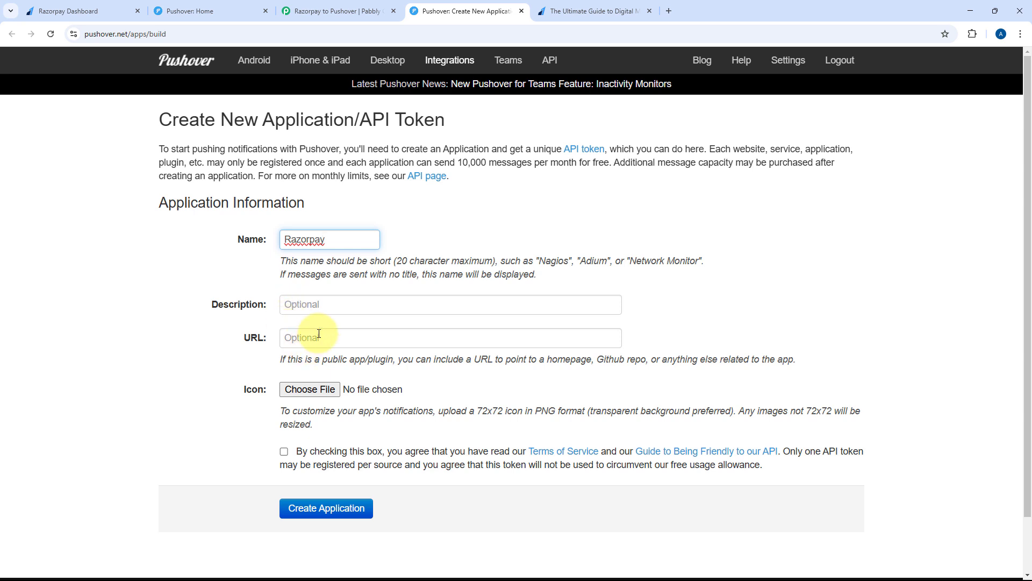
left_click(285, 452)
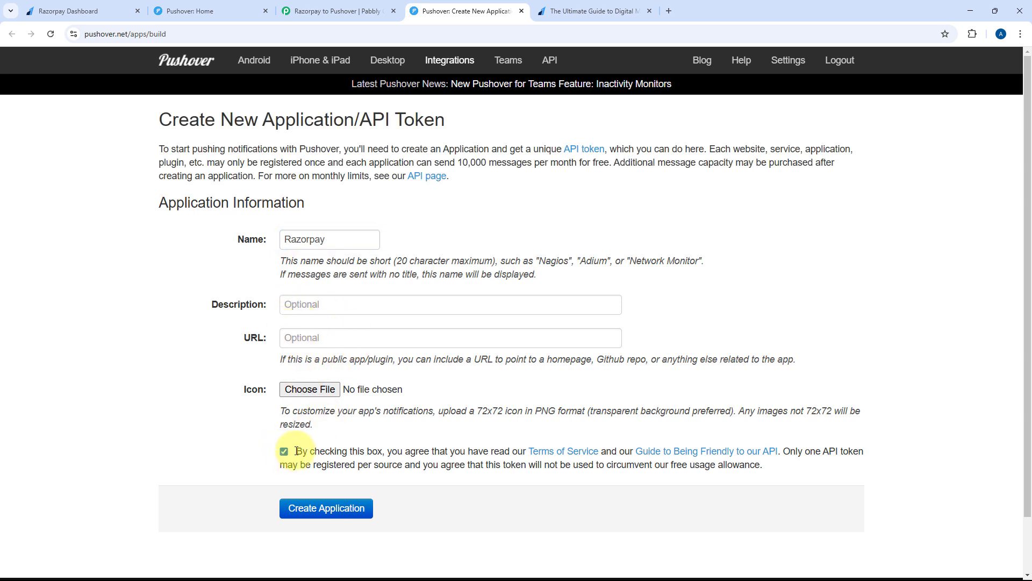
left_click(333, 515)
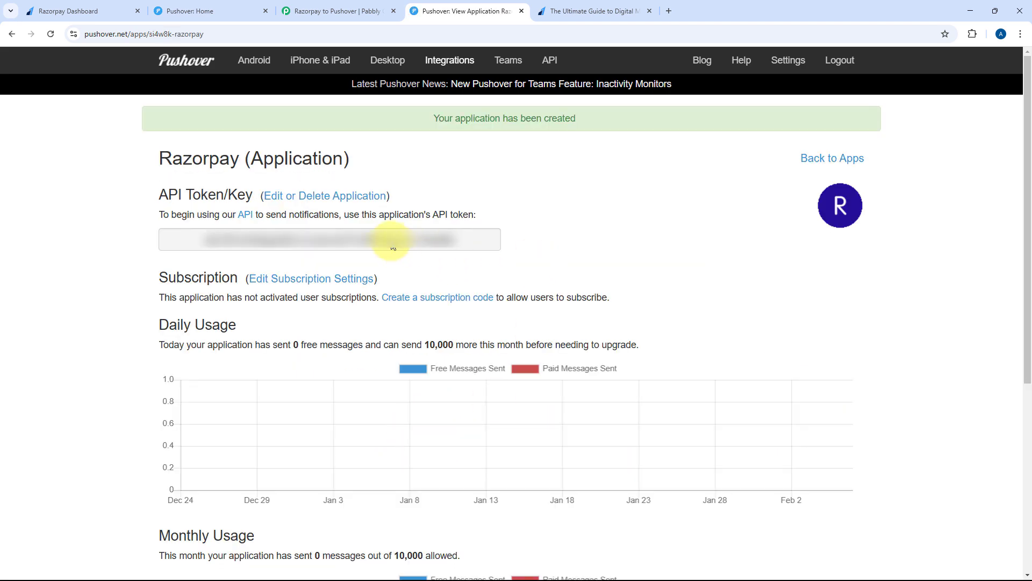
left_click(297, 239)
right_click(299, 245)
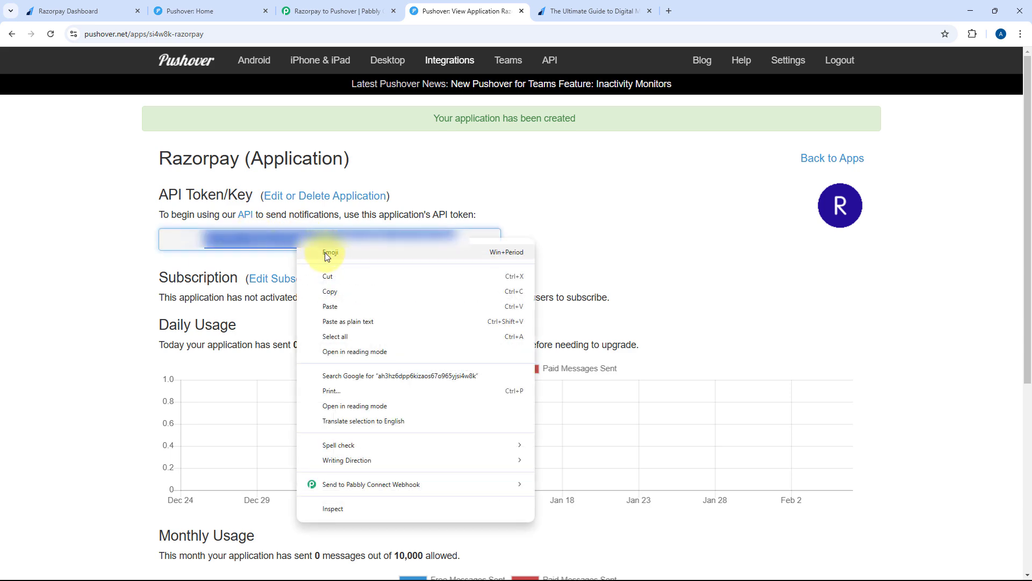
left_click(340, 296)
left_click(456, 243)
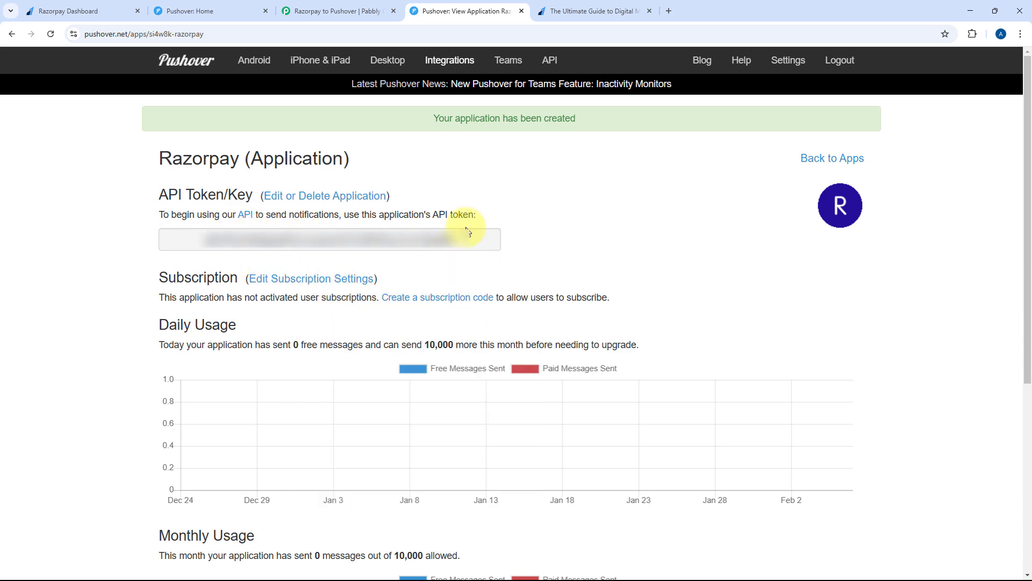
left_click(345, 10)
Paste the copied token into API Token / Key and save the Pushover connection
left_click(486, 369)
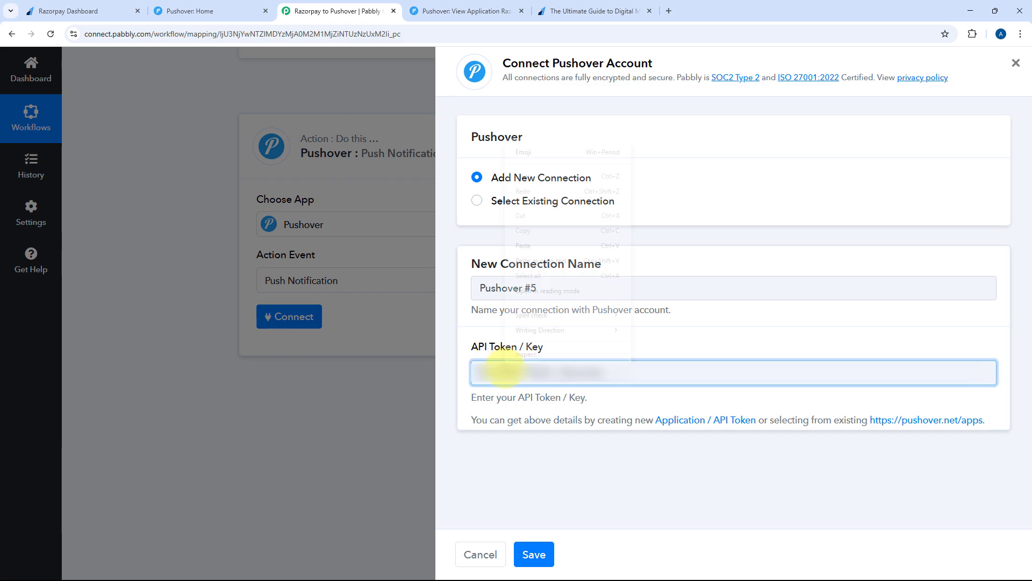
right_click(509, 372)
left_click(521, 242)
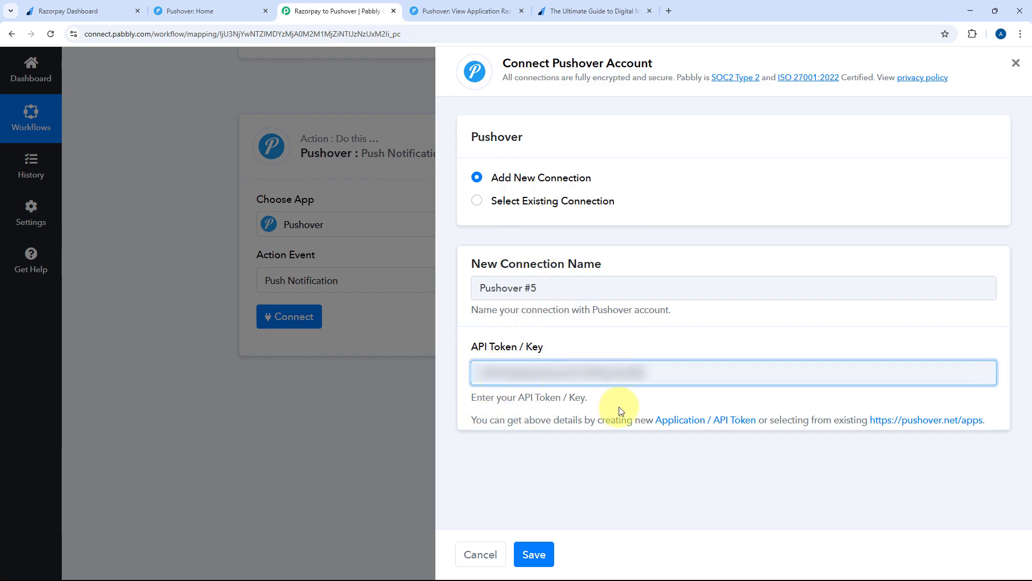
left_click(546, 561)
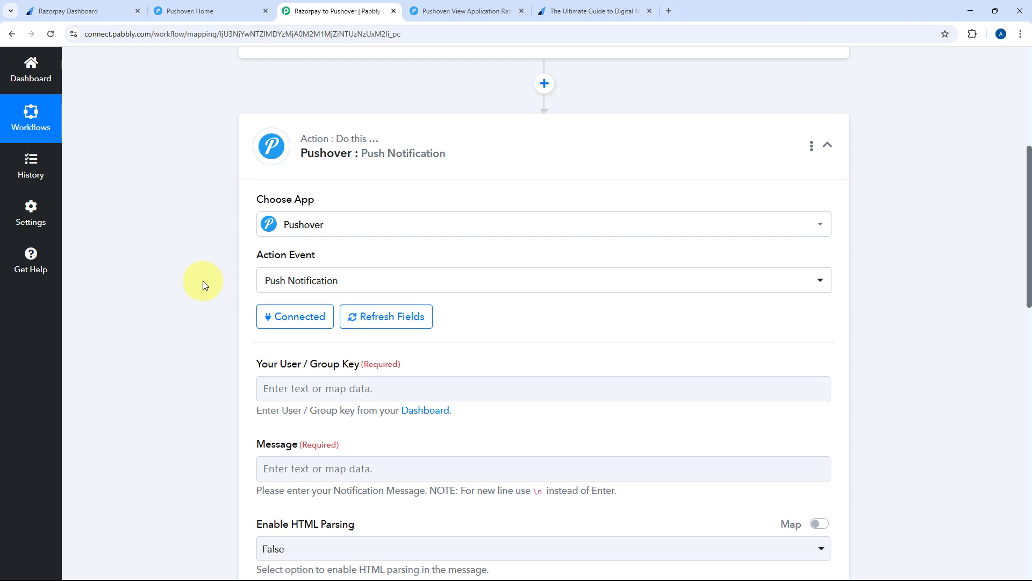
scroll(202, 281, "down", 3)
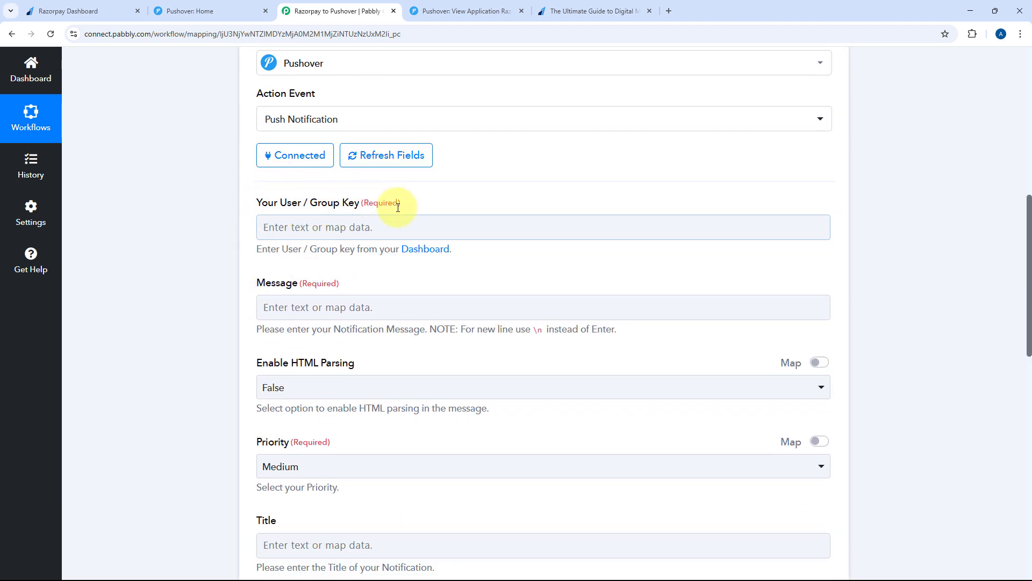
Copy the user key shown under Your User Key on the Pushover home page
left_click(225, 6)
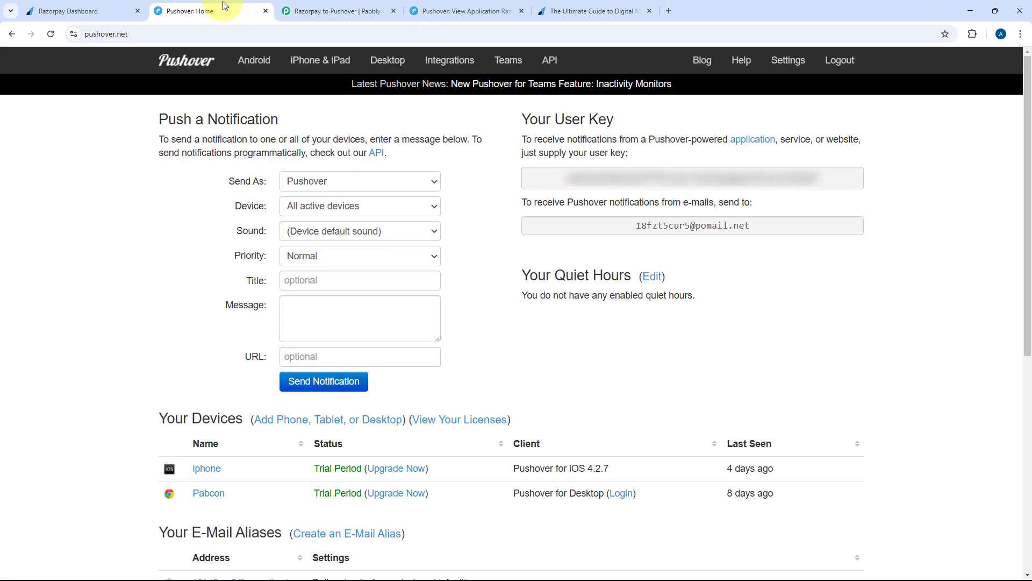
scroll(179, 274, "down", 5)
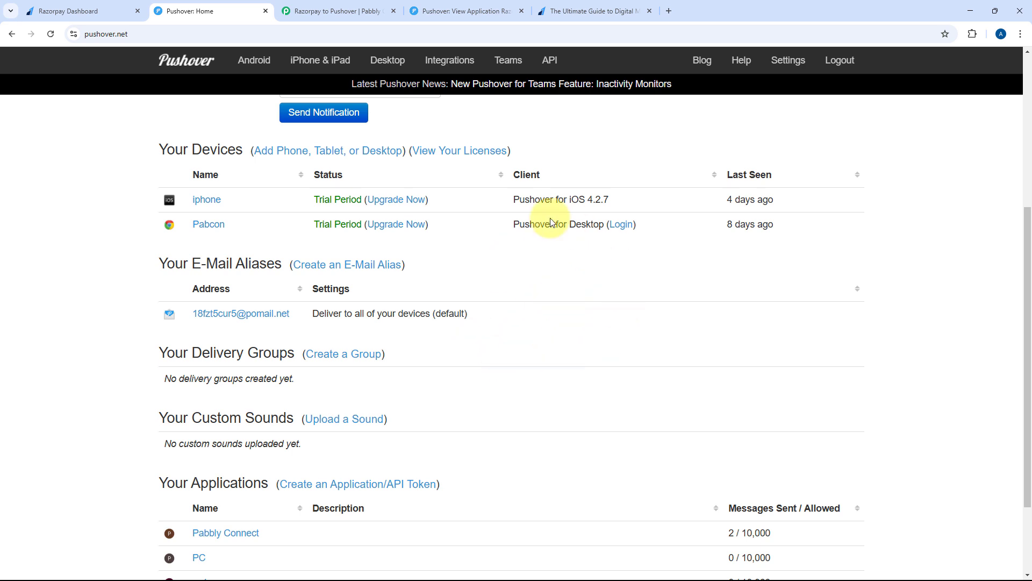
scroll(618, 215, "up", 5)
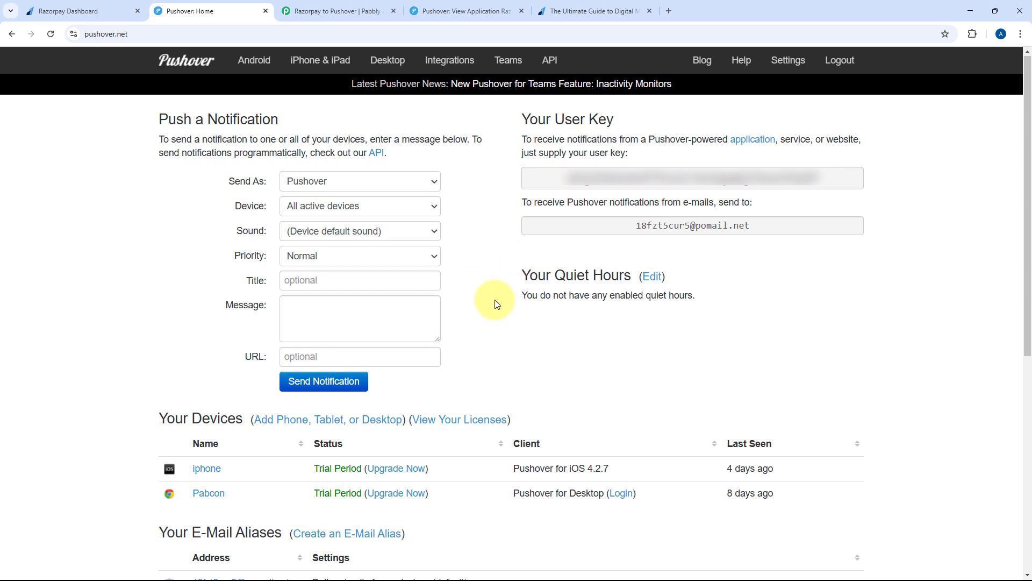
scroll(510, 344, "down", 1)
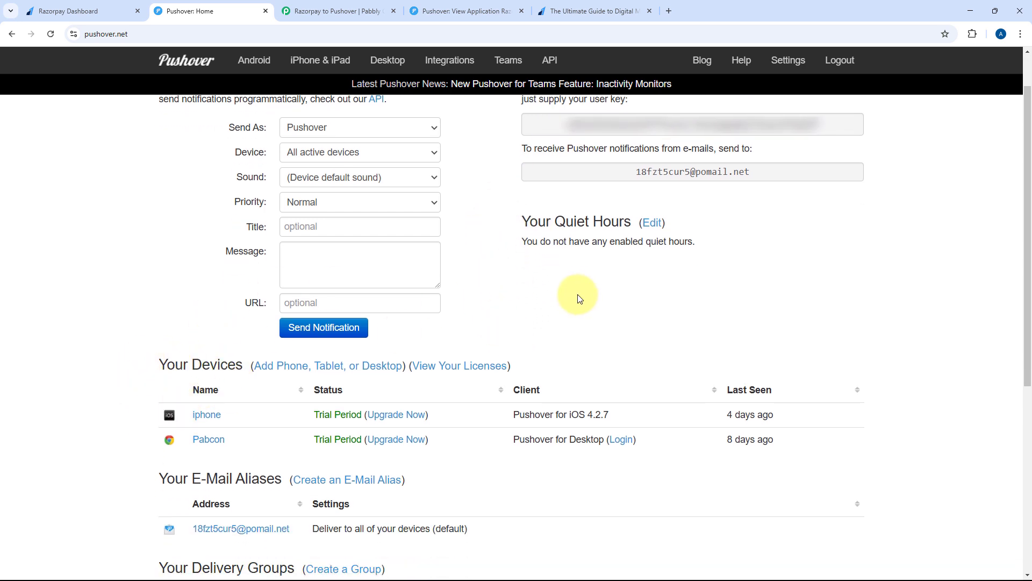
scroll(635, 232, "up", 1)
double_click(691, 175)
right_click(676, 178)
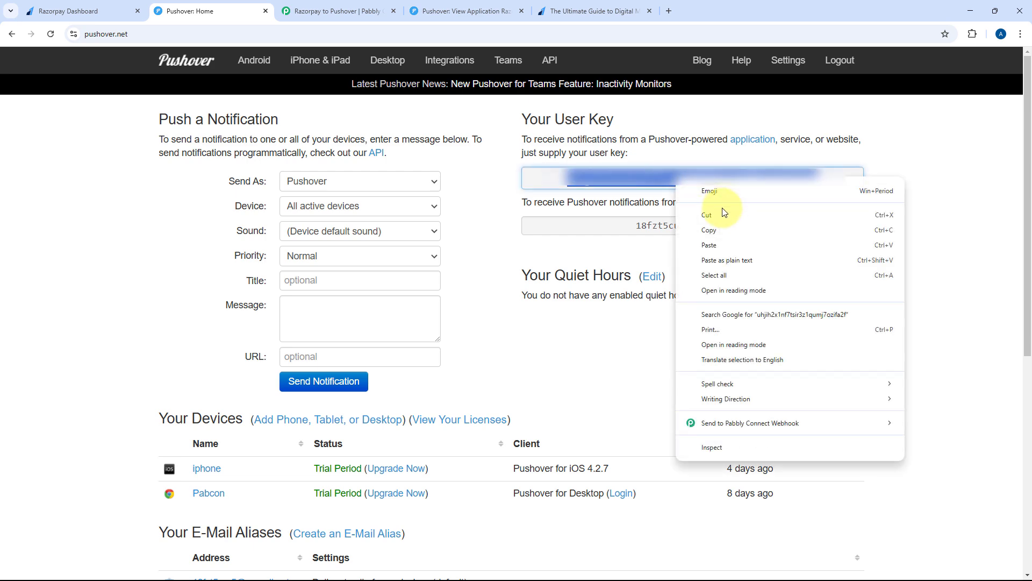
left_click(709, 230)
left_click(339, 11)
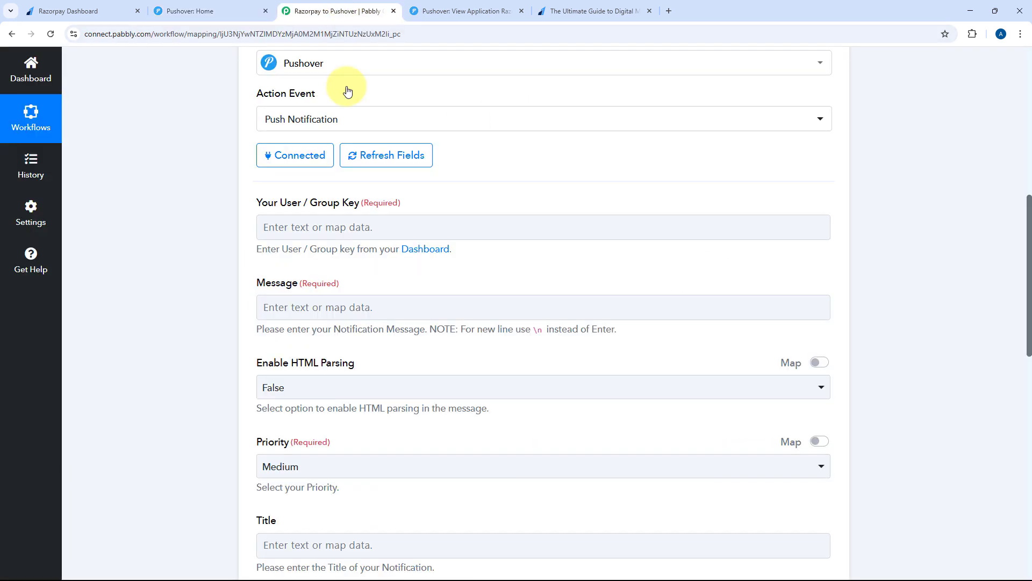
Paste the copied Pushover user key into the User / Group Key field
right_click(293, 223)
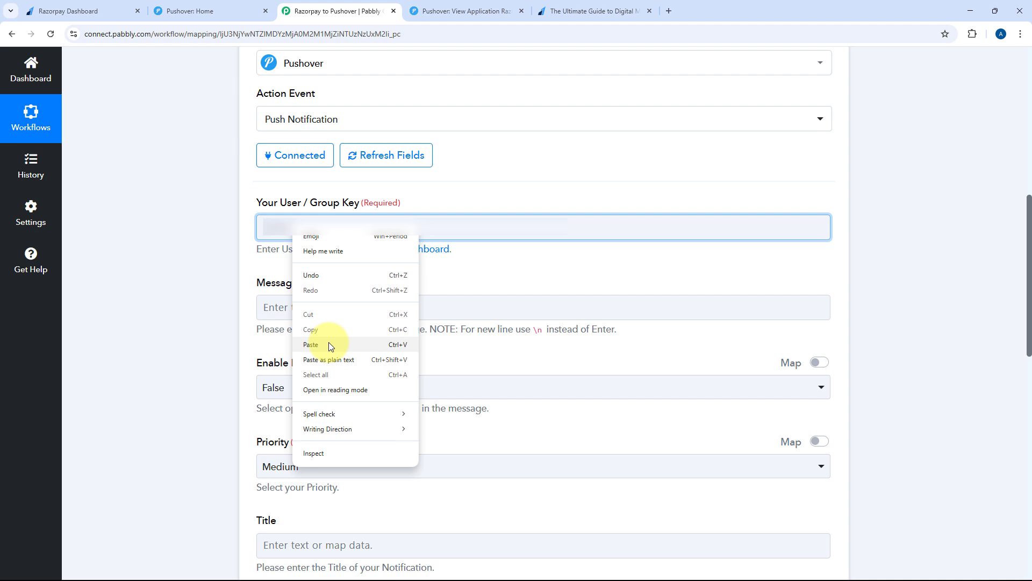
left_click(330, 345)
double_click(411, 224)
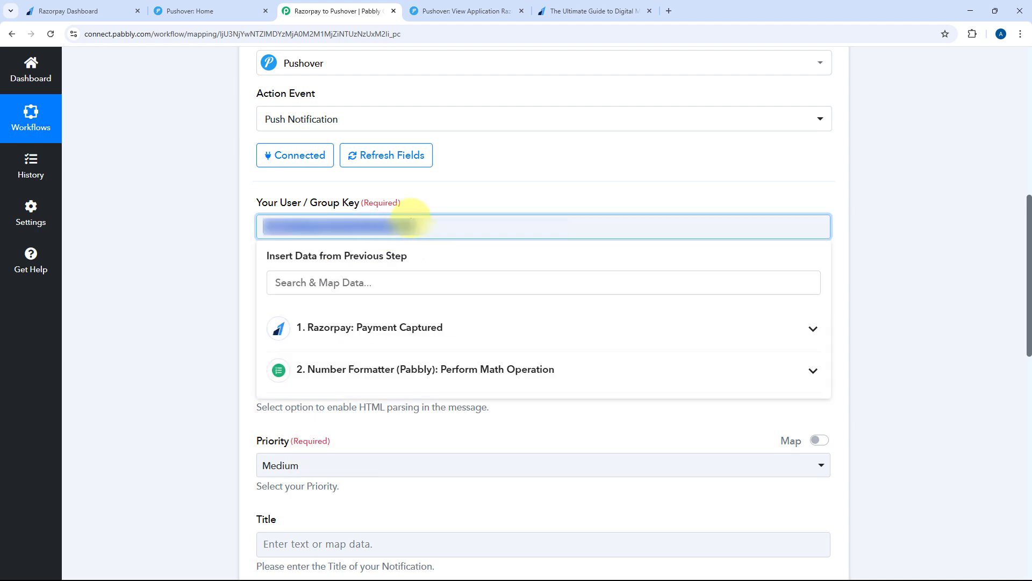
left_click(446, 198)
left_click(426, 228)
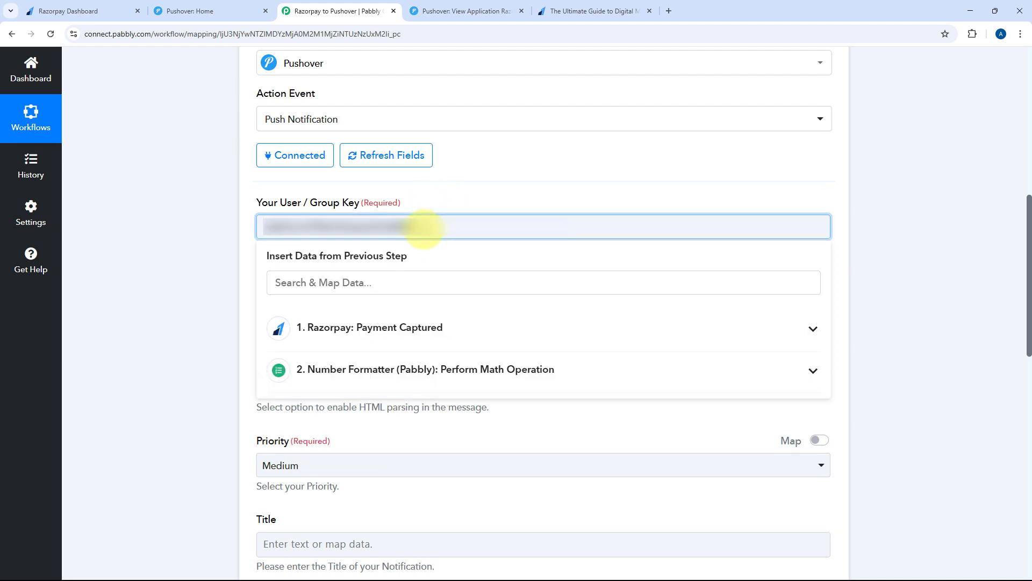
left_click(250, 254)
left_click(293, 302)
key("alt+Tab")
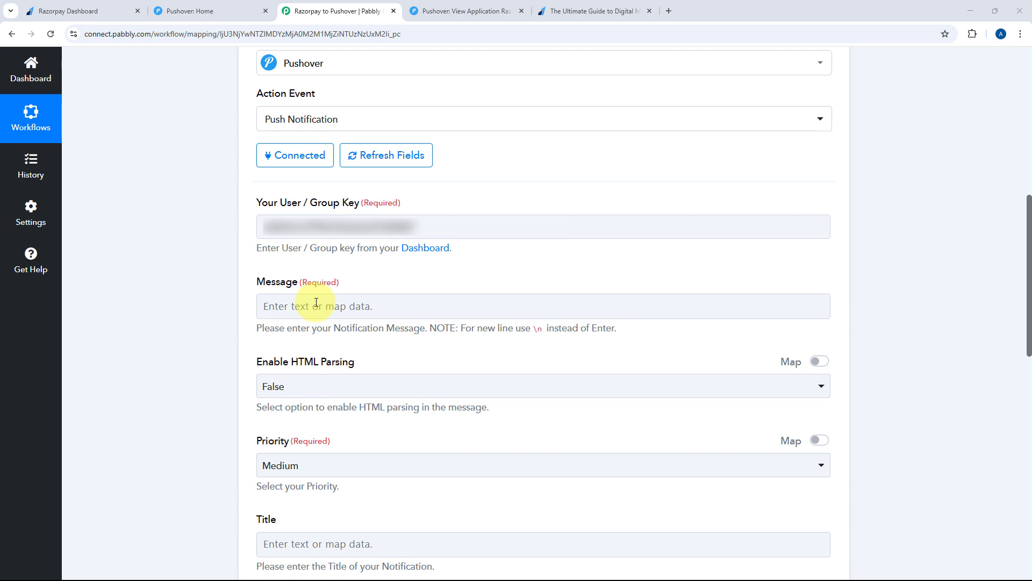
Type 'Hello,', the new Razorpay payment line, the Name, Email, Mobile Number, Product and Amount labels, and Thank You
left_click(318, 304)
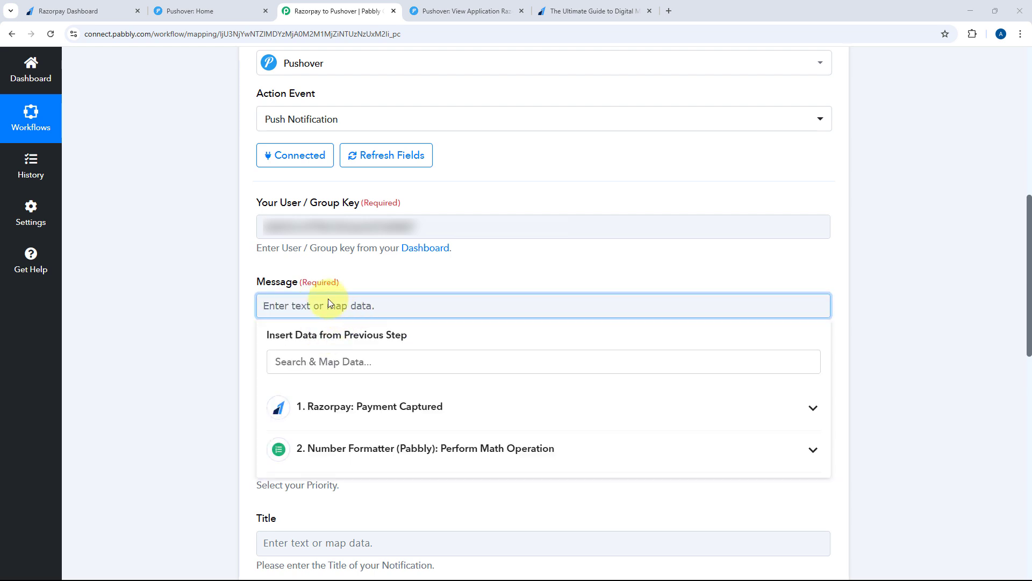
type("Hello,")
key("Return")
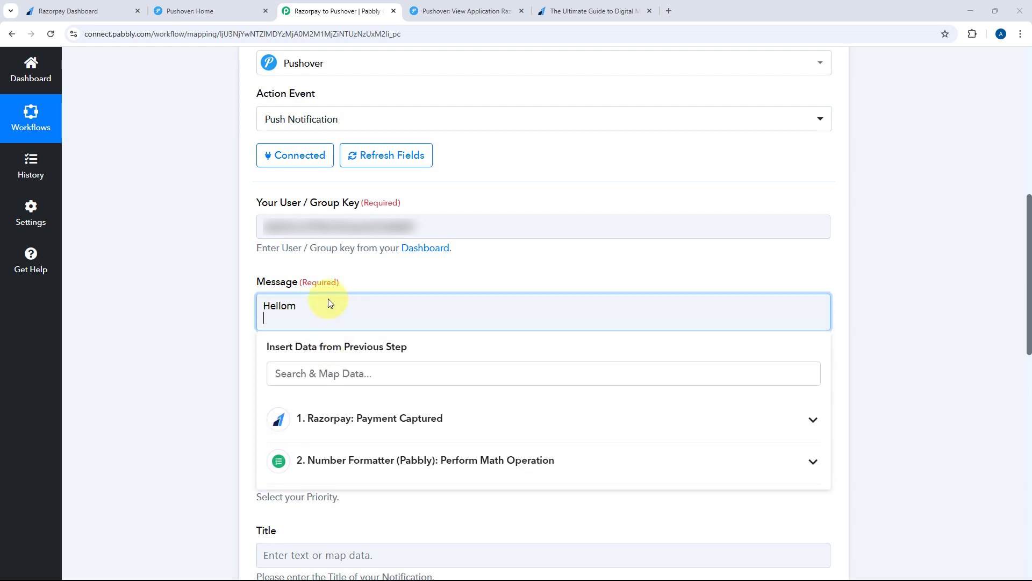
type("You have received a new payment on Razorpay  Name: Email: Mobile Number: Product: Amount:  Thak You")
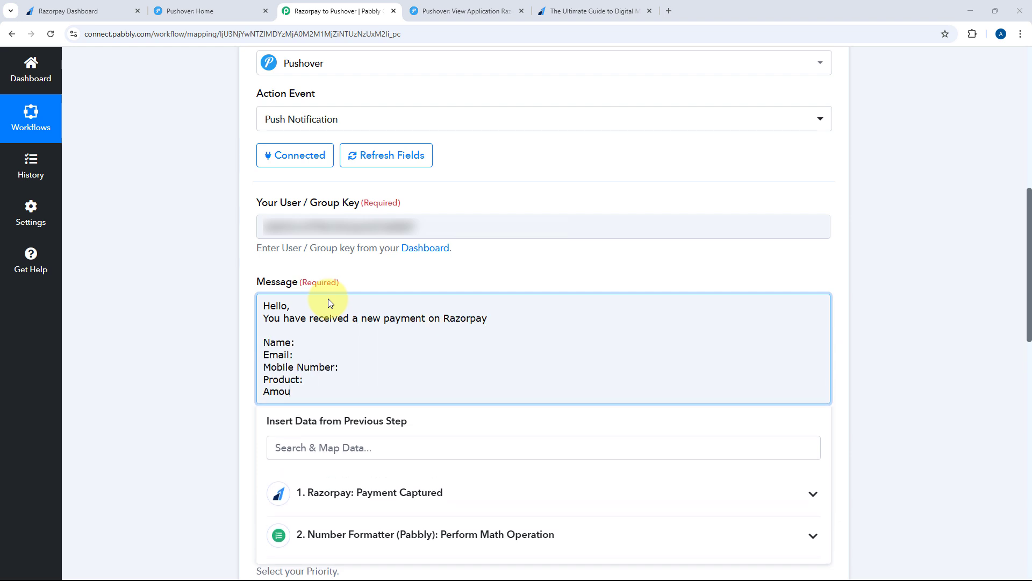
key("Left")
key("Left")
key("Left")
key("Left")
key("Left")
type("n")
left_click(251, 303)
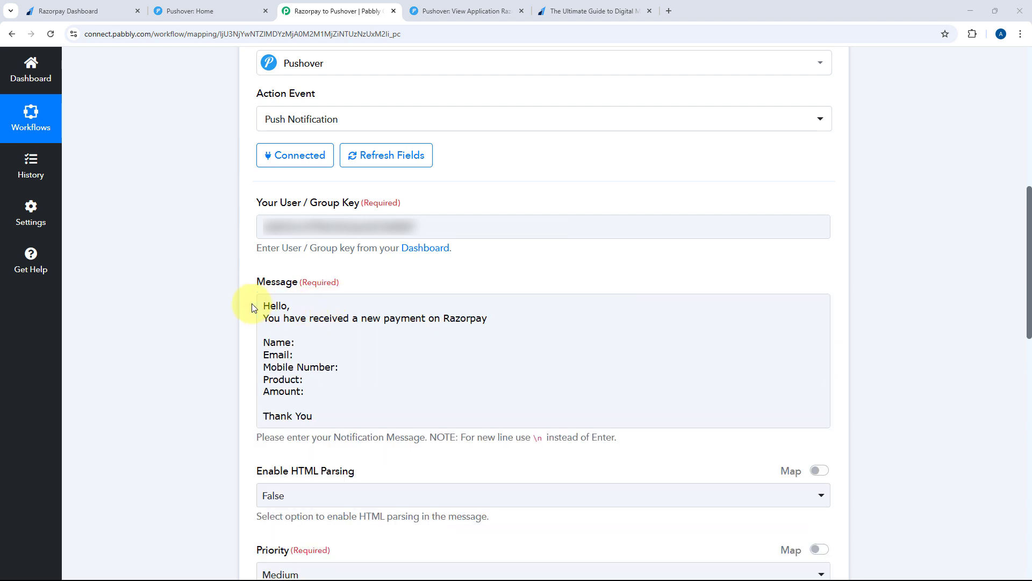
Add a colon after Razorpay and place the cursor after the Name: label
left_click(501, 312)
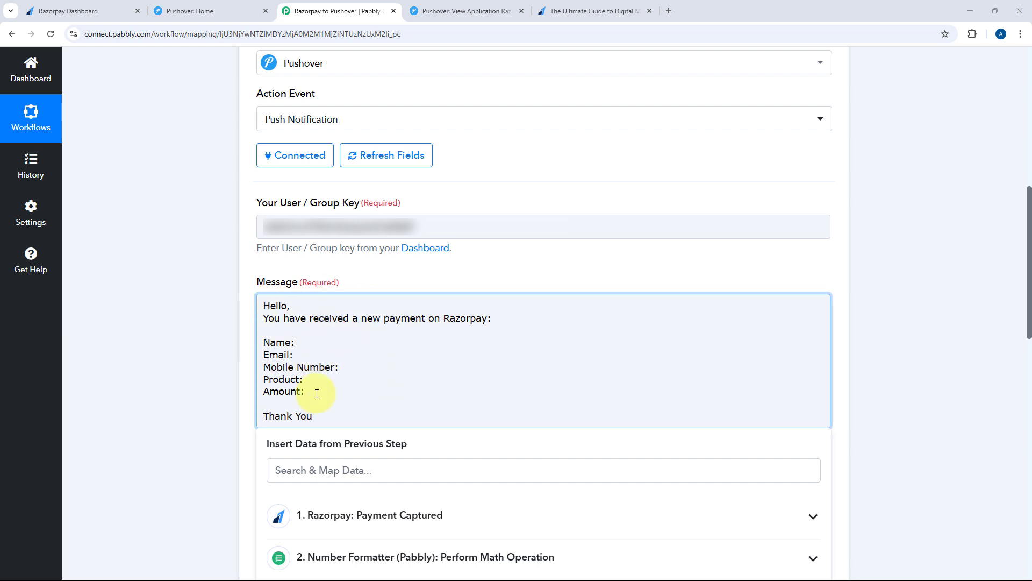
scroll(278, 354, "up", 8)
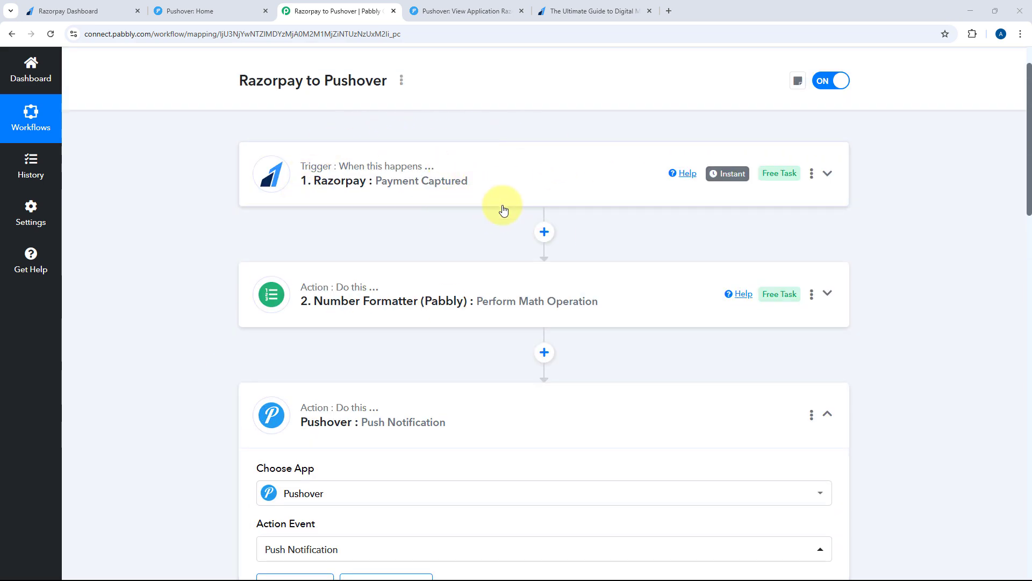
scroll(376, 252, "down", 9)
left_click(319, 285)
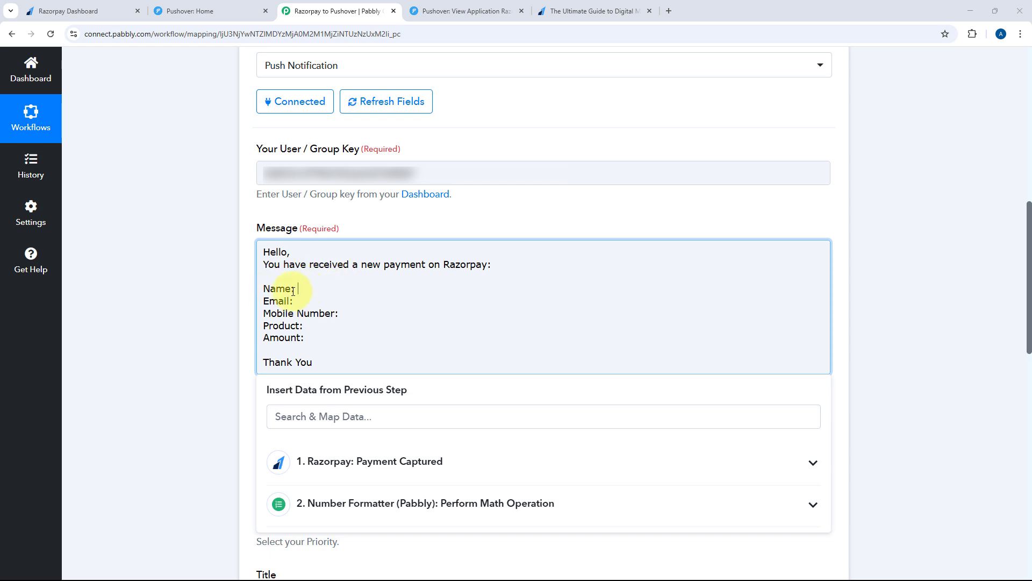
Map the Razorpay Notes Name, Notes Email and Notes Phone fields after Name:, Email: and Mobile Number:
scroll(322, 345, "down", 1)
left_click(404, 402)
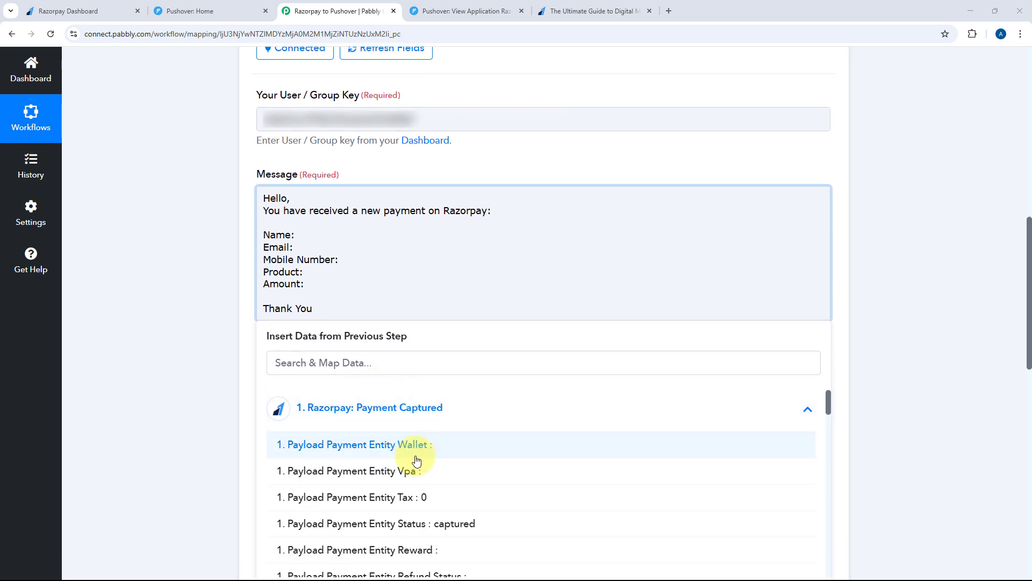
scroll(416, 460, "down", 5)
left_click(436, 463)
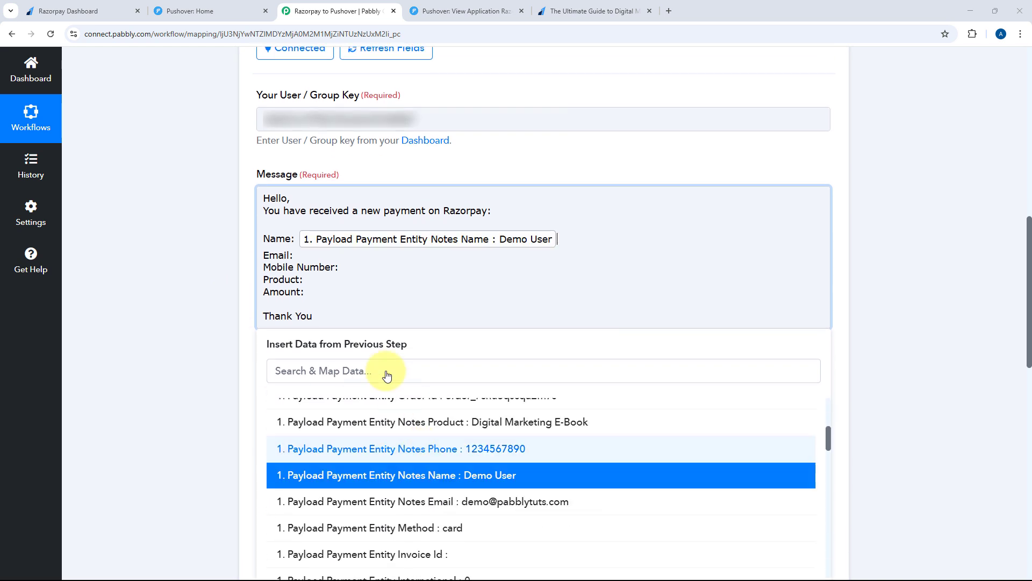
left_click(328, 256)
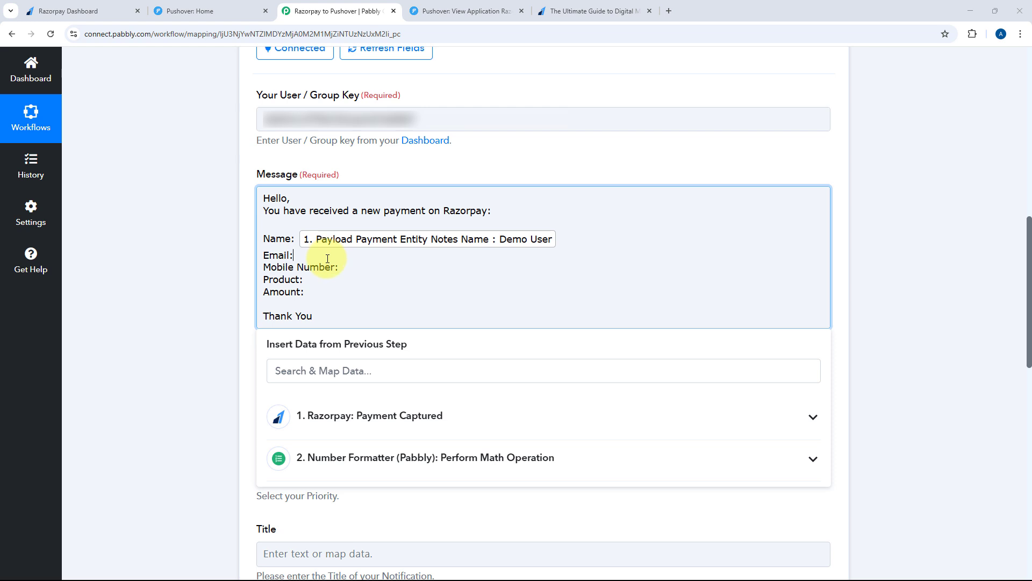
left_click(348, 414)
scroll(396, 455, "down", 5)
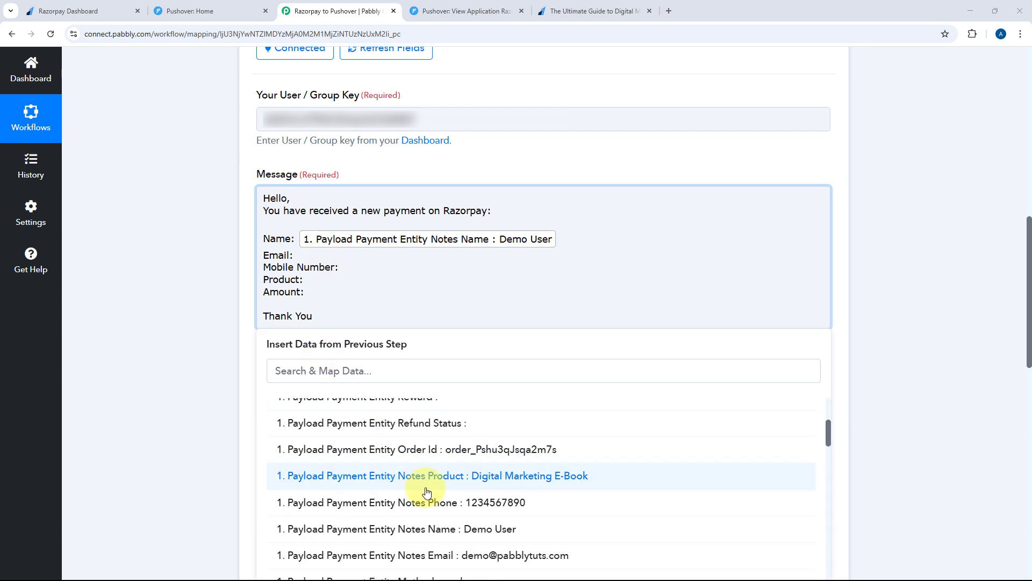
left_click(376, 555)
left_click(349, 276)
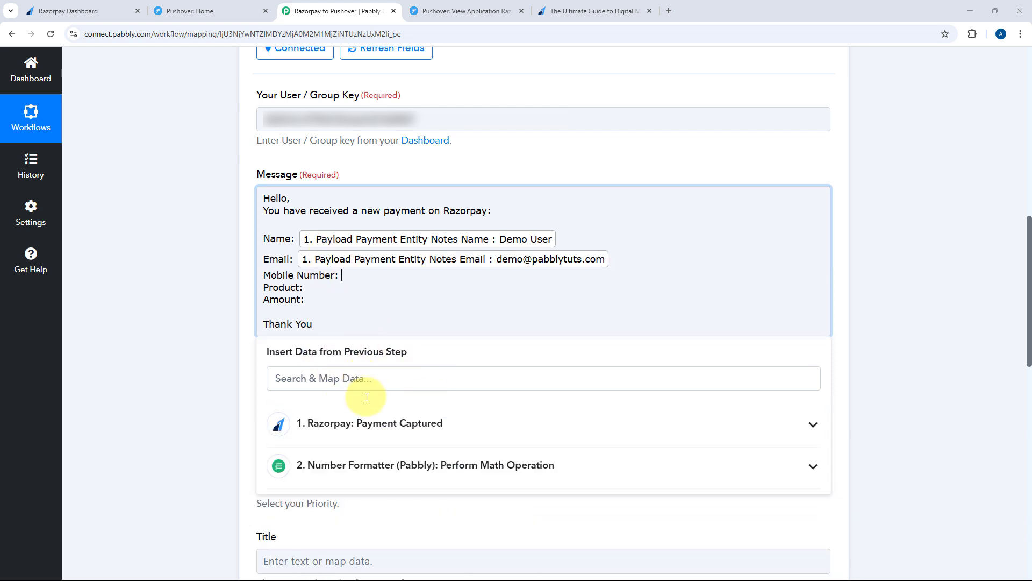
left_click(377, 422)
scroll(385, 461, "down", 5)
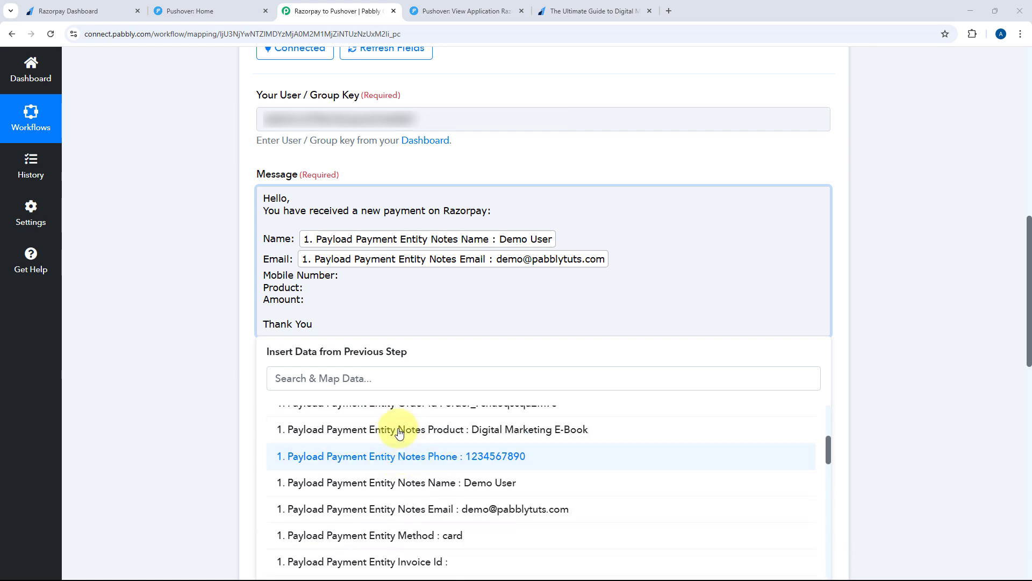
left_click(398, 456)
Insert the product name after Product: and the Number Formatter Result 999 after Amount:
left_click(311, 294)
left_click(369, 437)
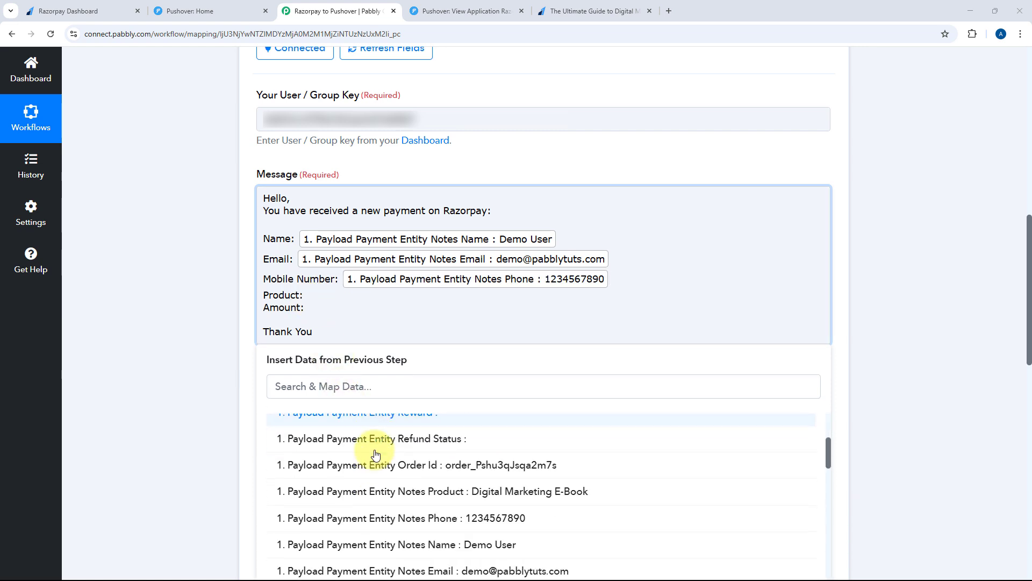
scroll(382, 459, "down", 3)
scroll(439, 466, "up", 3)
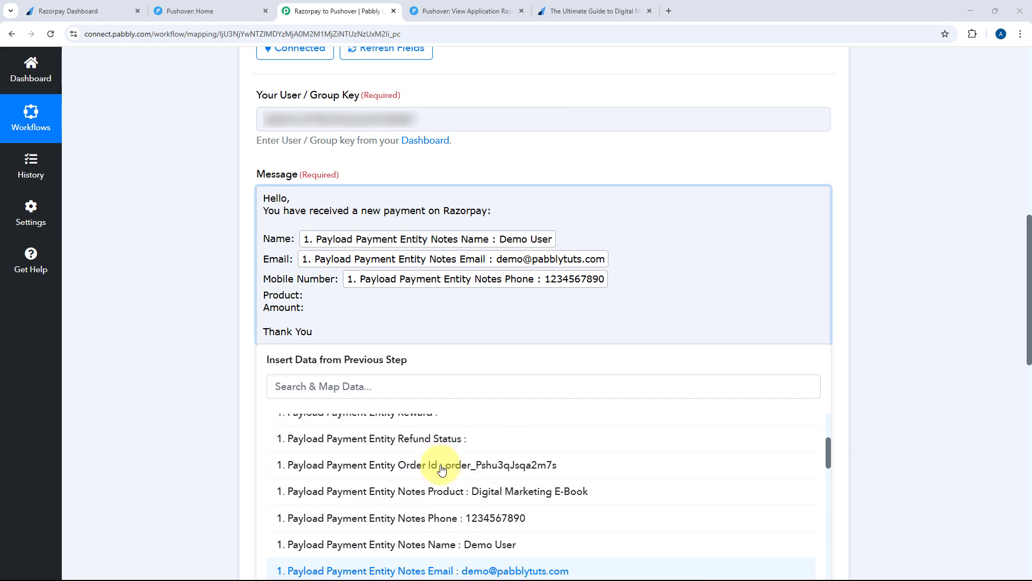
left_click(442, 488)
left_click(329, 317)
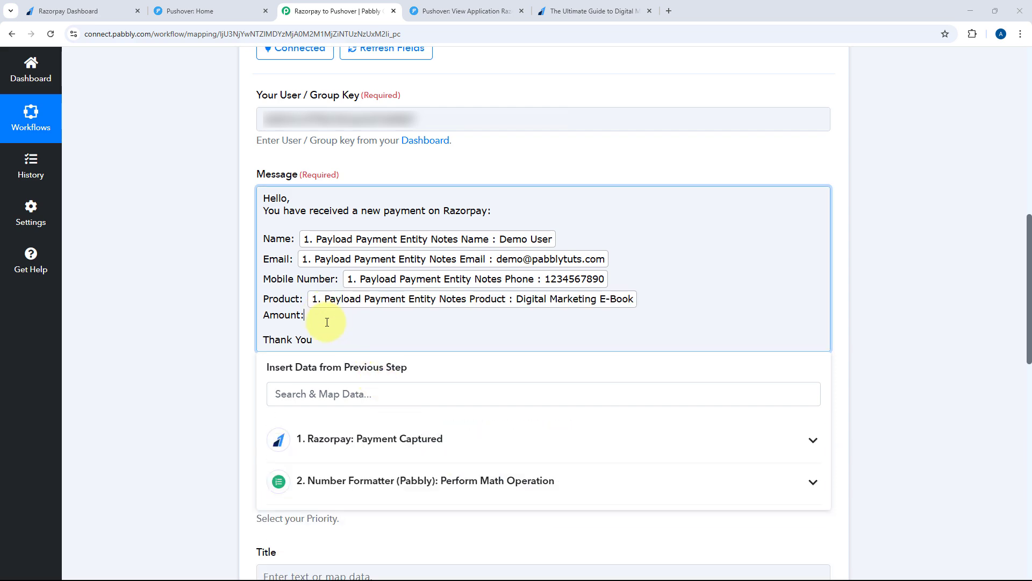
left_click(365, 478)
scroll(212, 418, "down", 2)
left_click(325, 450)
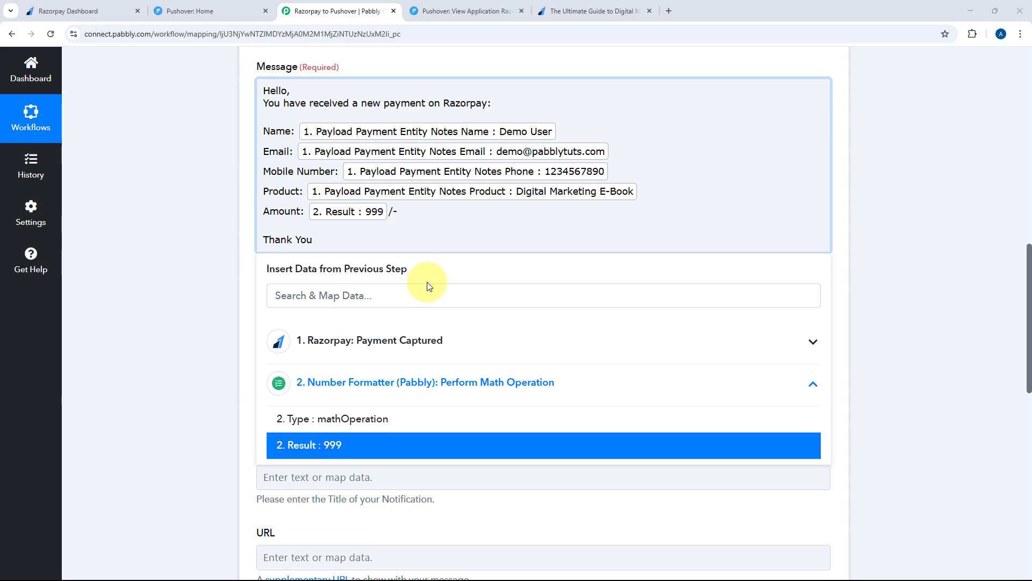
Search 'cur' and insert the Payment Entity Currency (INR) into the Amount line
left_click(383, 339)
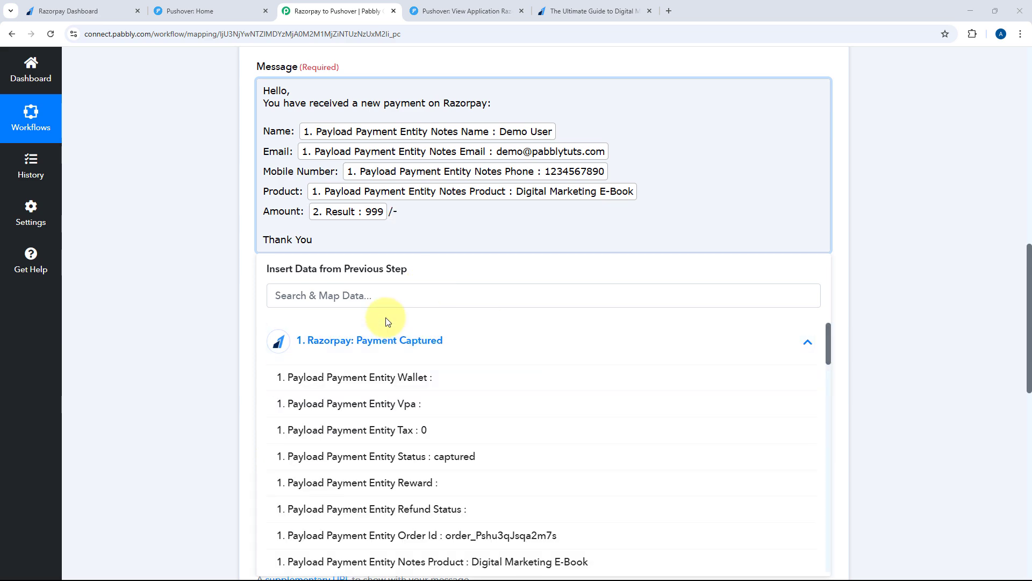
scroll(409, 400, "down", 5)
scroll(409, 400, "down", 4)
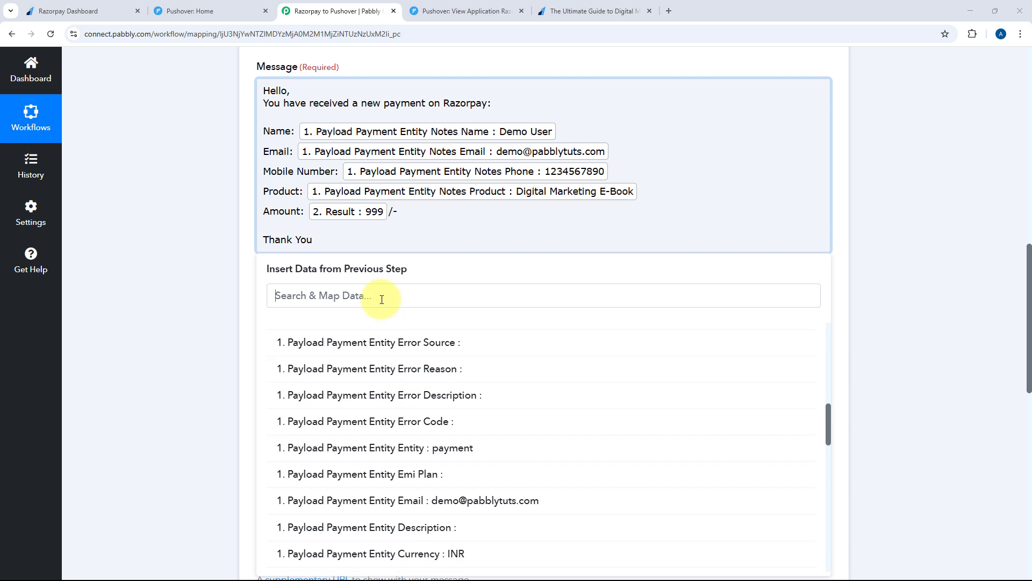
left_click(428, 295)
type("cur")
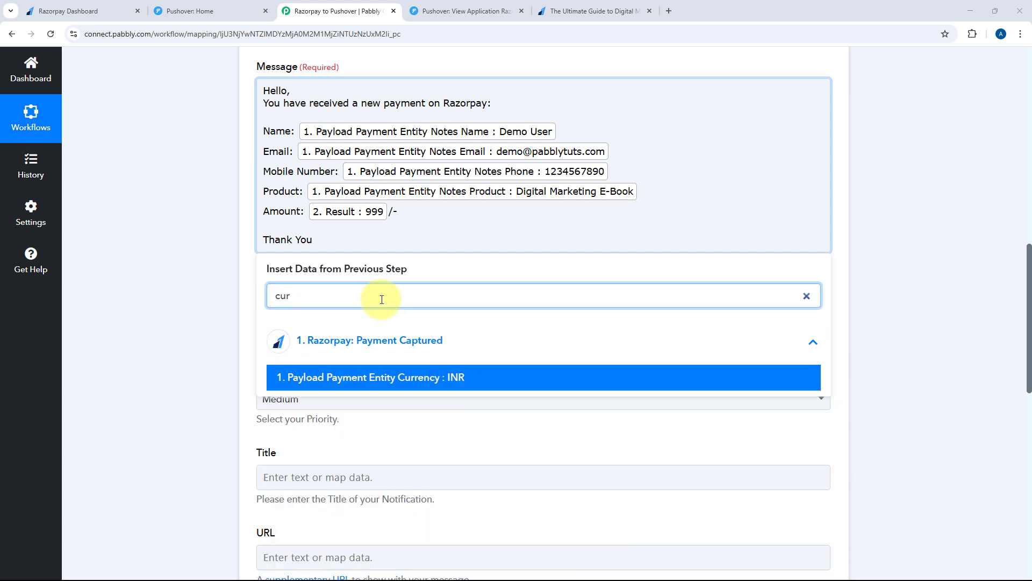
key("Return")
type("r")
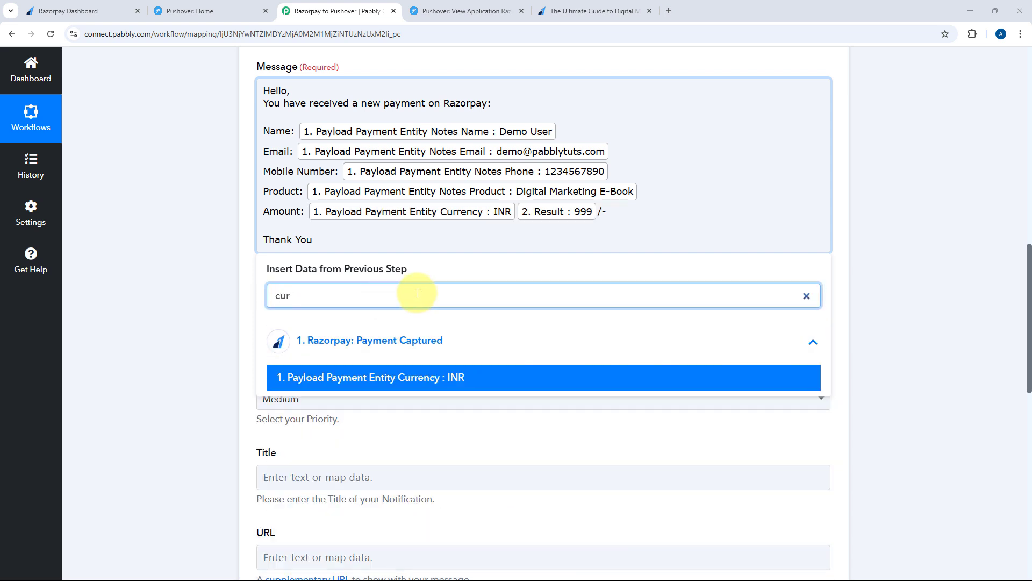
left_click(517, 213)
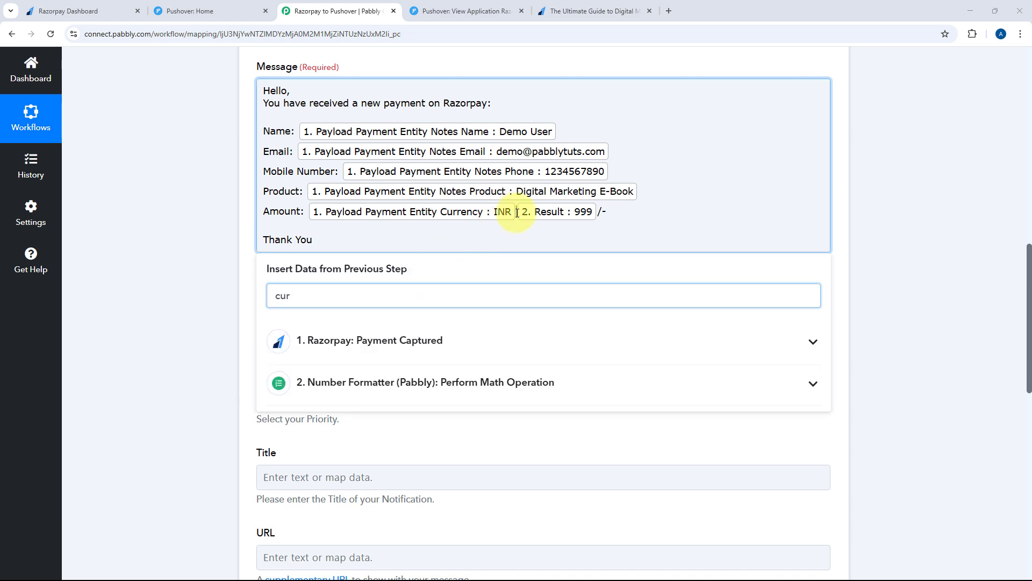
left_click(230, 200)
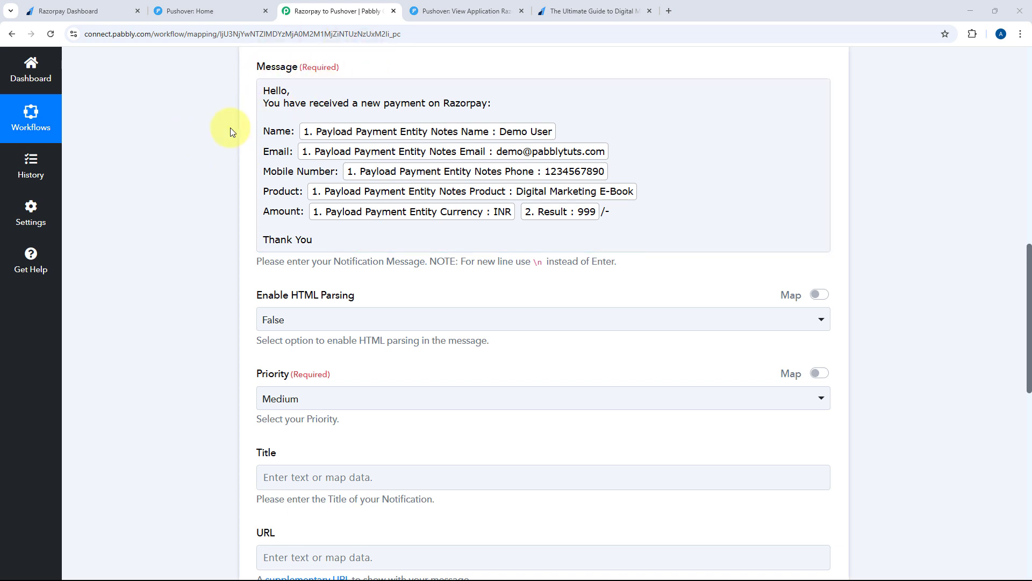
scroll(230, 127, "down", 2)
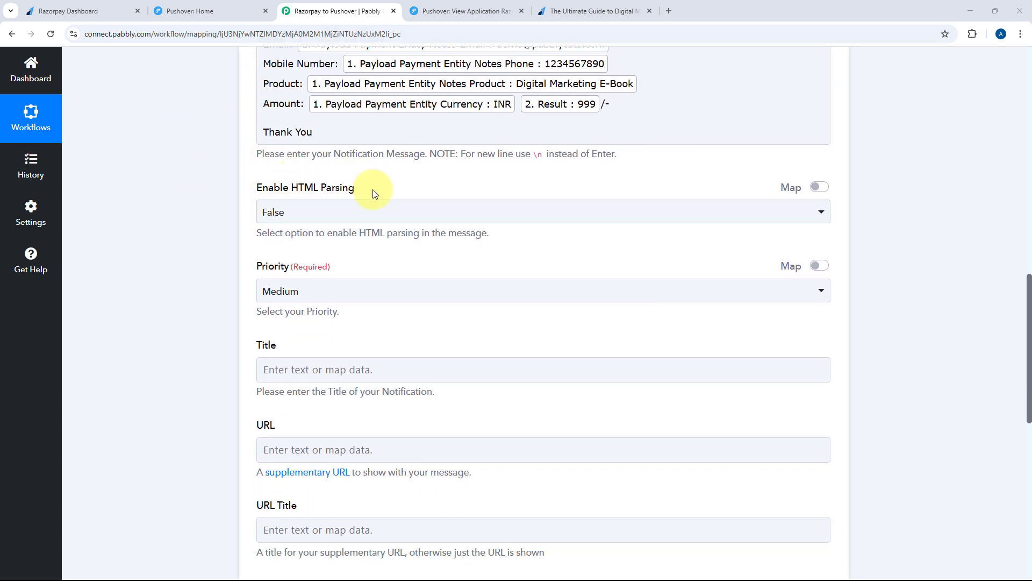
Set Enable HTML Parsing to True and review the mapped message text
left_click(361, 211)
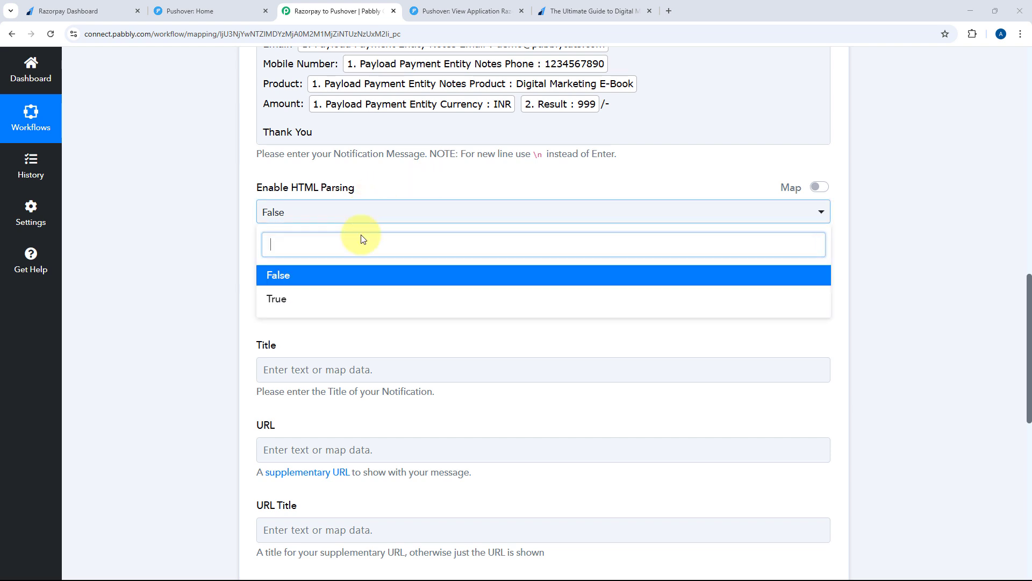
left_click(344, 298)
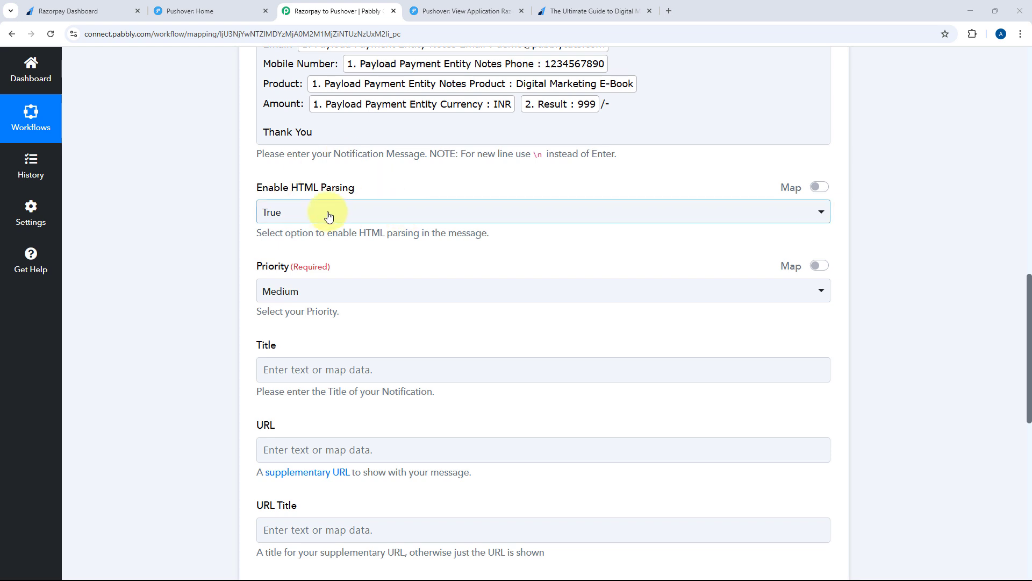
scroll(382, 200, "up", 2)
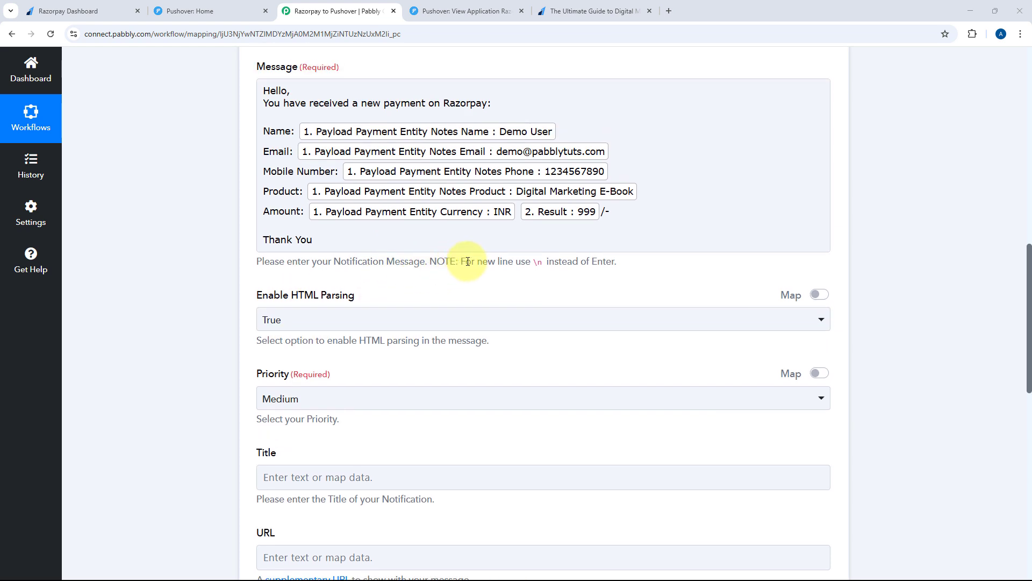
left_click_drag(467, 261, 545, 266)
left_click(534, 268)
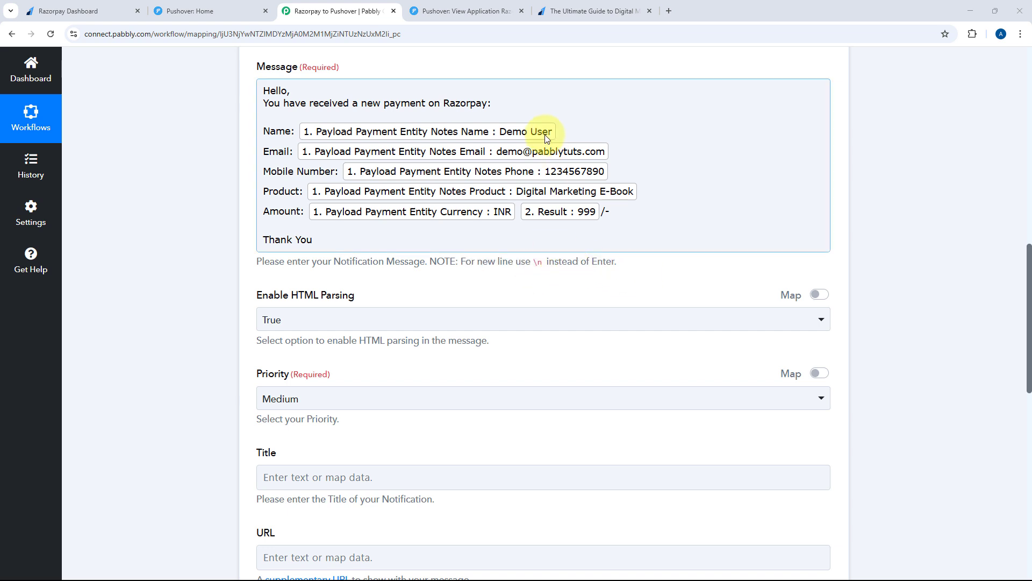
left_click(350, 89)
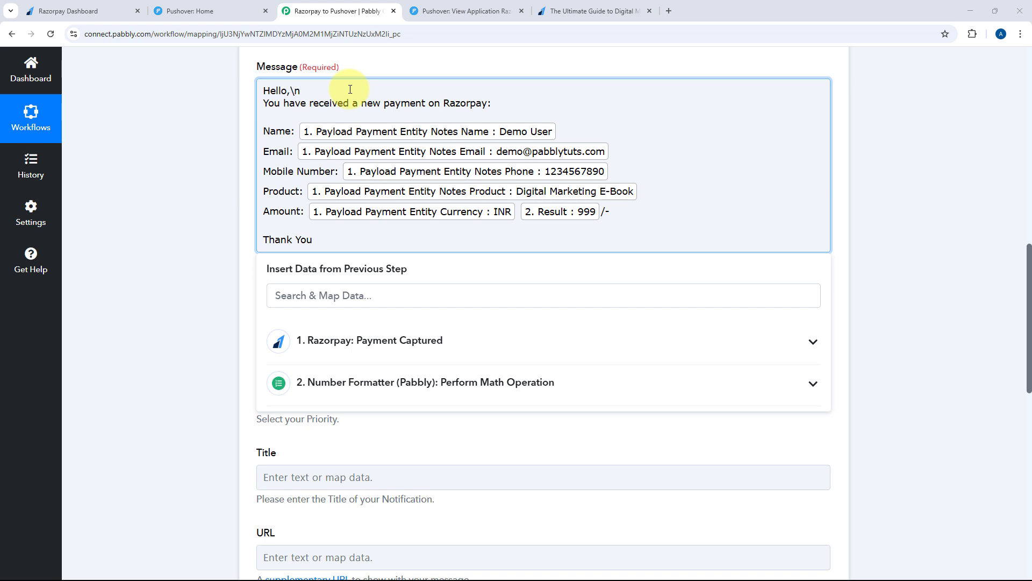
left_click(215, 267)
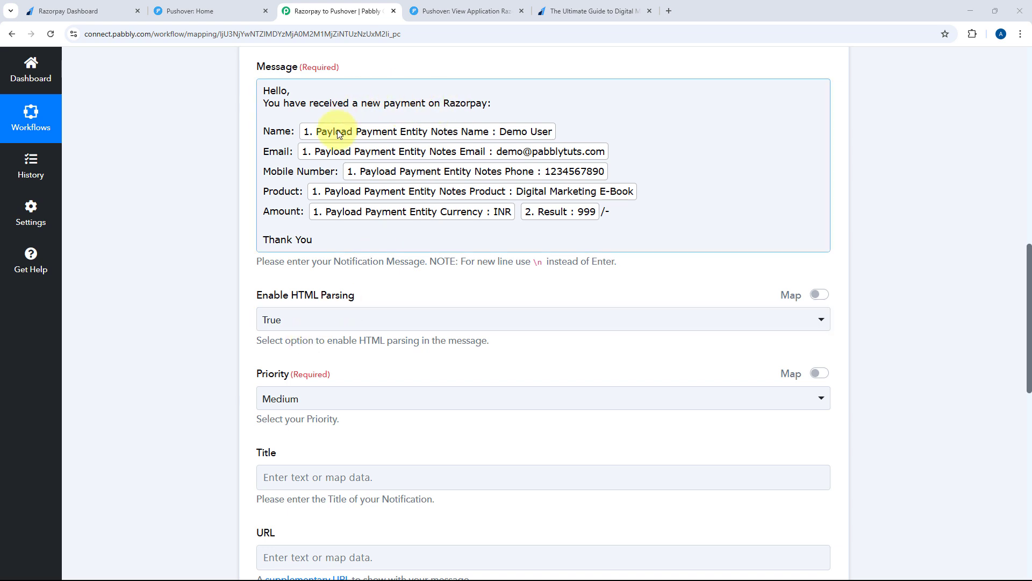
Leave the notification Priority set to Medium
scroll(272, 199, "down", 3)
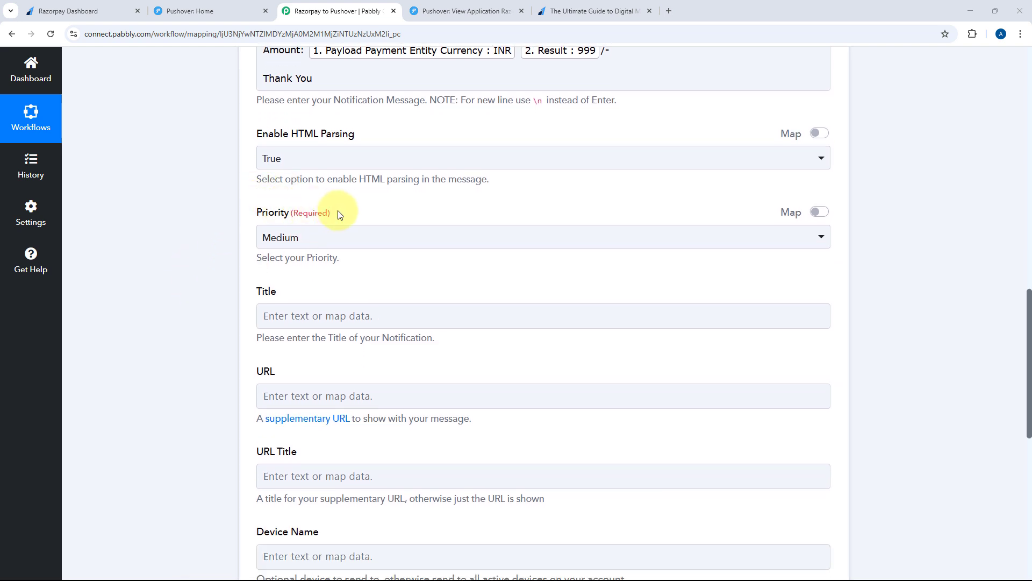
left_click(343, 237)
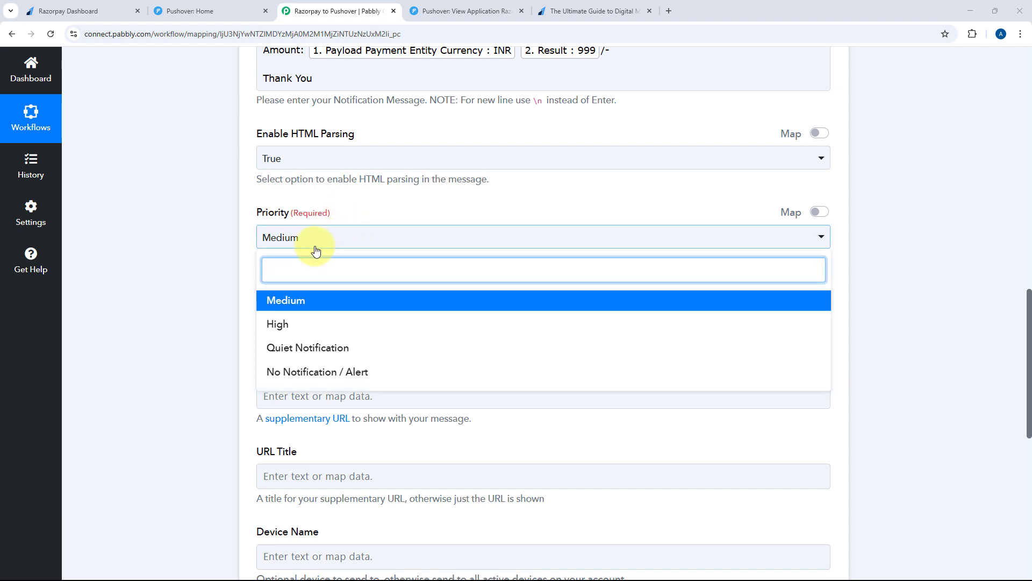
left_click(243, 252)
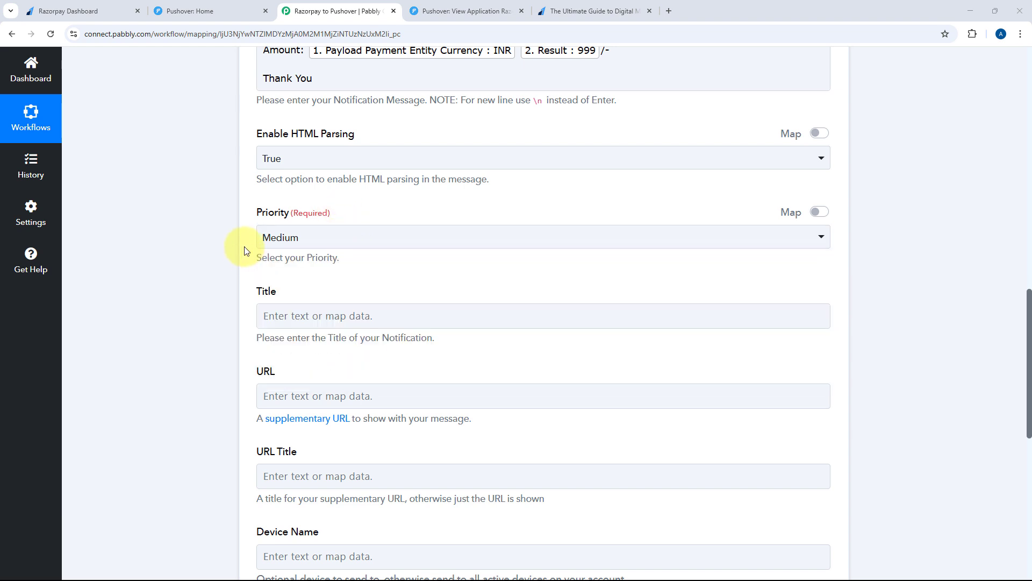
scroll(246, 244, "down", 2)
left_click(295, 209)
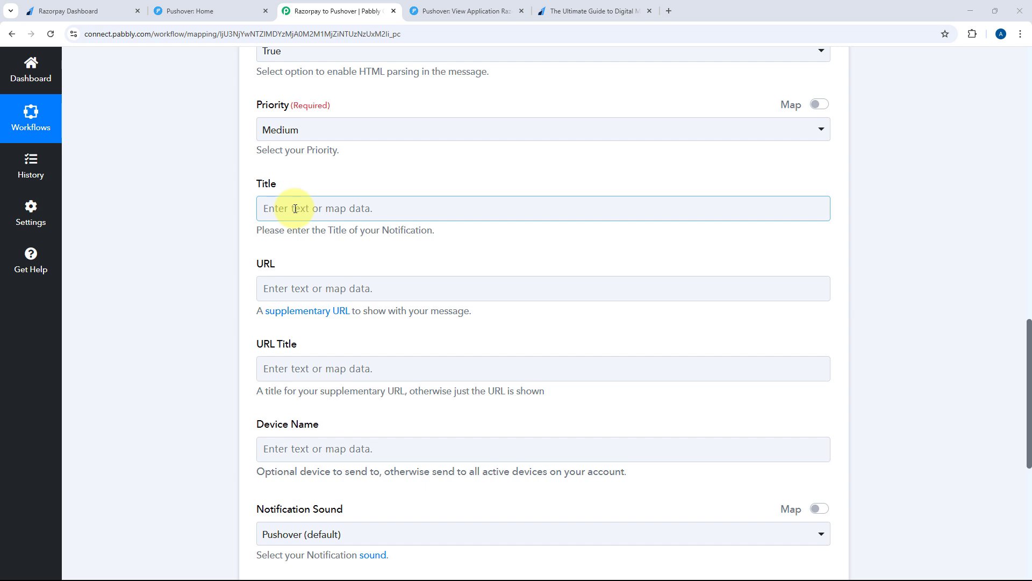
Enter 'New Payment on Razorpay' as the Pushover notification Title
left_click(295, 209)
type("New Payment on Razorpay")
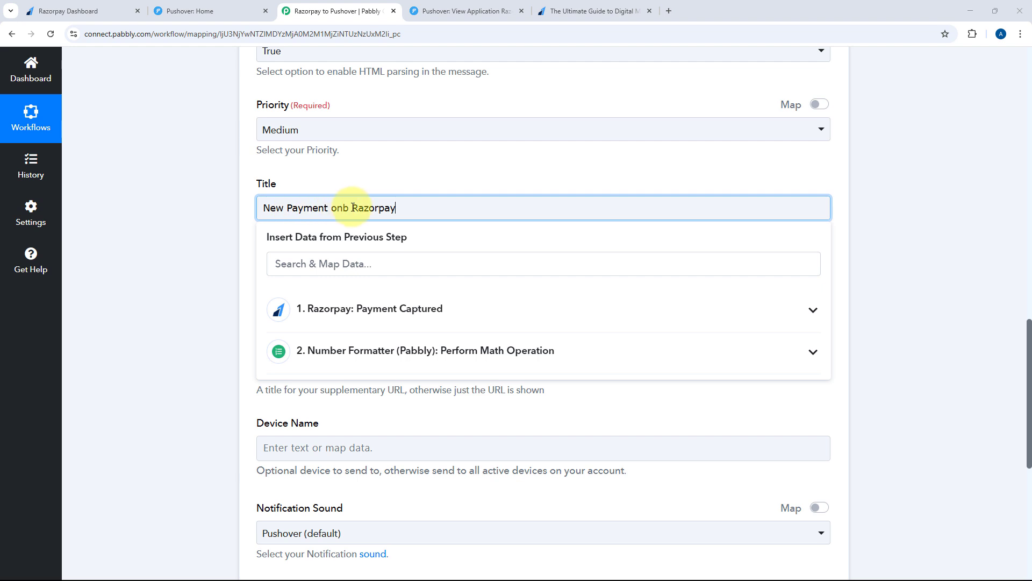
left_click(357, 173)
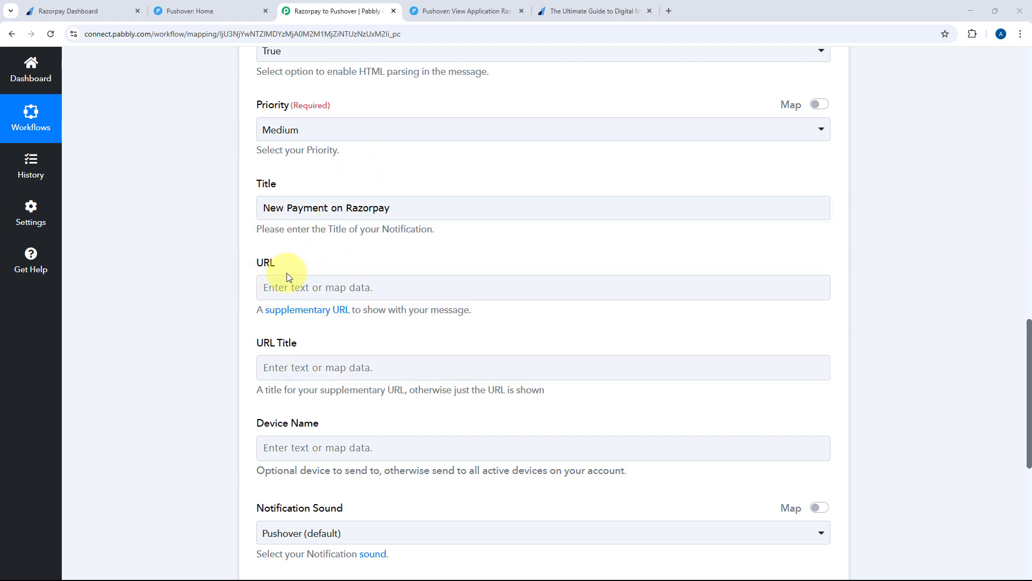
scroll(286, 272, "down", 2)
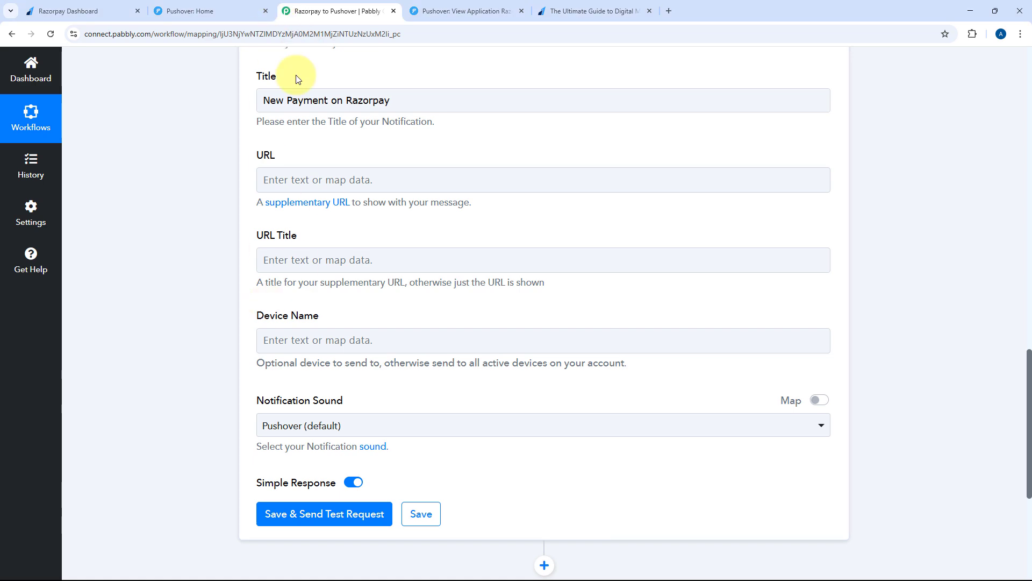
left_click(220, 7)
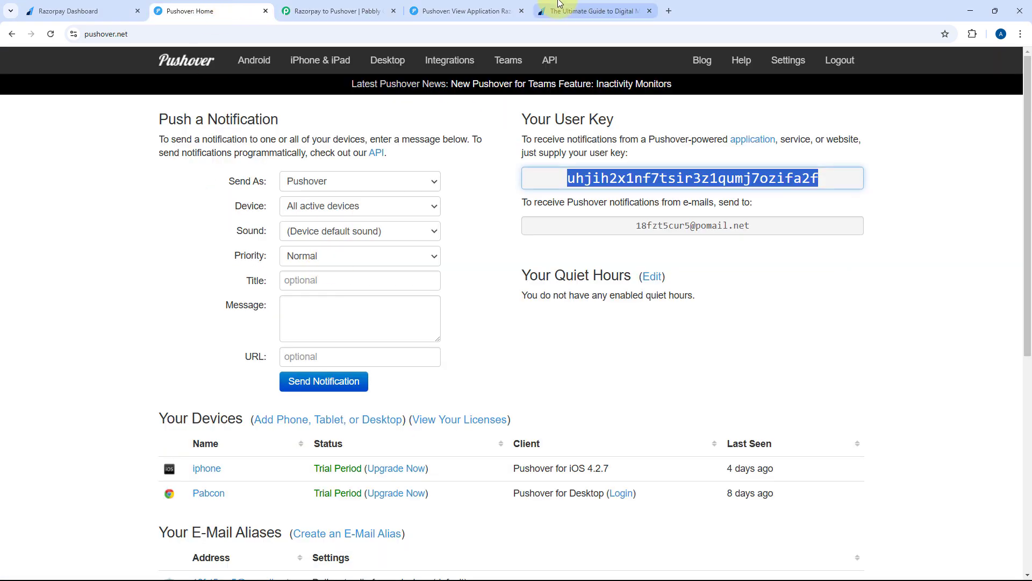
left_click(377, 11)
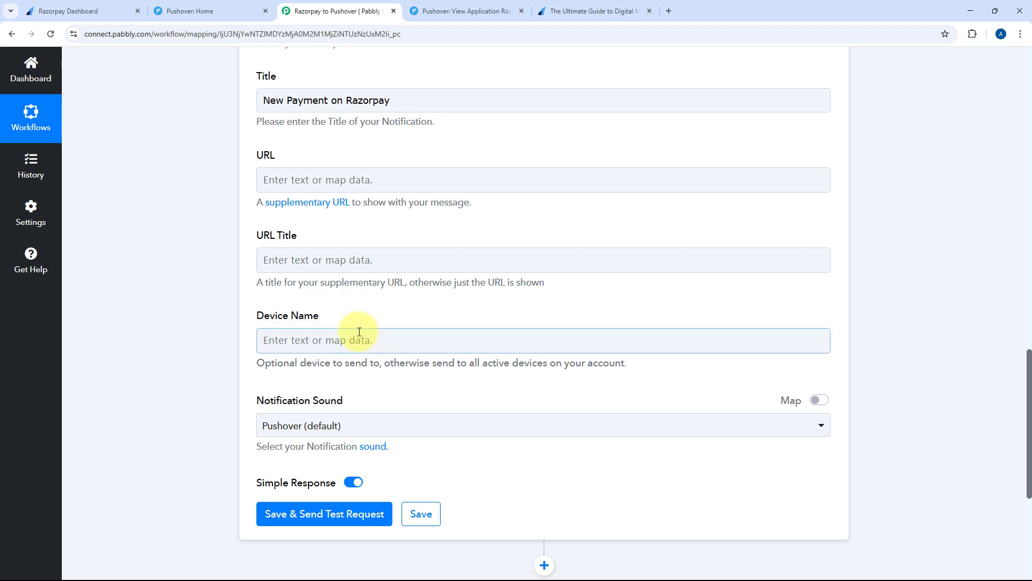
left_click(327, 332)
left_click(342, 325)
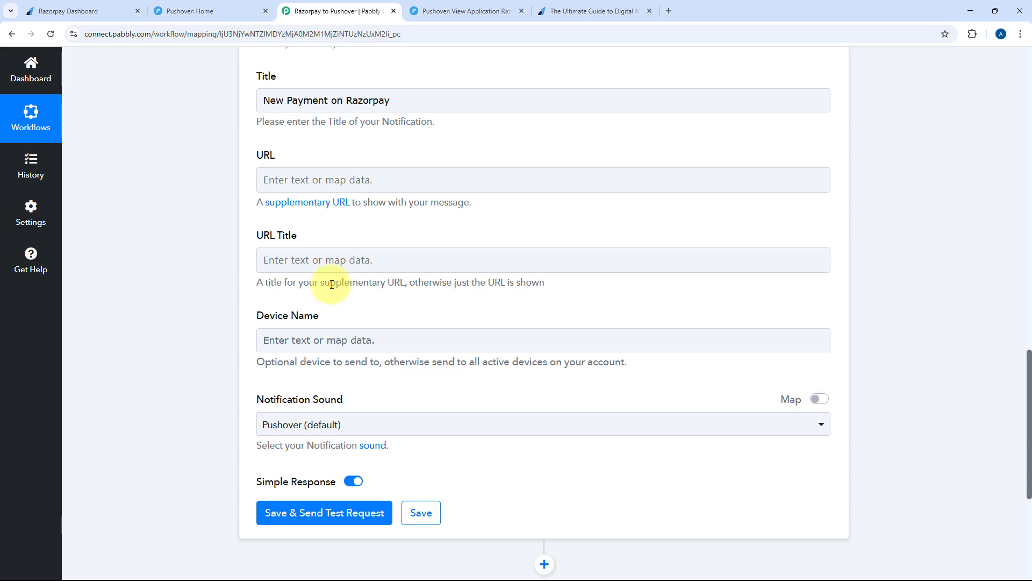
scroll(332, 284, "down", 3)
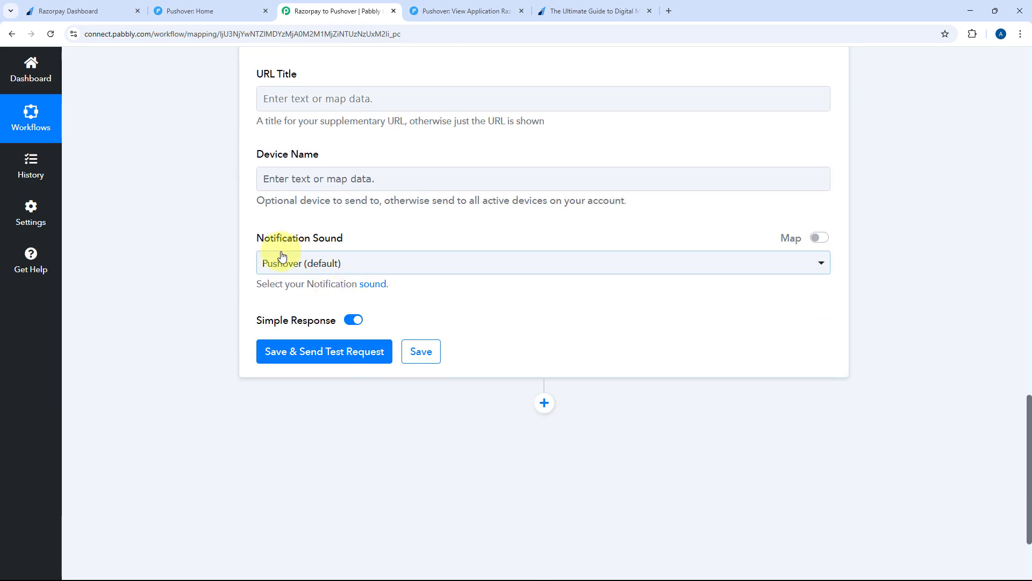
left_click(435, 265)
scroll(412, 386, "down", 2)
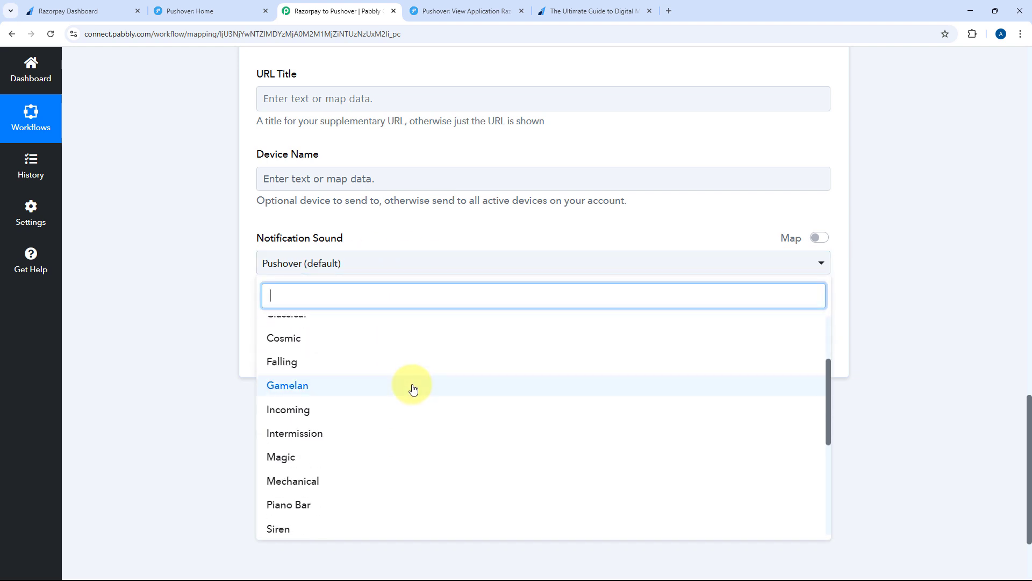
scroll(401, 371, "up", 3)
left_click(376, 328)
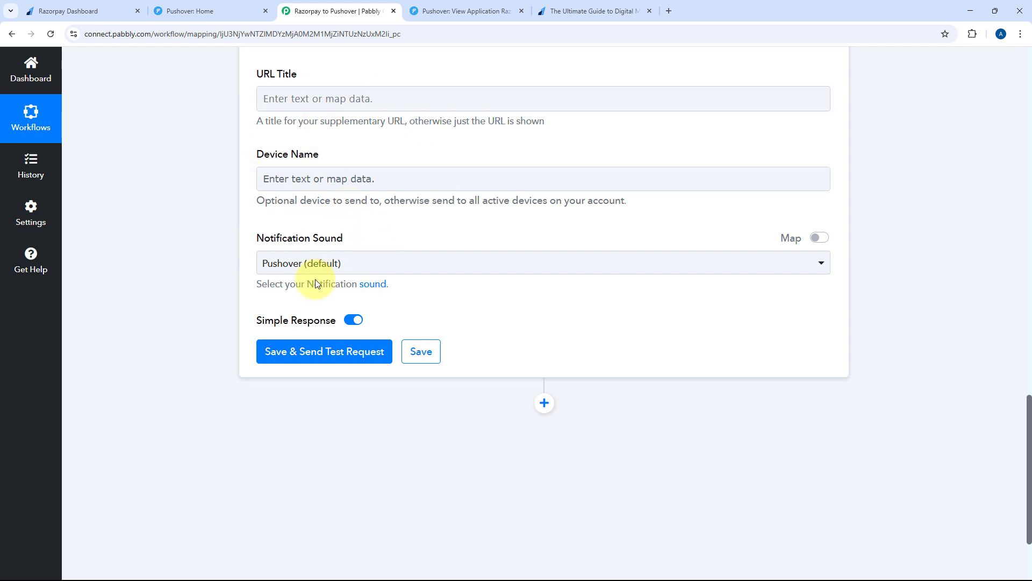
Save the Pushover action and send a test request, getting Status 1 and a request ID
left_click(321, 350)
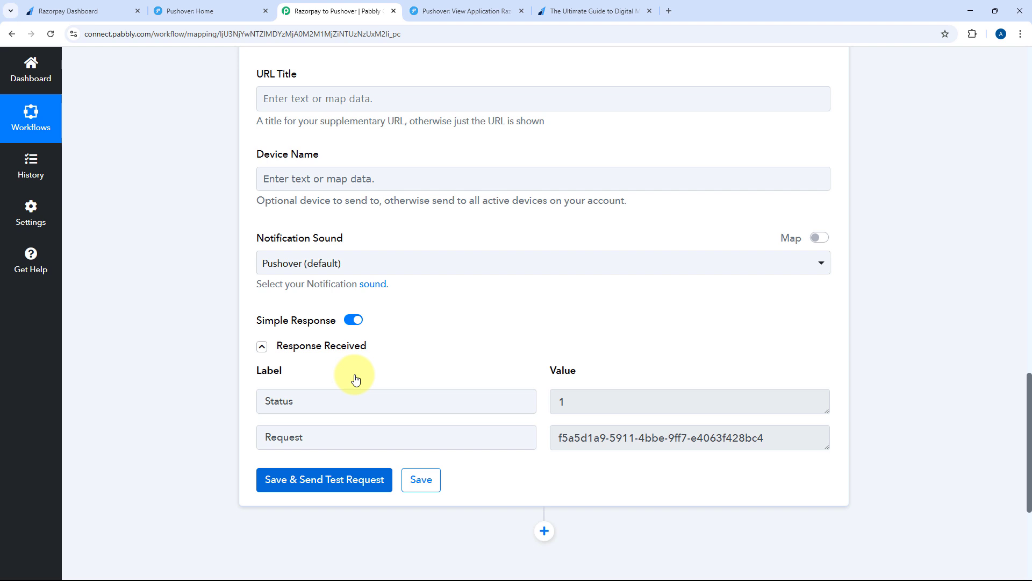
Check the paid ₹999.00 page, look over the three-step workflow, then return to the payment page
left_click(596, 11)
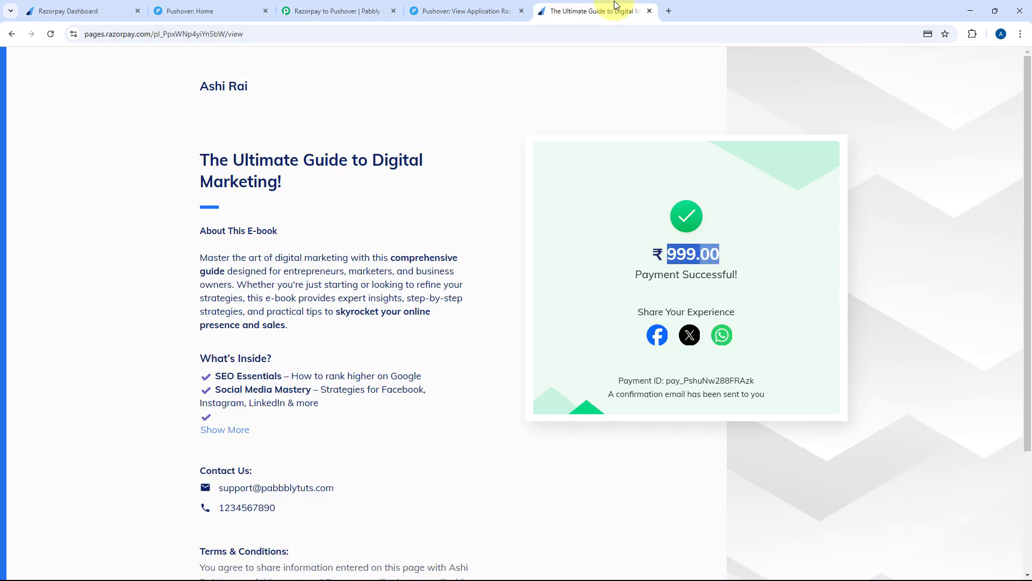
left_click(598, 225)
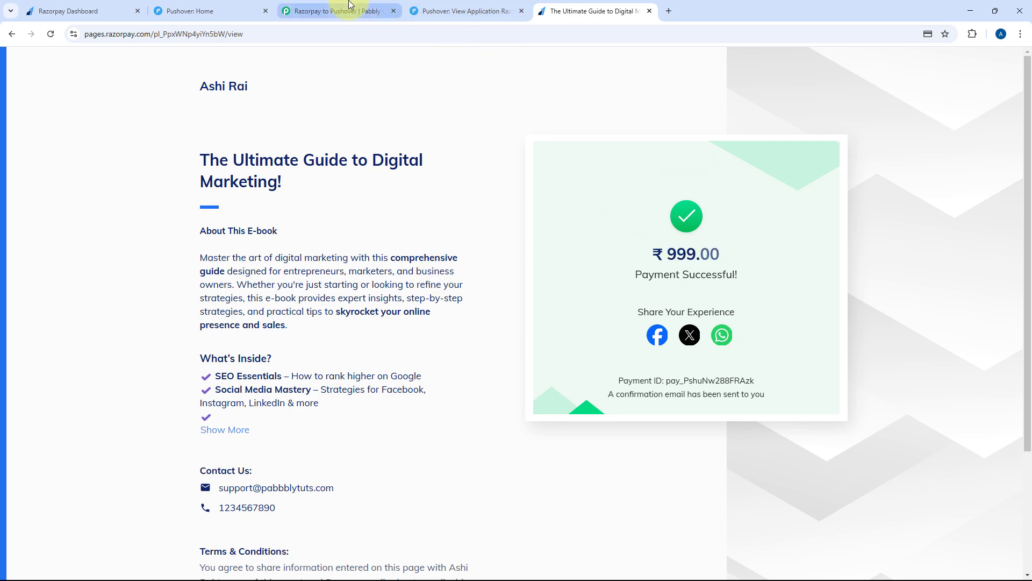
left_click(339, 11)
scroll(495, 242, "up", 12)
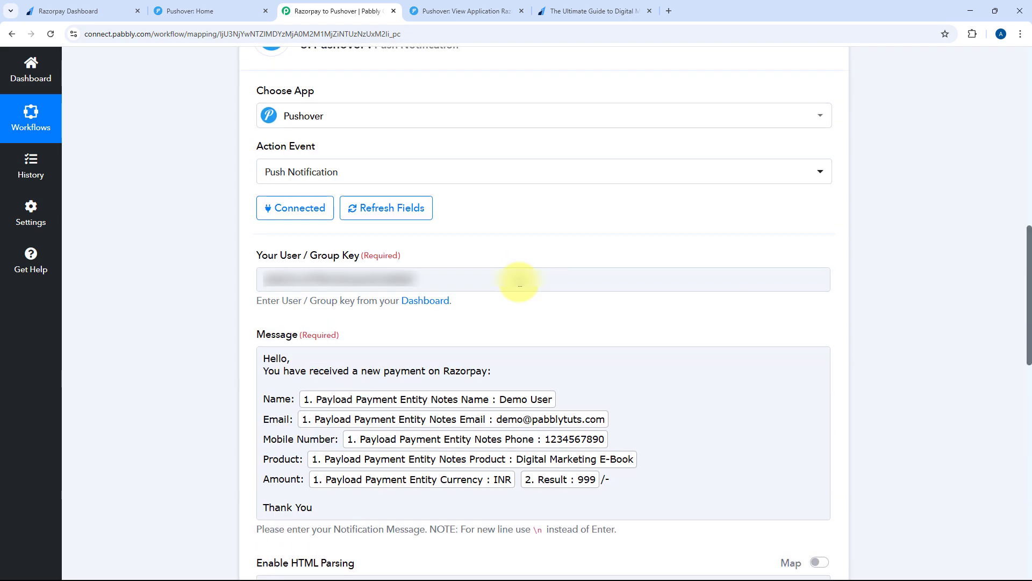
scroll(519, 285, "up", 8)
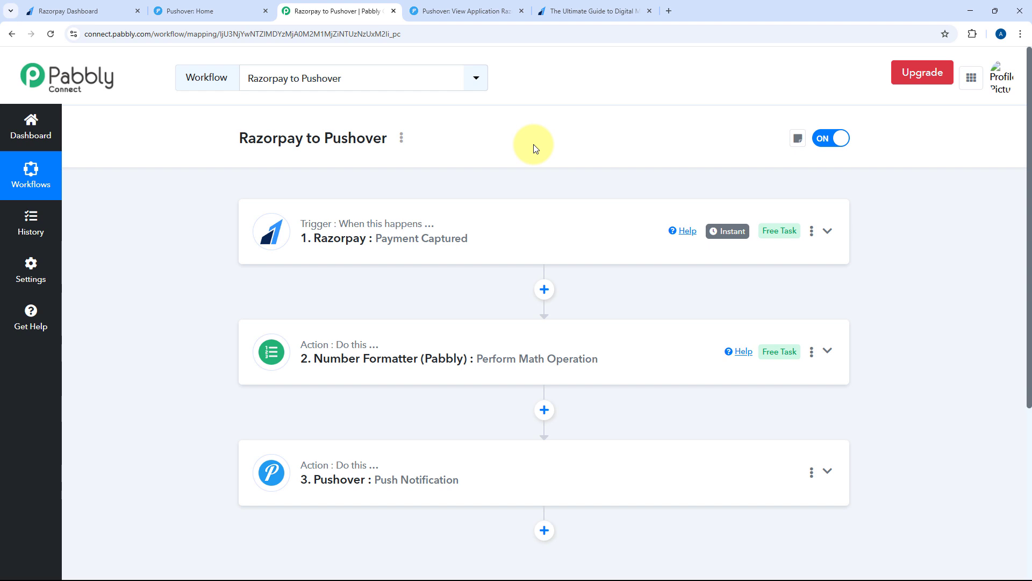
left_click(581, 11)
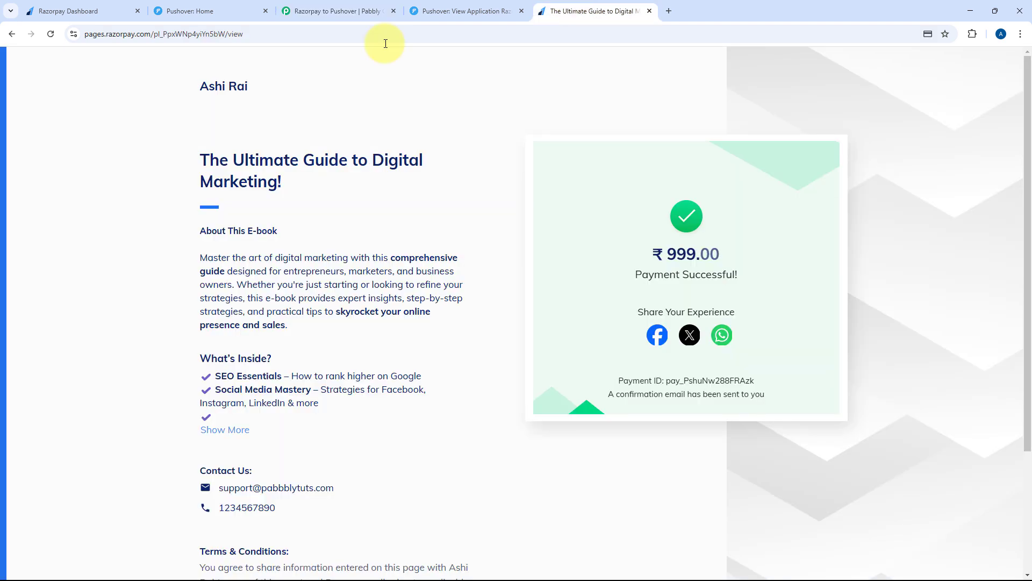
Reload the payment page and fill in the buyer's name, suggested test e-mail and phone number
left_click(49, 35)
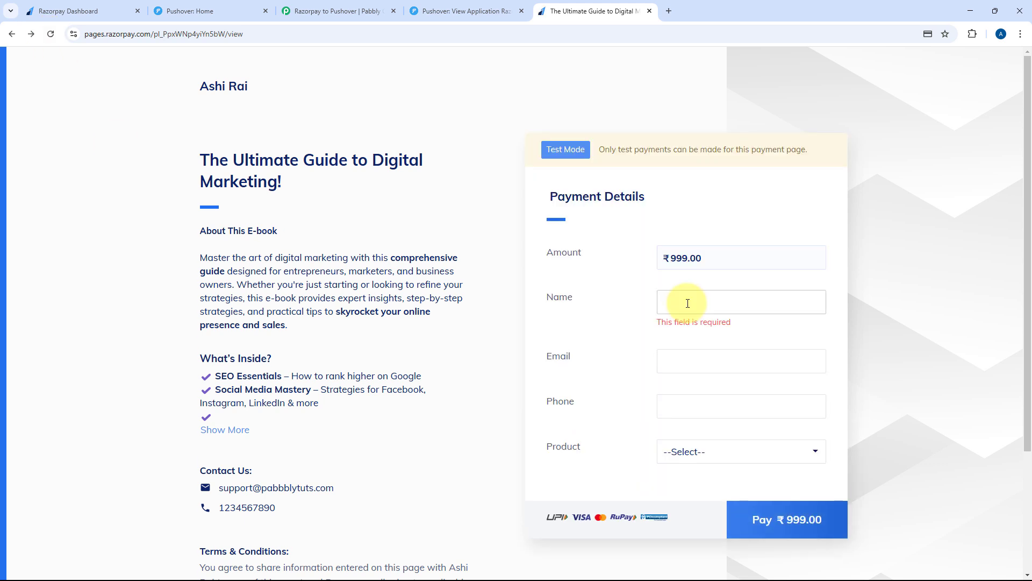
left_click(686, 301)
type("Test User")
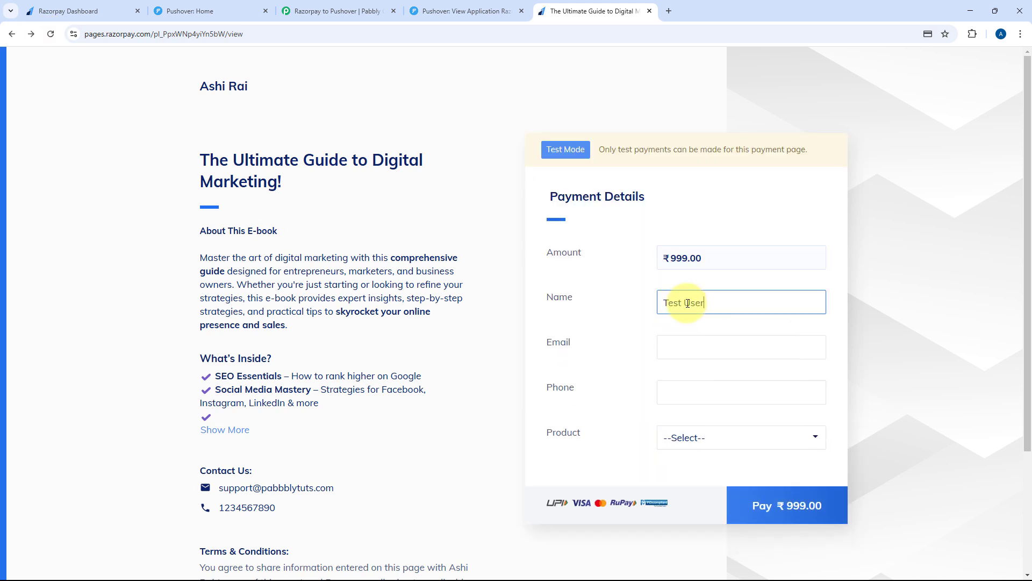
key("Tab")
type("test")
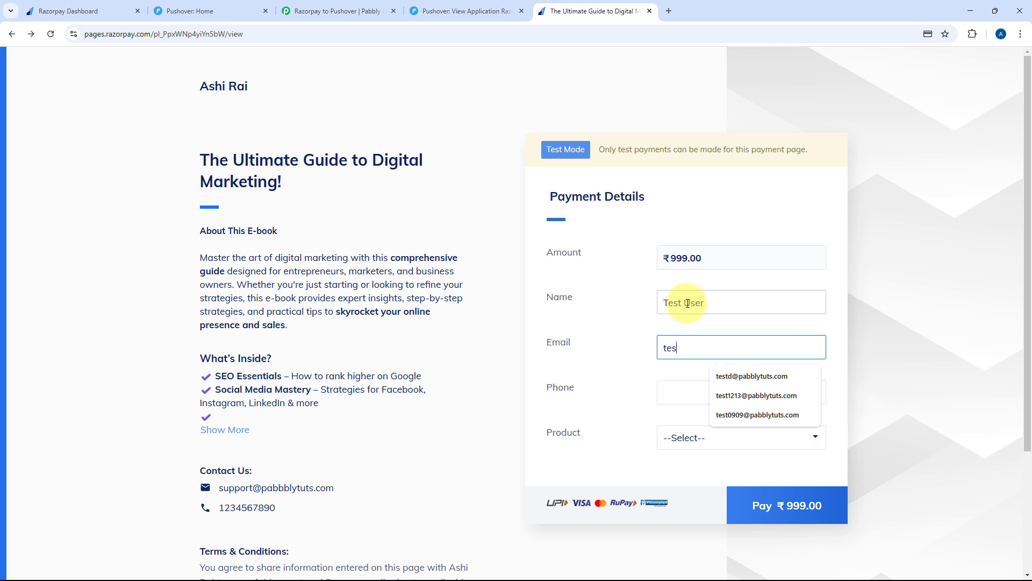
key("Down")
key("Return")
key("Tab")
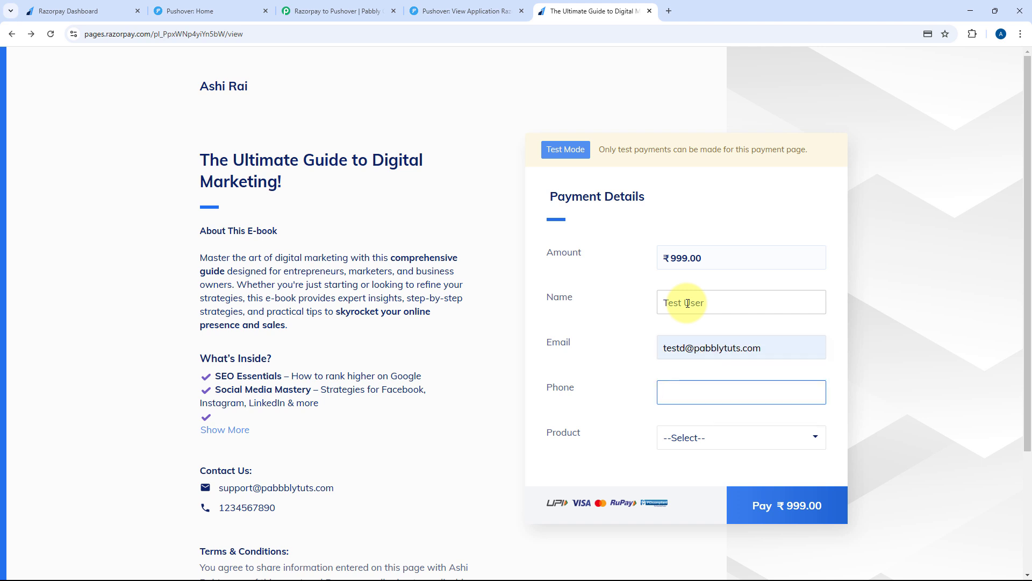
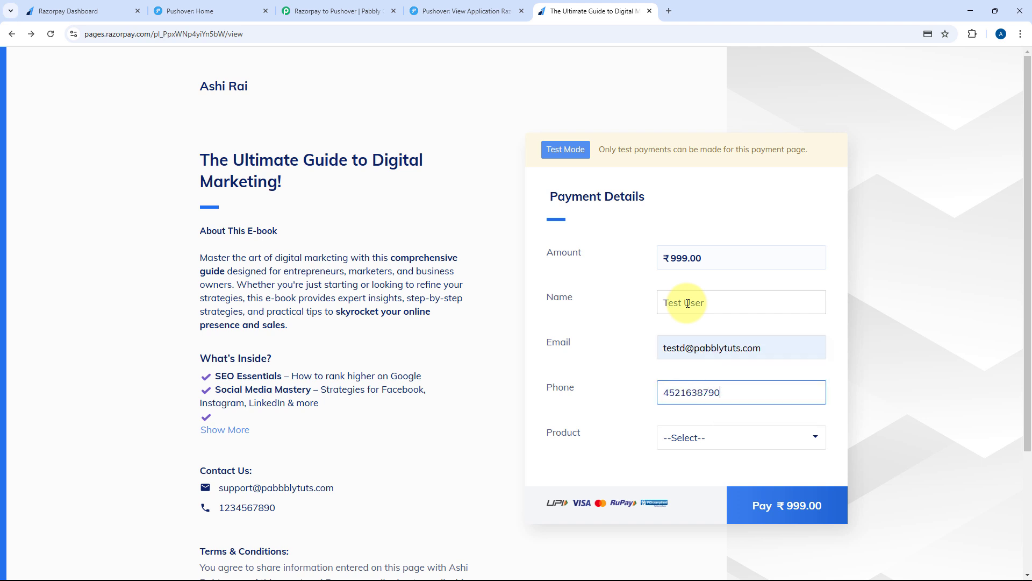
Choose Digital Marketing E-Book as the product and start the ₹999.00 payment
left_click(756, 438)
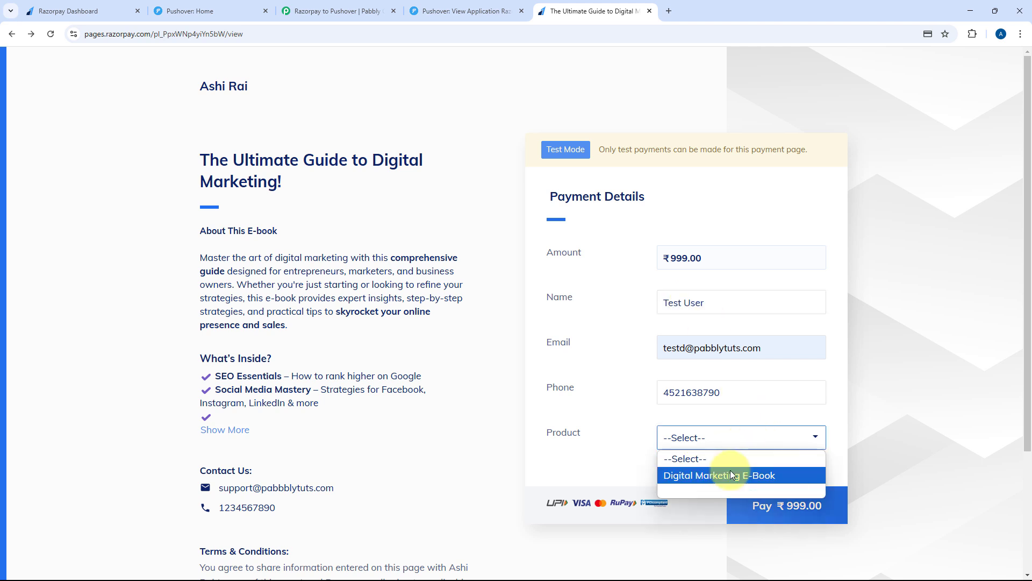
left_click(757, 475)
left_click(771, 507)
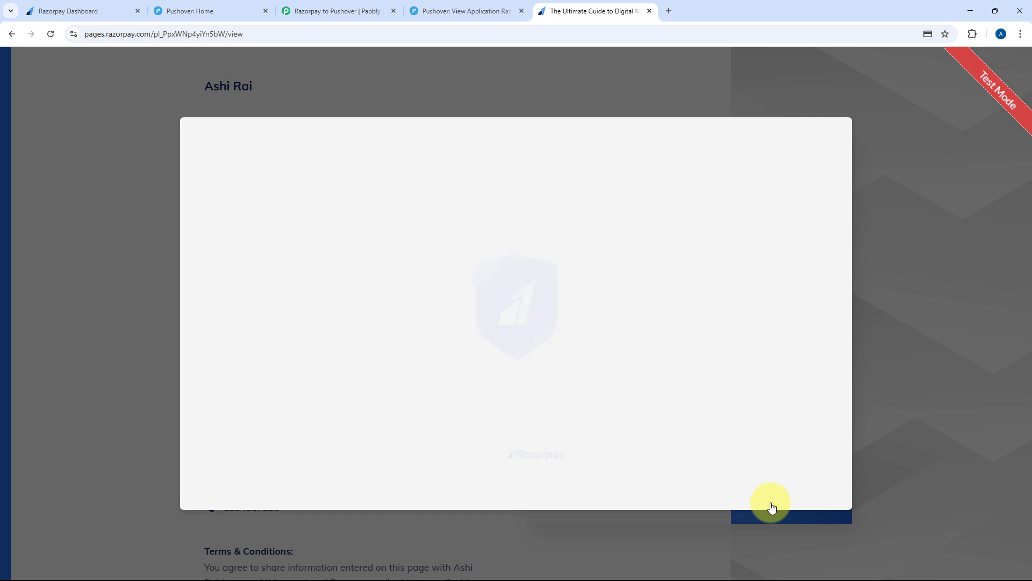
Pay by card, entering the test card number, expiry, CVV and cardholder name
left_click(463, 277)
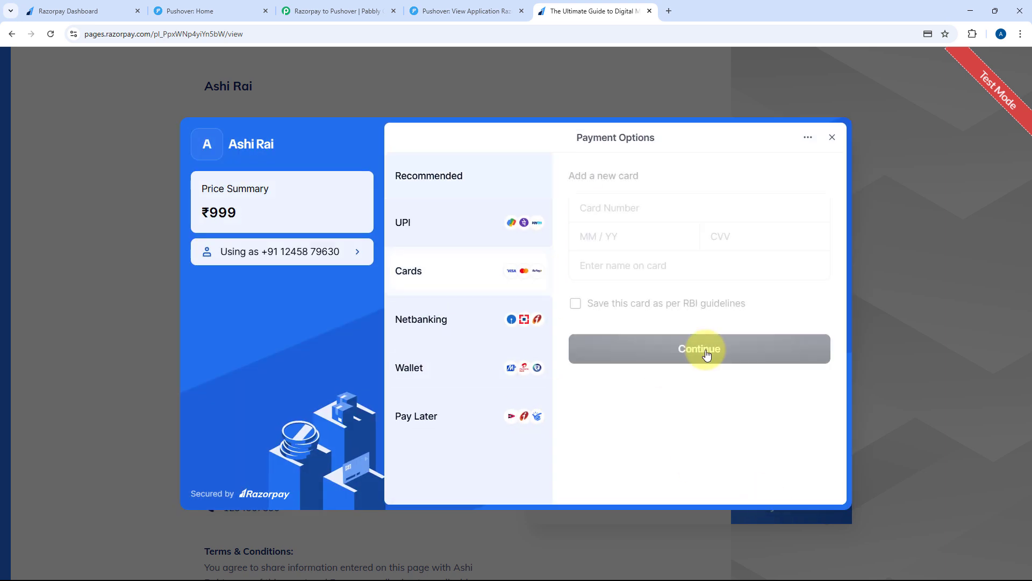
left_click(612, 211)
type("4")
key("BackSpace")
type("41")
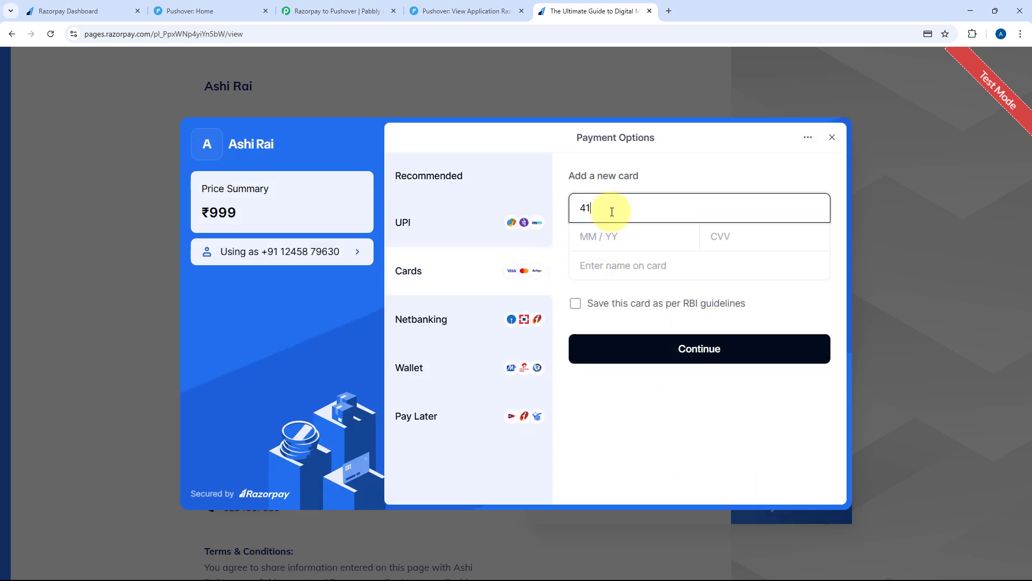
type("11111111111111")
type("12")
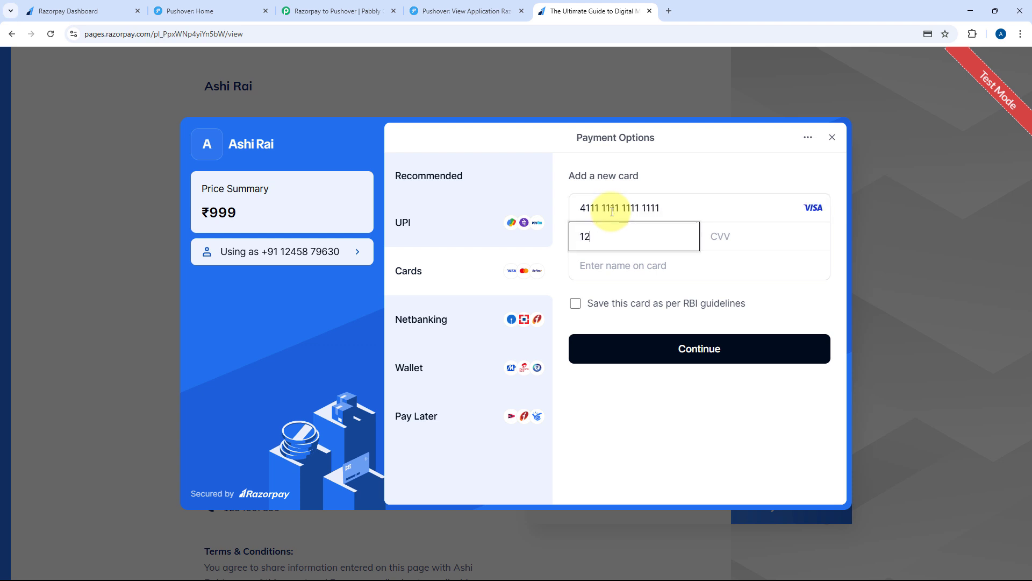
type("25")
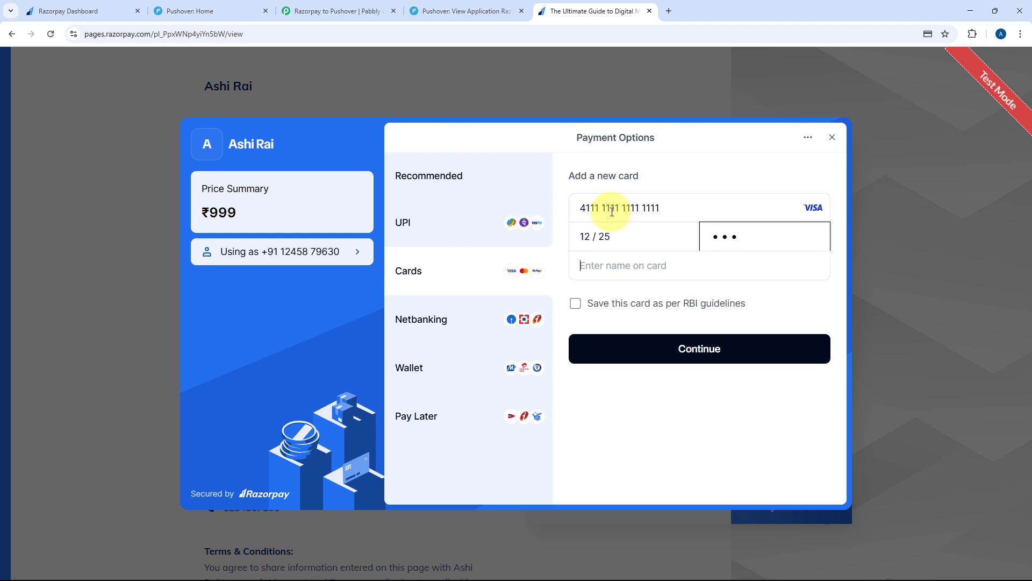
type("123TEst")
key("BackSpace")
key("BackSpace")
key("BackSpace")
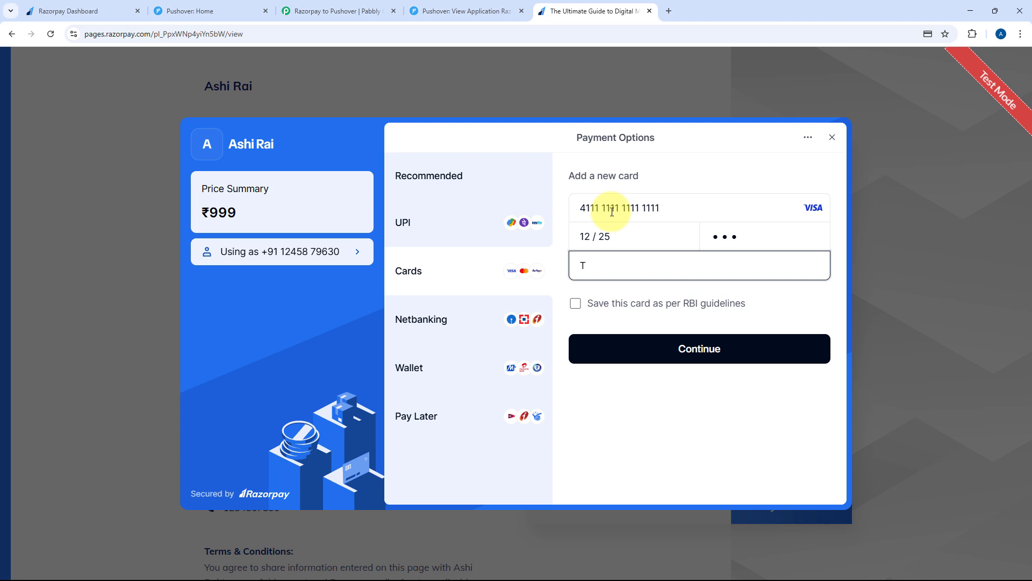
type("est USer")
key("BackSpace")
key("BackSpace")
key("BackSpace")
type("ser")
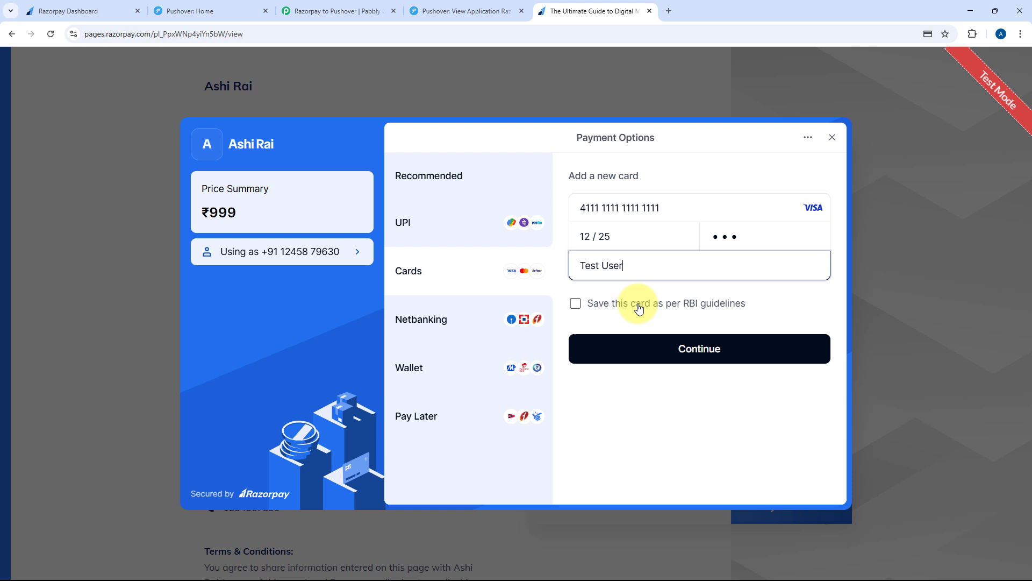
Submit the card, skip saving it, and enter the one-time code to complete payment
left_click(652, 348)
left_click(638, 437)
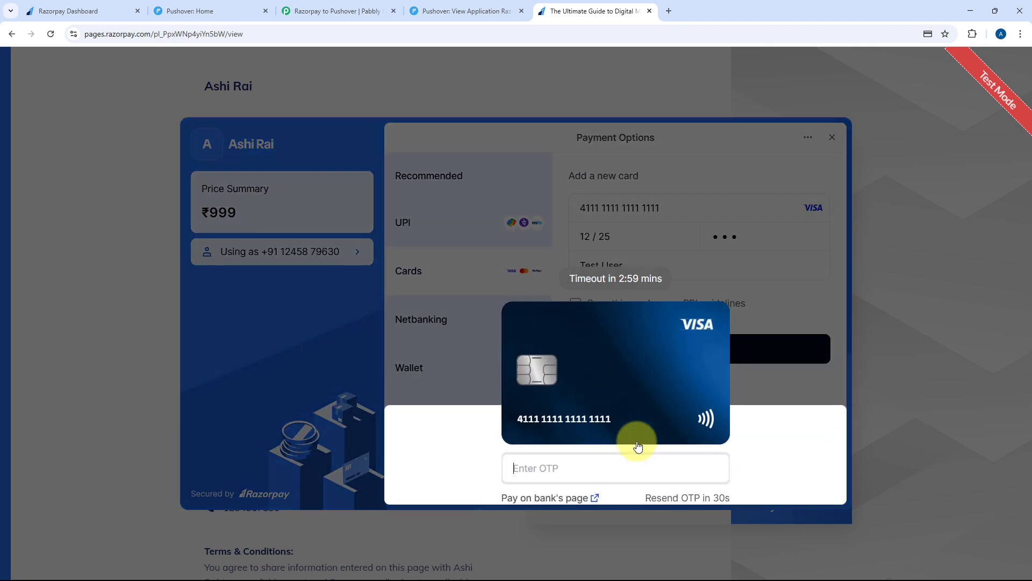
type("1111")
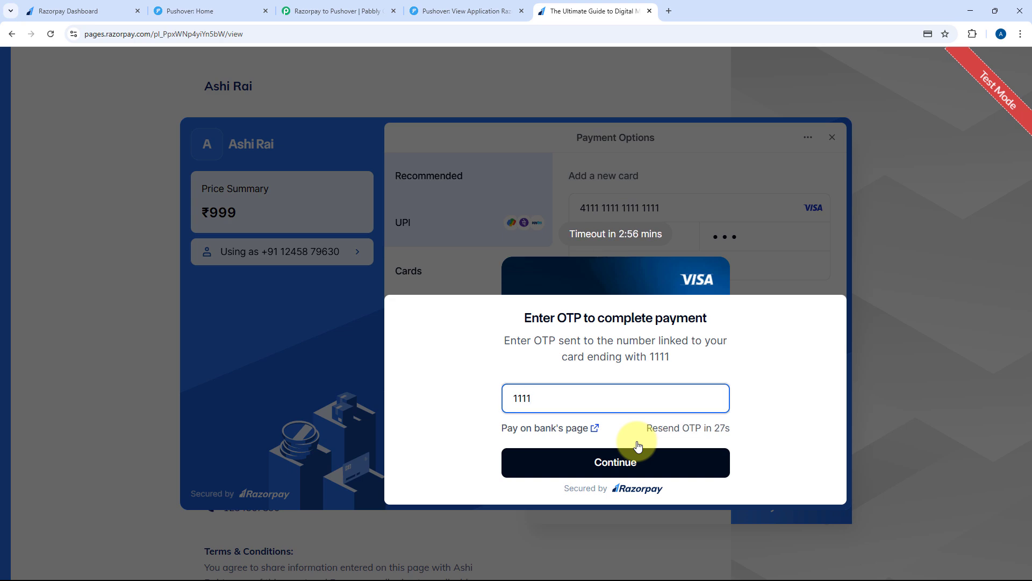
key("Return")
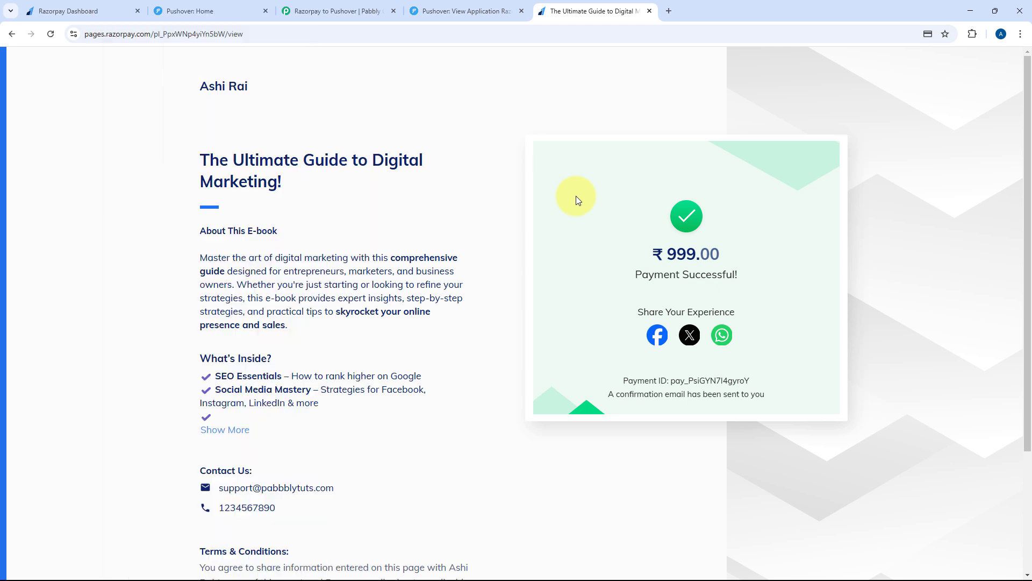
left_click(341, 9)
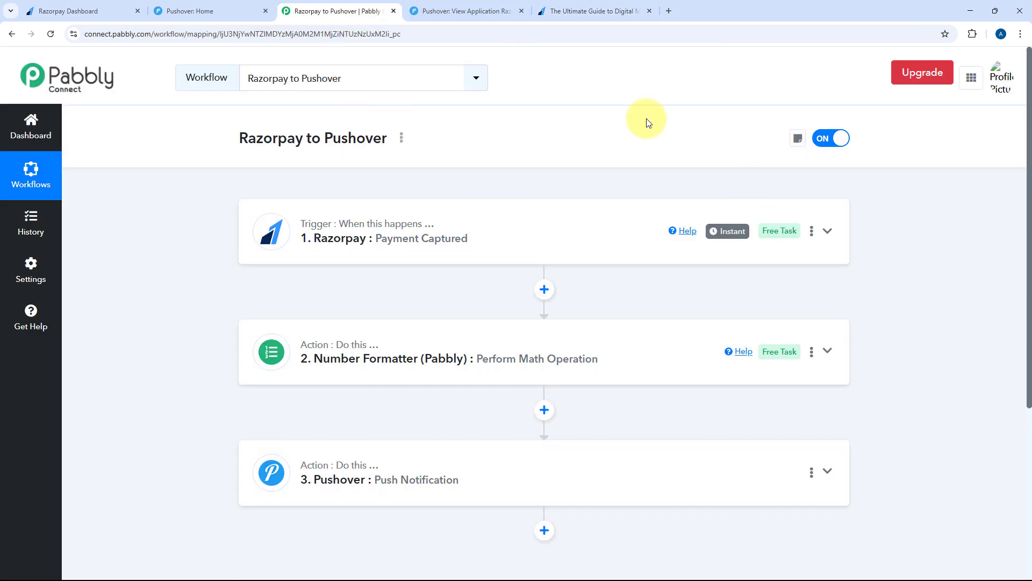